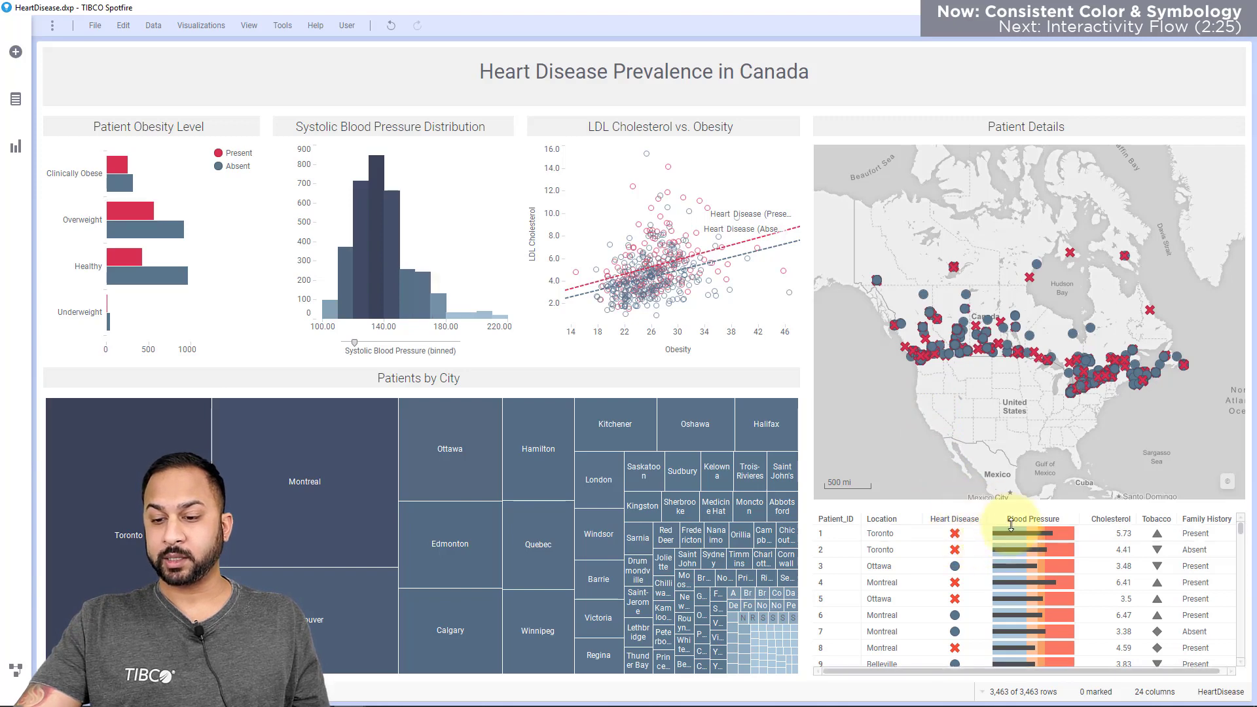
Step: Mark the Clinically Obese Absent and Overweight Present bars, then open the Systolic Blood Pressure histogram's properties
mouse_move(1056, 533)
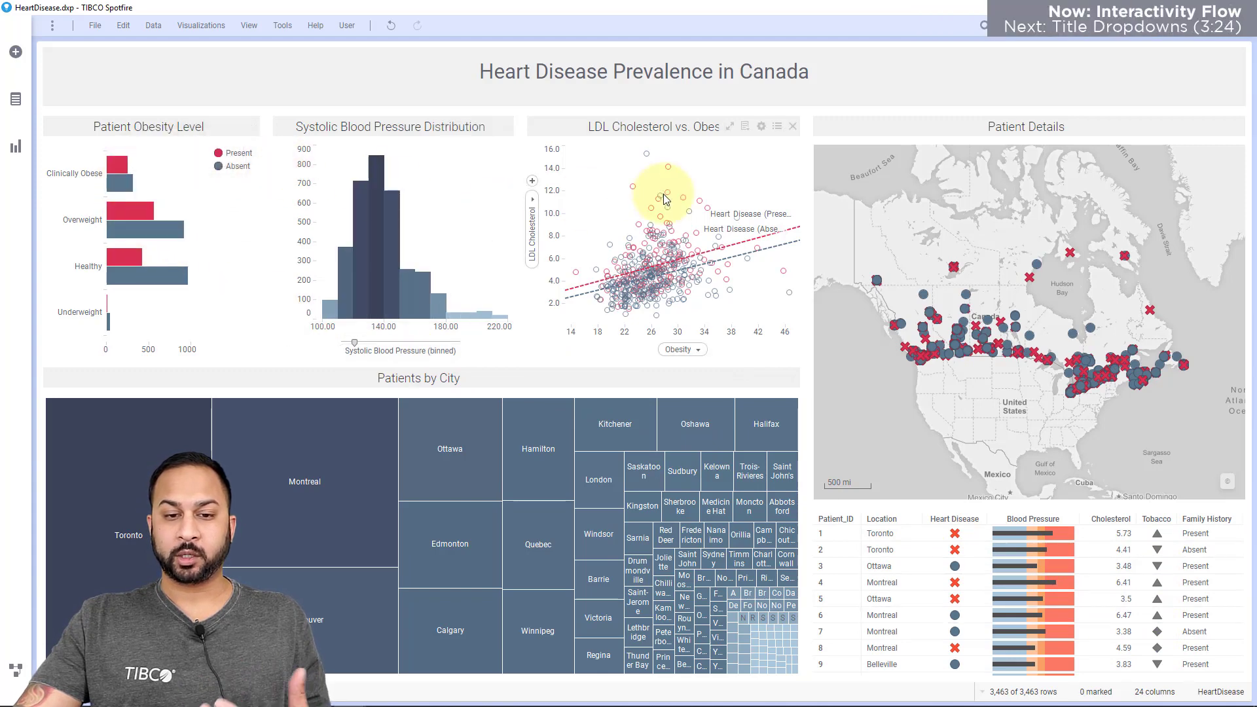
left_click(122, 182)
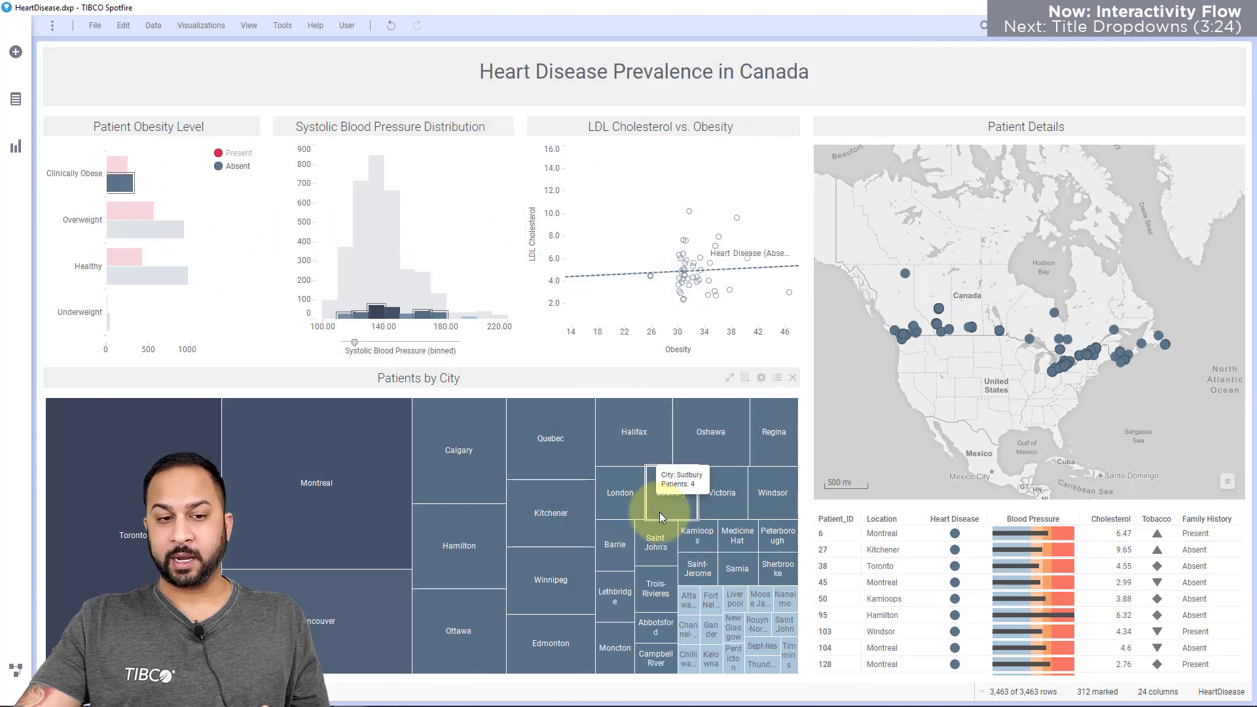
left_click(133, 208)
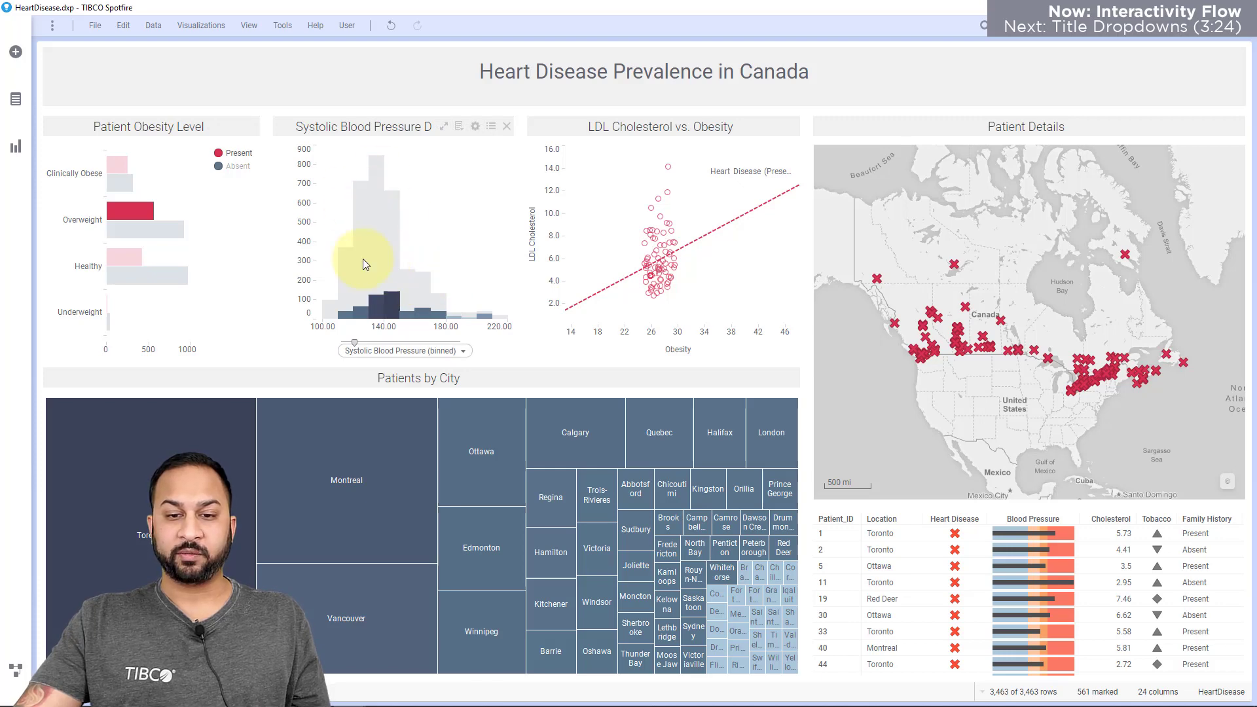
left_click(475, 125)
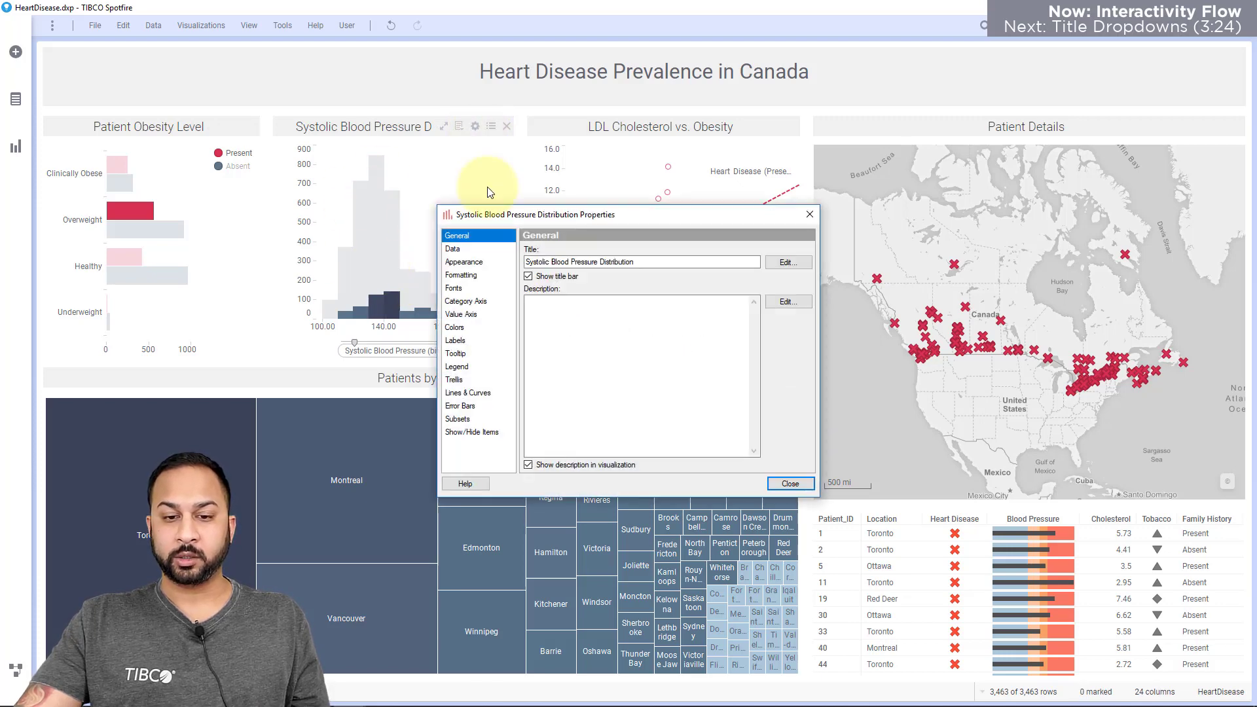
Step: Review the histogram's Appearance and Layout settings and close Properties without changes
left_click(465, 261)
scroll(615, 380, "down", 2)
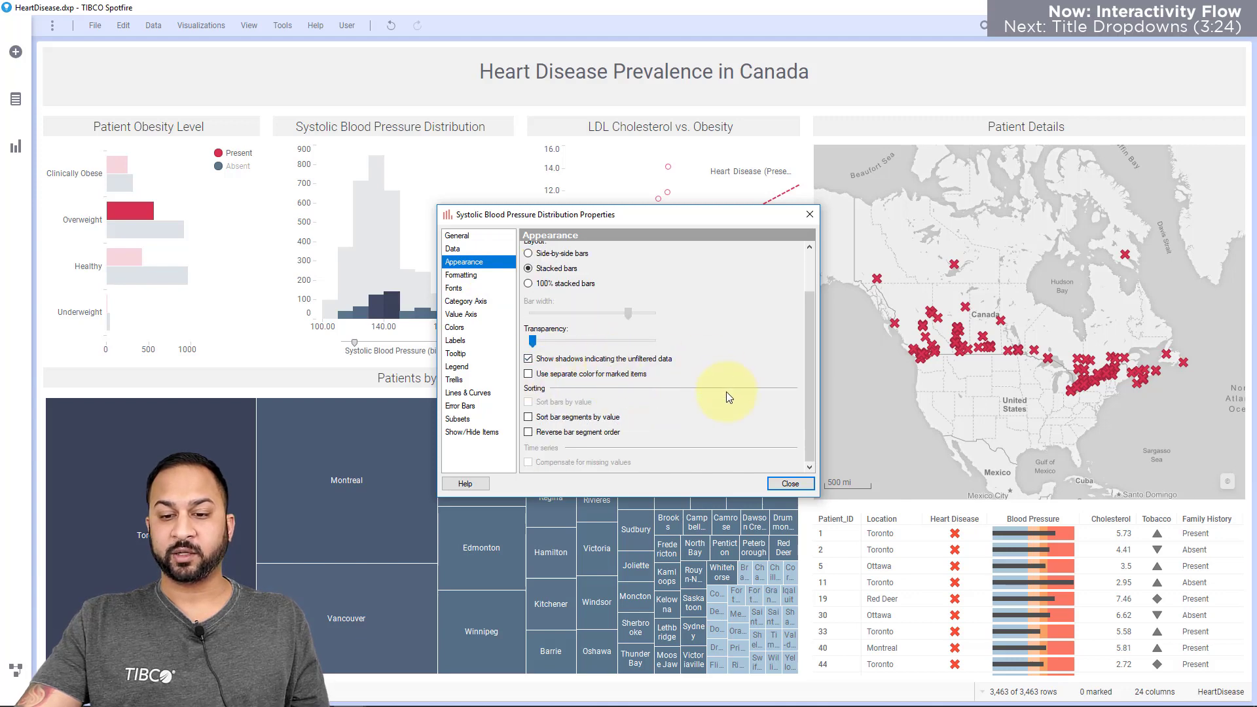
left_click(789, 482)
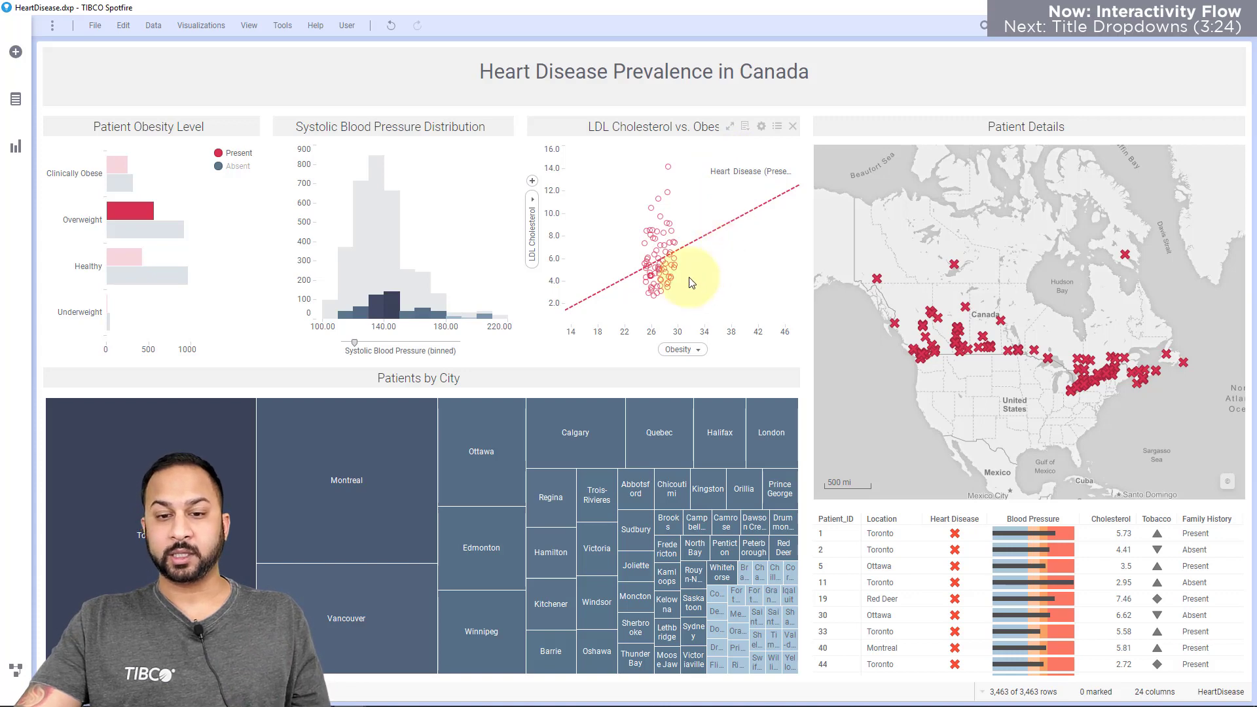
Step: Mark the Overweight Present bar again, clear the marking, and inspect the scatter points
left_click(196, 208)
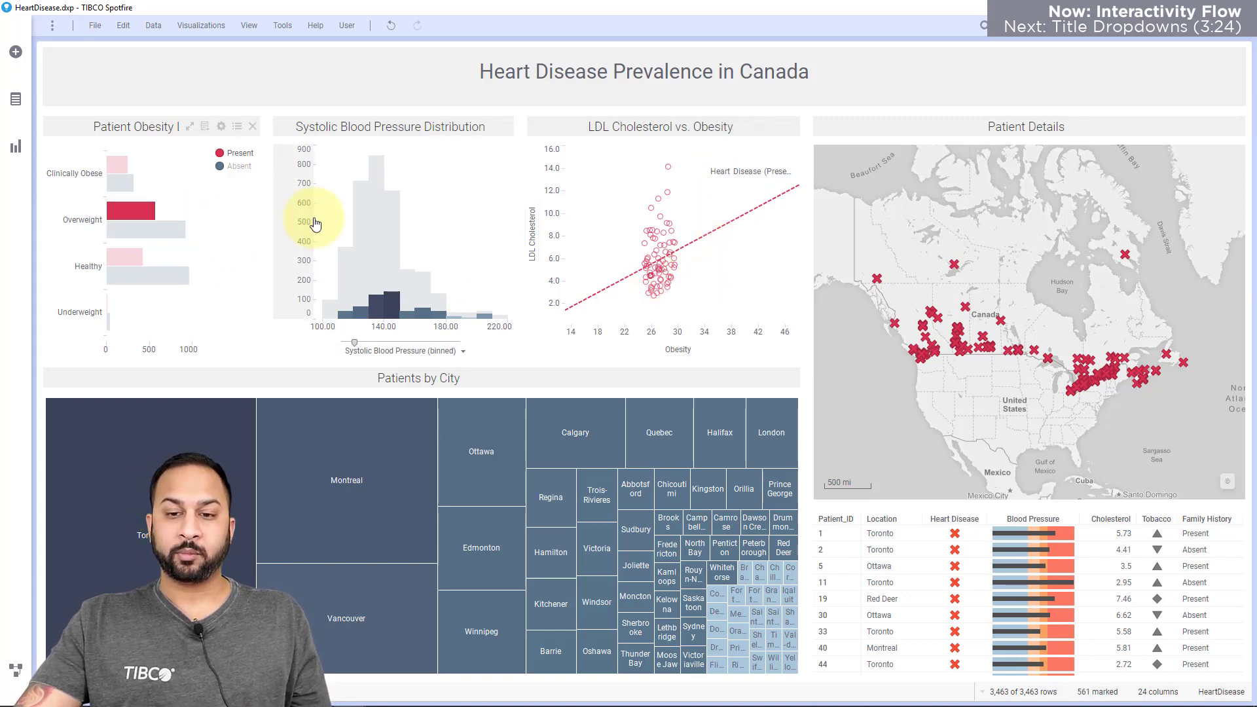
left_click(152, 181)
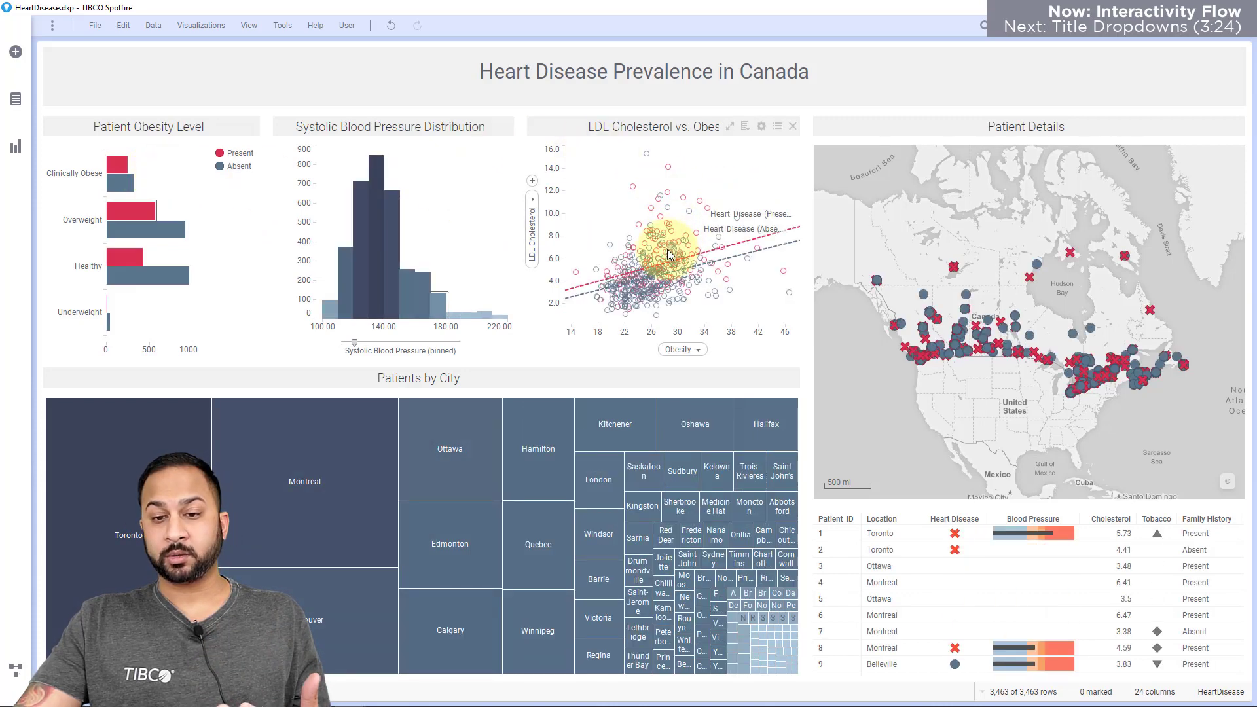
mouse_move(661, 288)
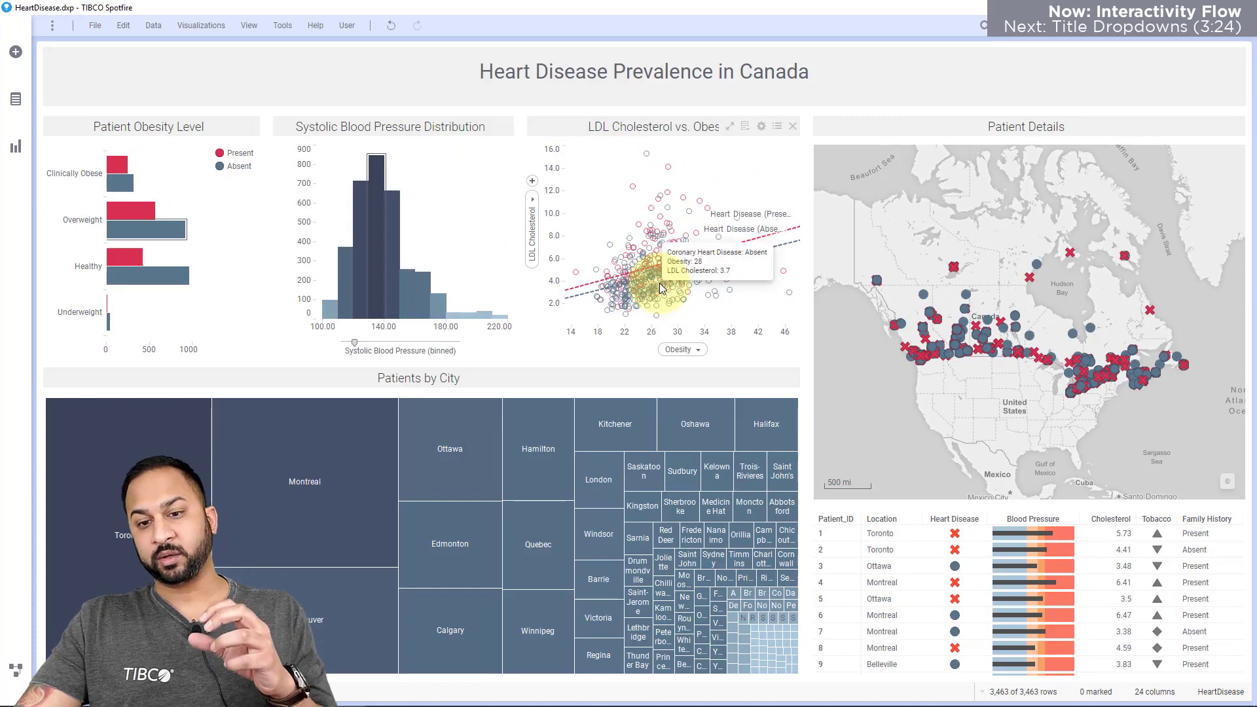
mouse_move(643, 258)
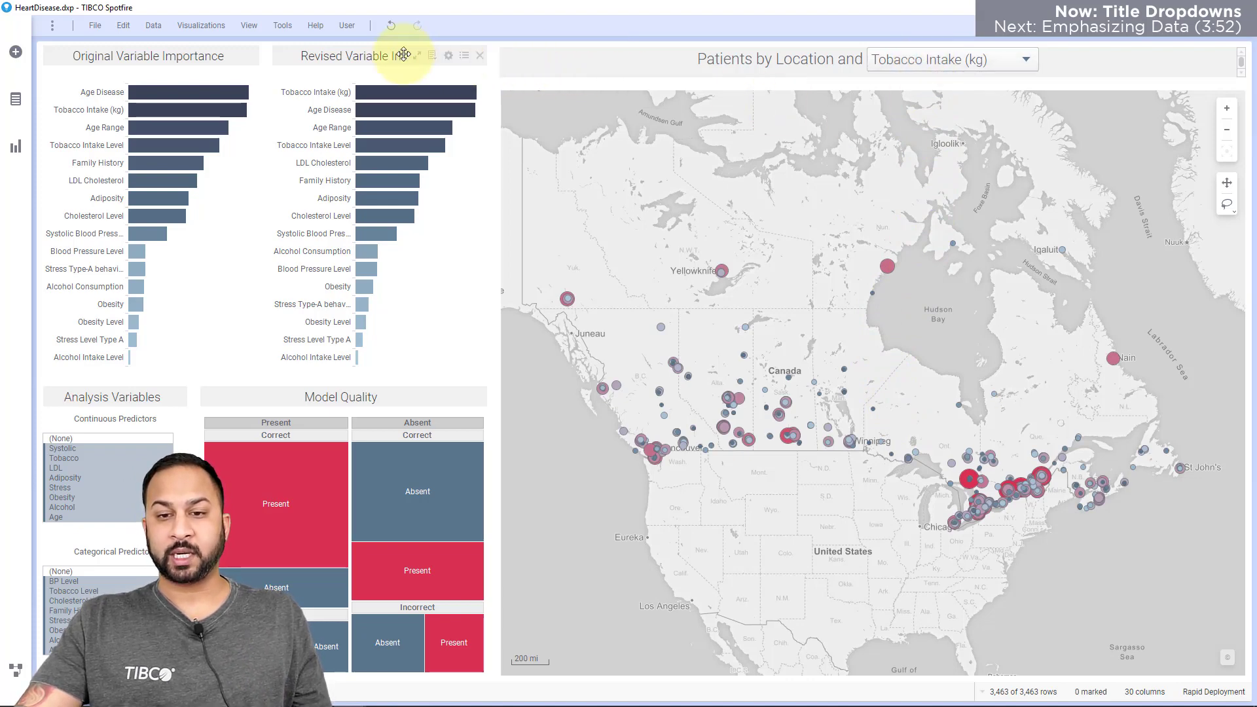
right_click(1112, 61)
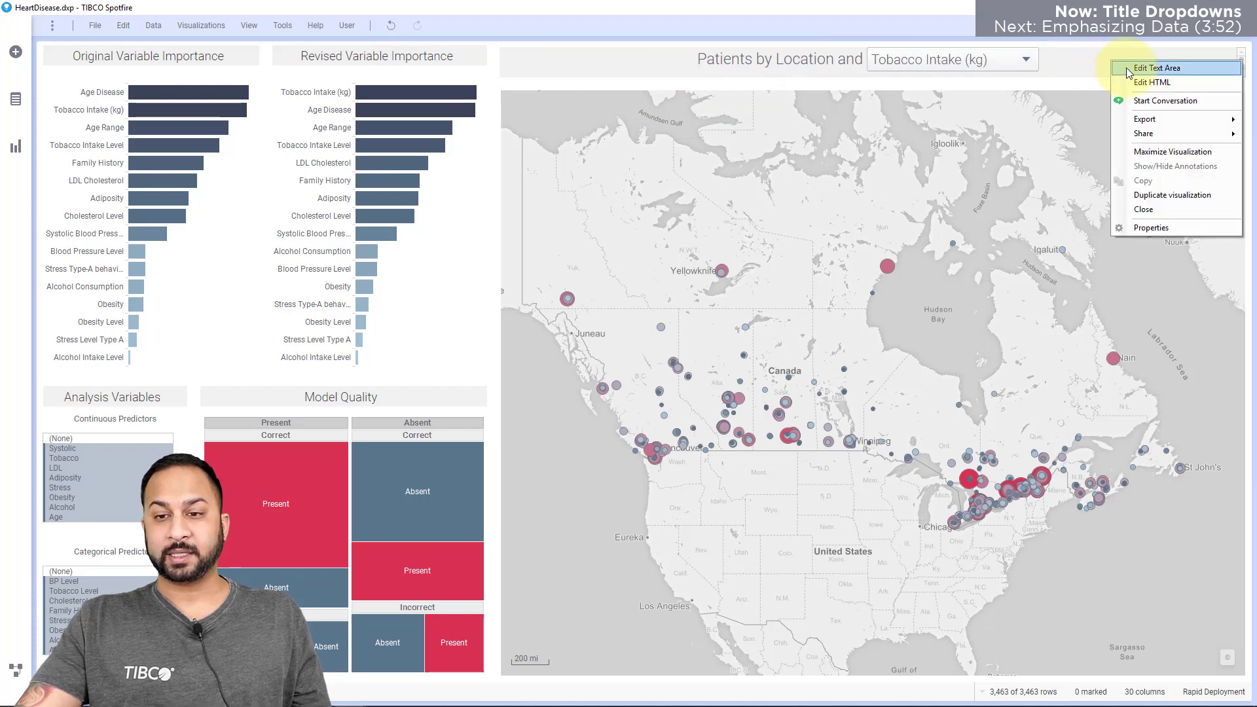
left_click(1128, 68)
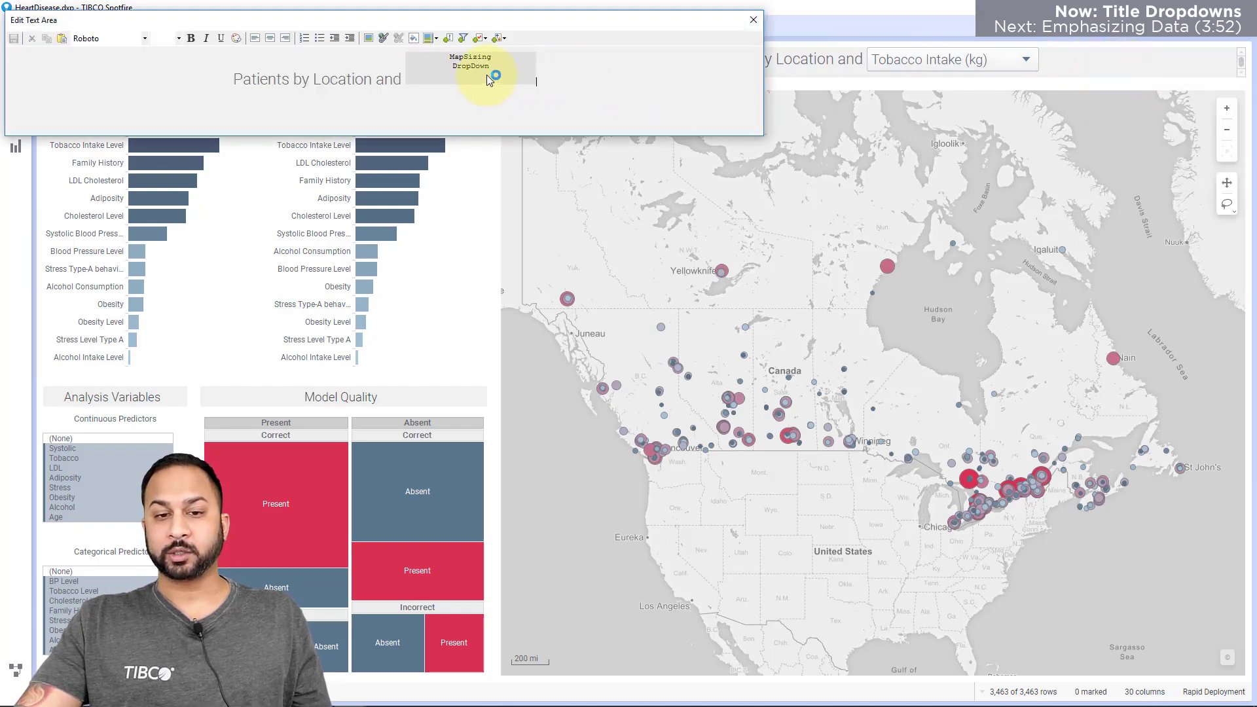
left_click(566, 52)
left_click(752, 21)
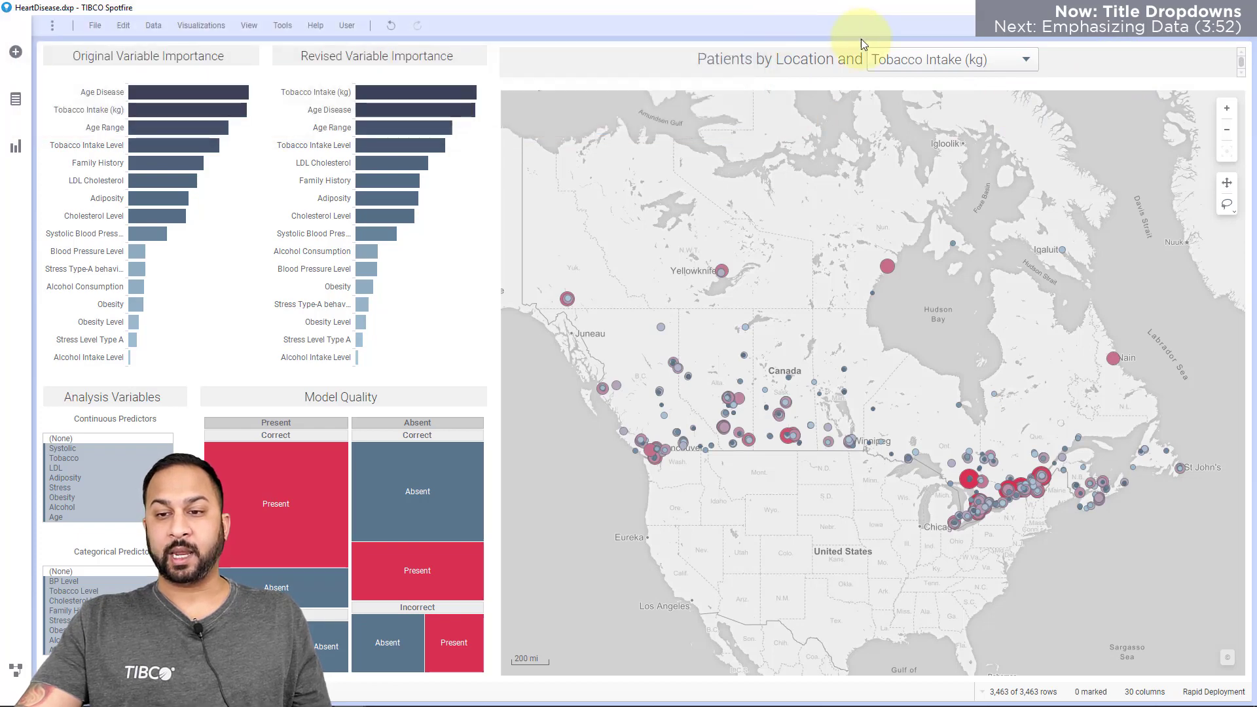
left_click(911, 60)
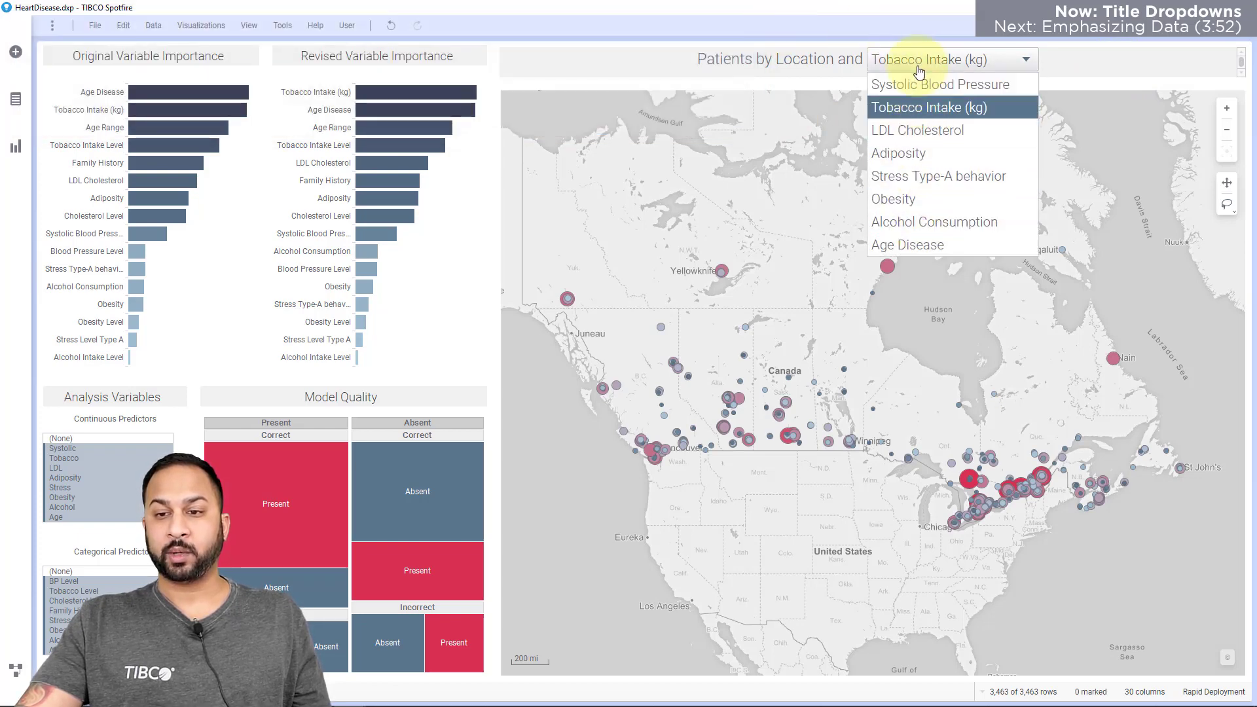
left_click(918, 67)
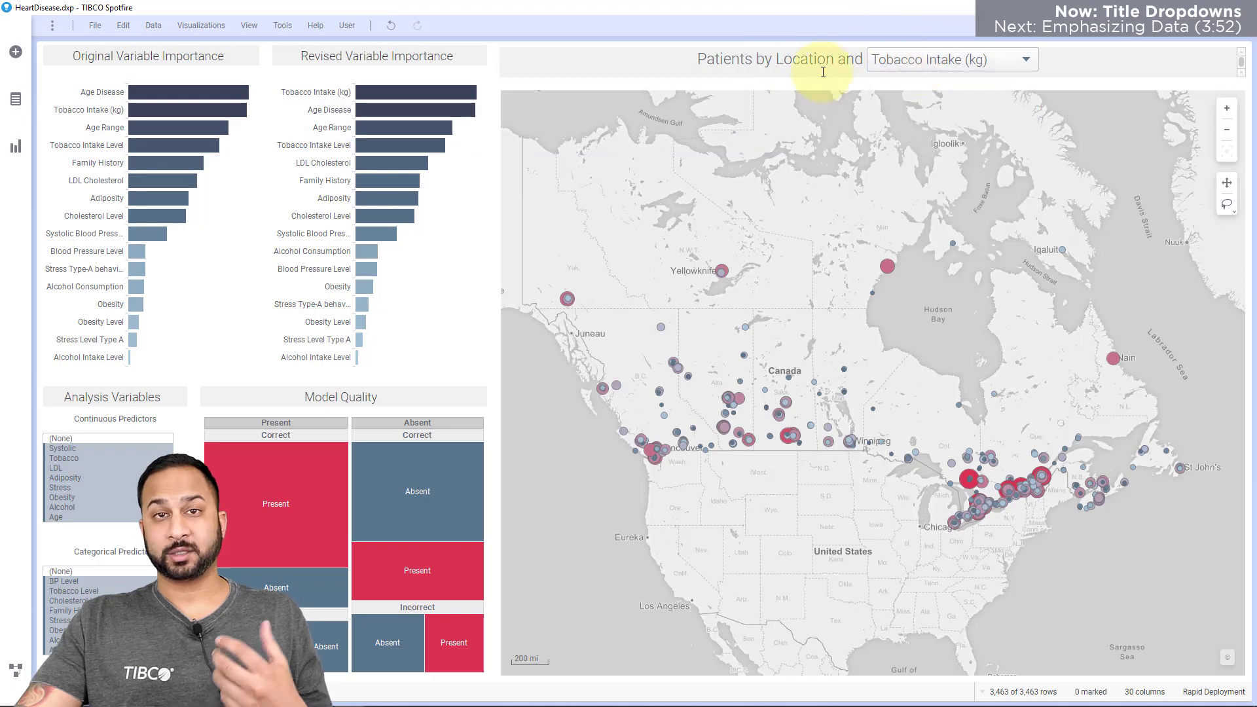
left_click(887, 72)
left_click(895, 131)
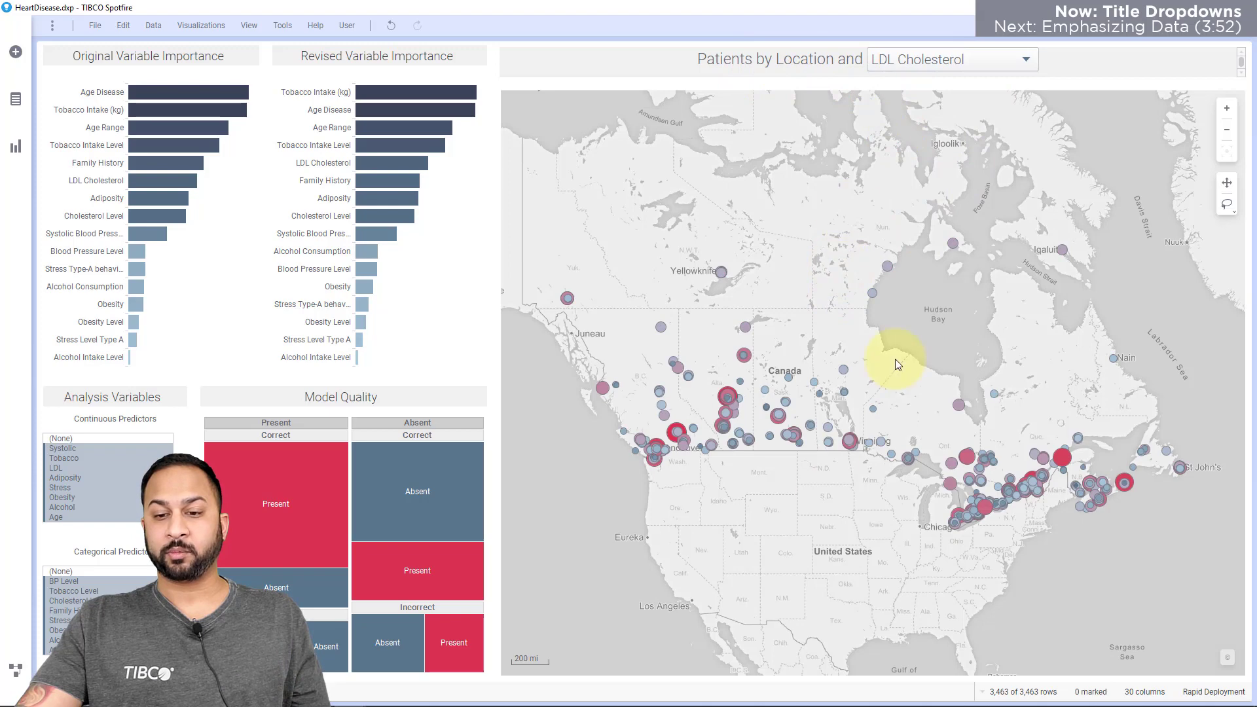
left_click(943, 61)
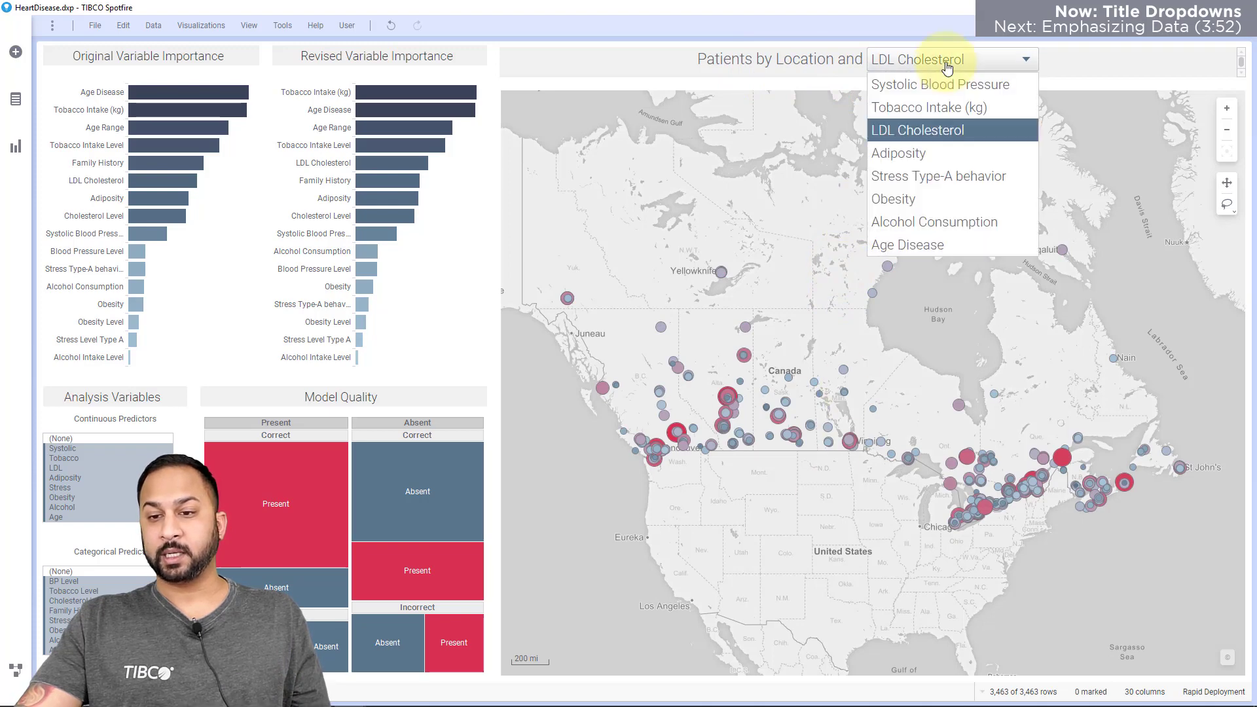
left_click(933, 108)
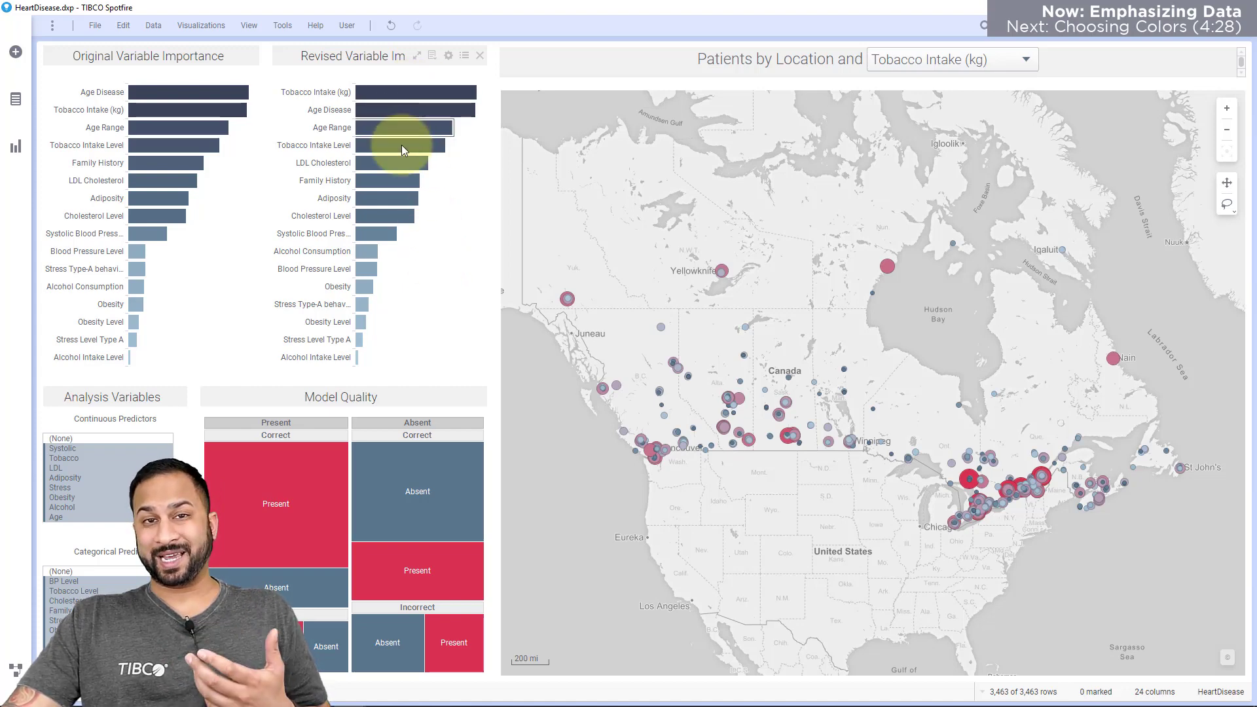
Step: Inspect the Revised Variable Importance bars, then bring the Chrome window with Adobe Color forward
mouse_move(396, 127)
mouse_move(376, 93)
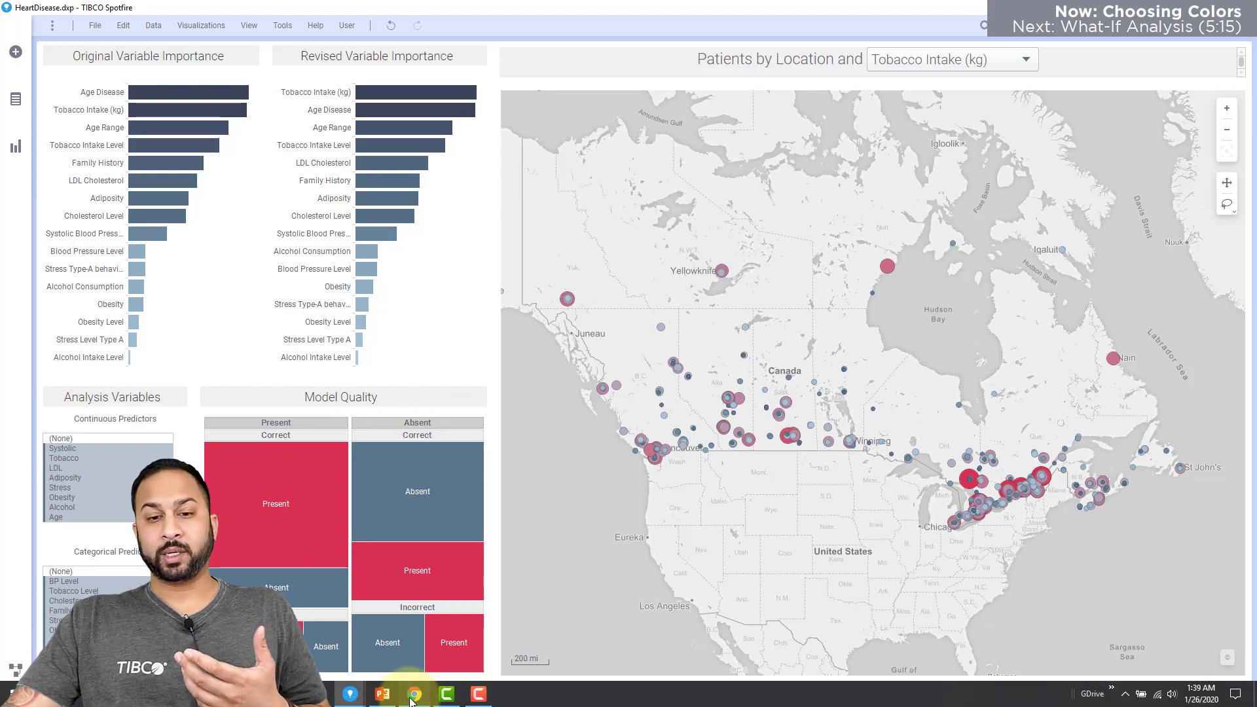
left_click(414, 694)
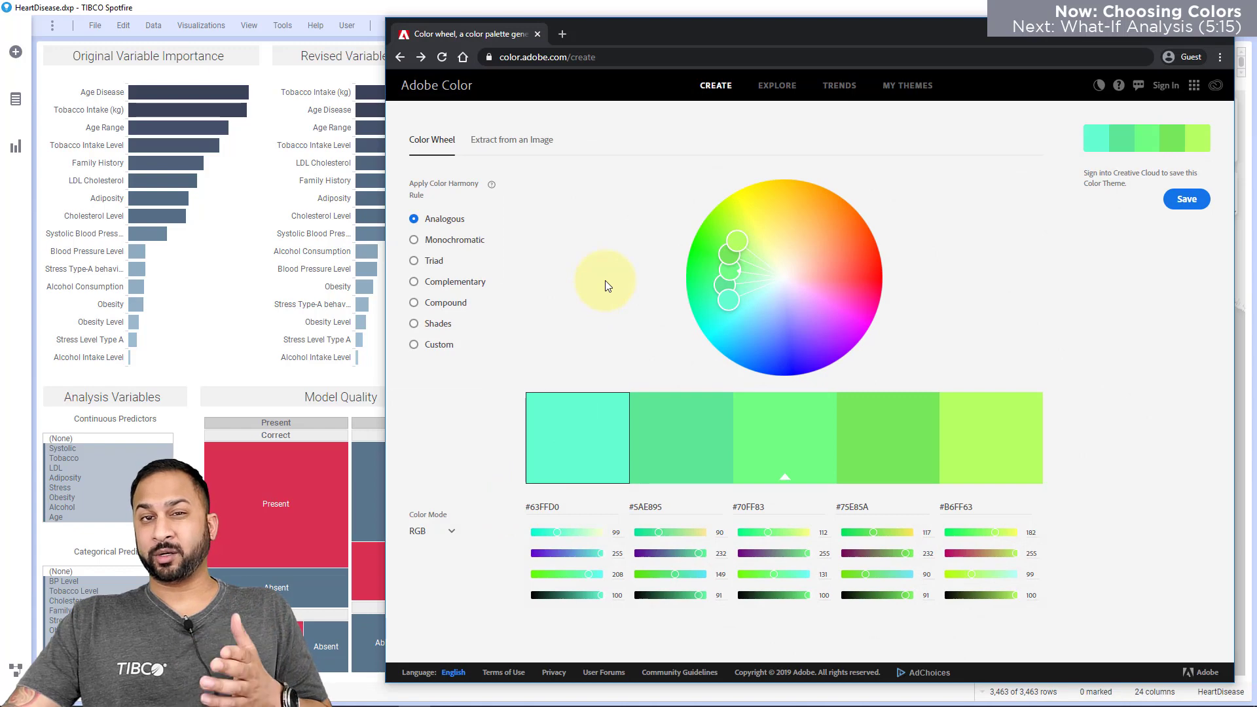
Step: Try the analogous, monochromatic, complementary and compound harmony rules on the colour wheel
left_click_drag(737, 239, 797, 207)
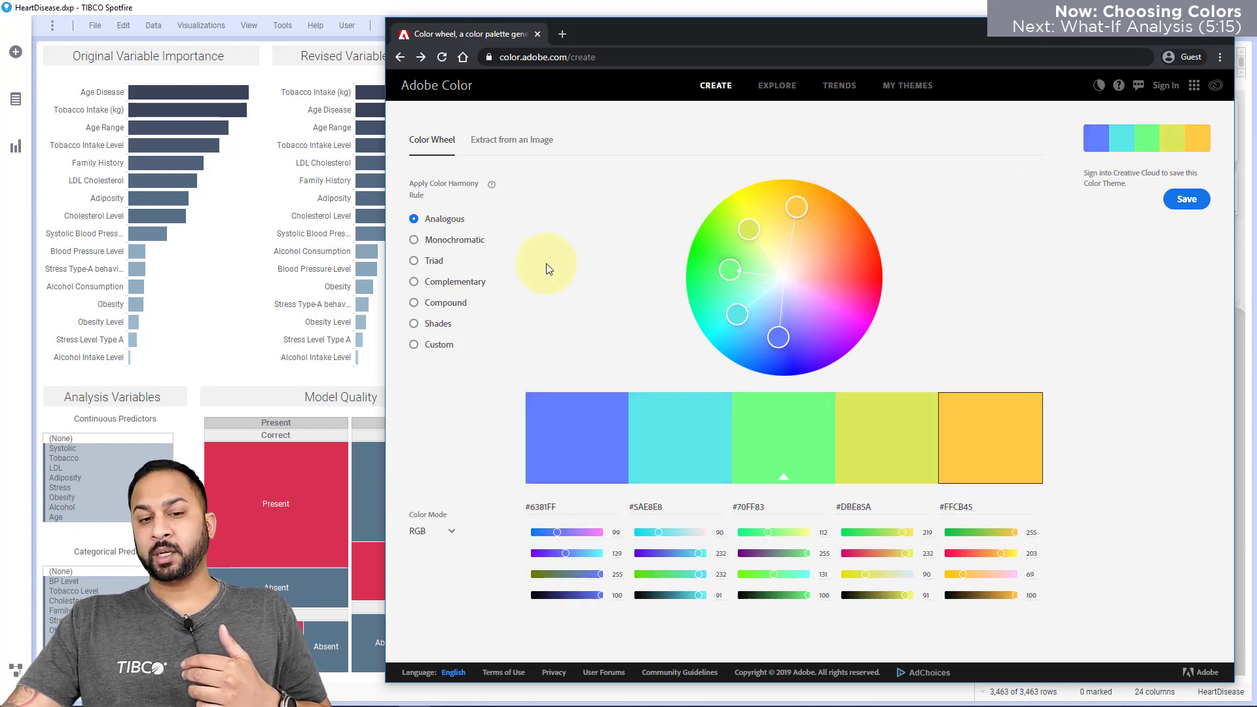
left_click(458, 241)
left_click(456, 286)
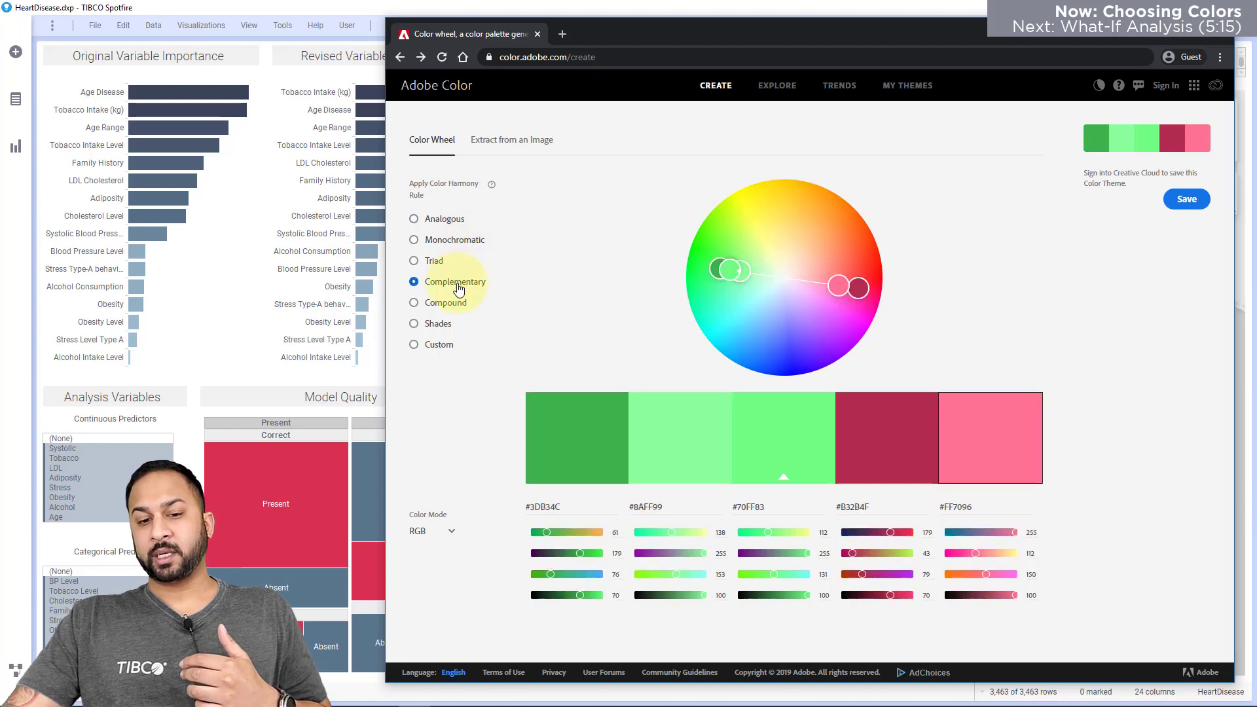
left_click(449, 304)
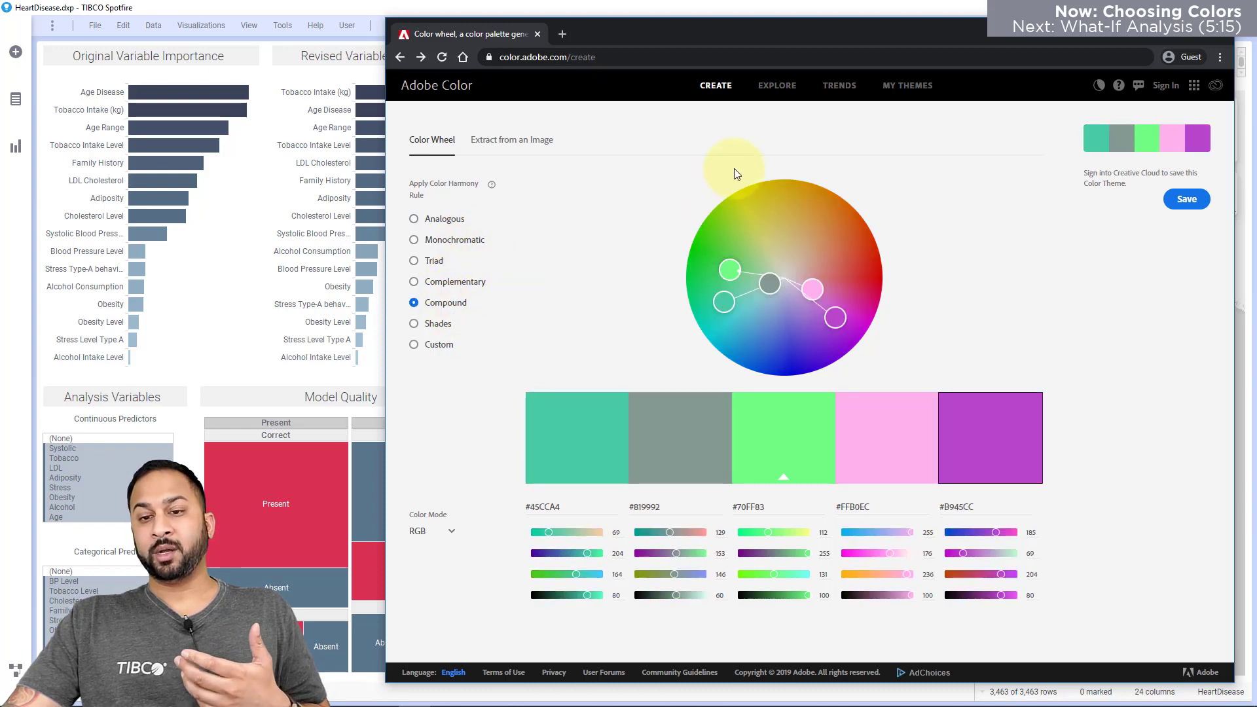
Step: Search Explore for 'heart disease', open the chest-pain theme, then return to Spotfire's colour legend
left_click(777, 85)
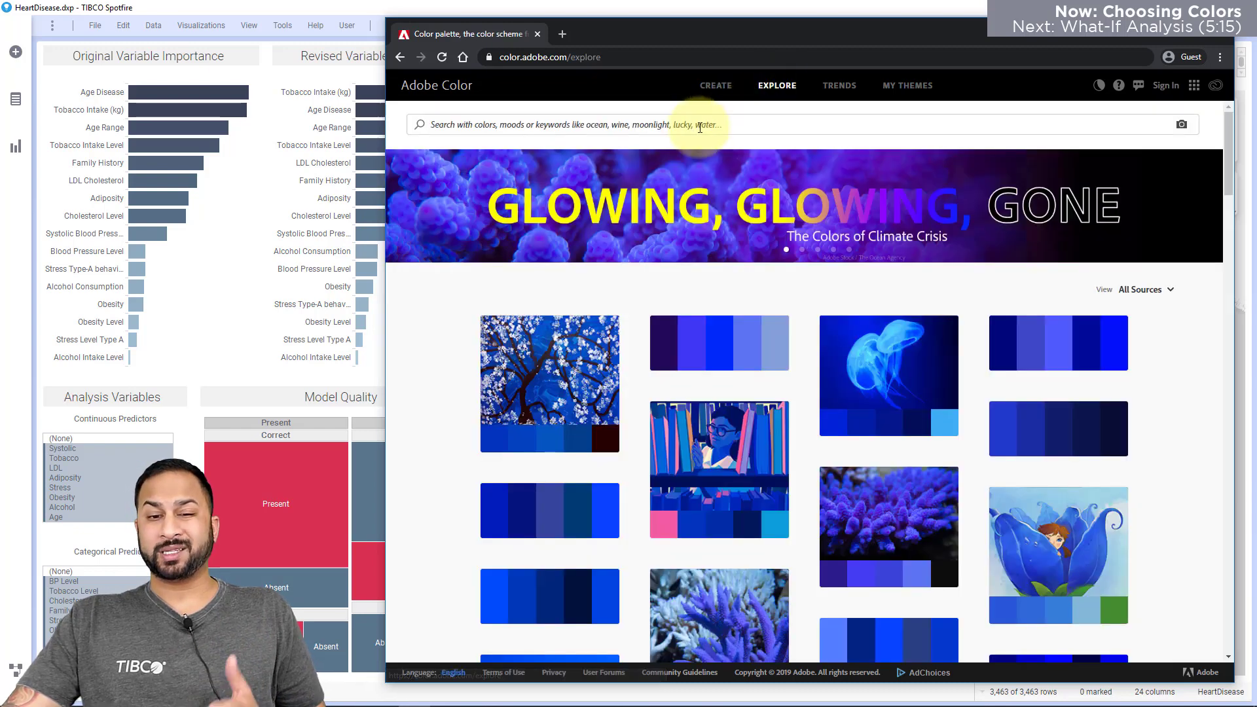
left_click(699, 127)
type("heart")
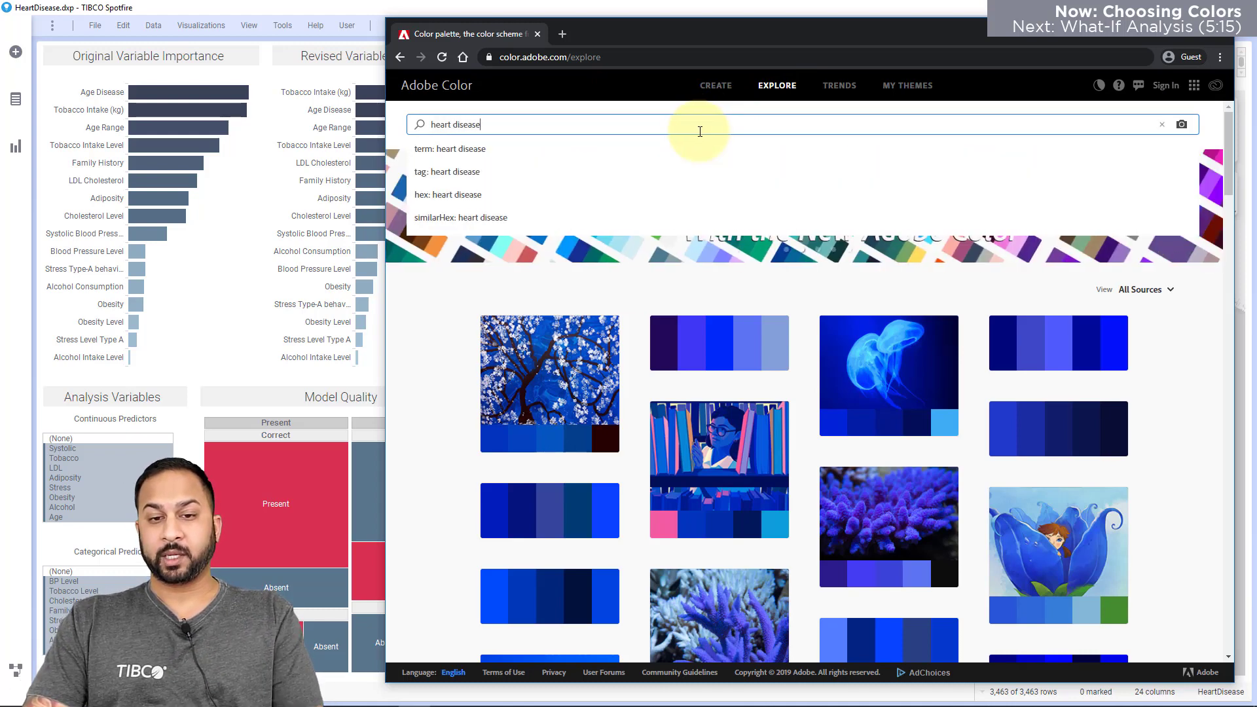
type(" disease")
key("Return")
scroll(777, 211, "down", 2)
scroll(777, 211, "down", 4)
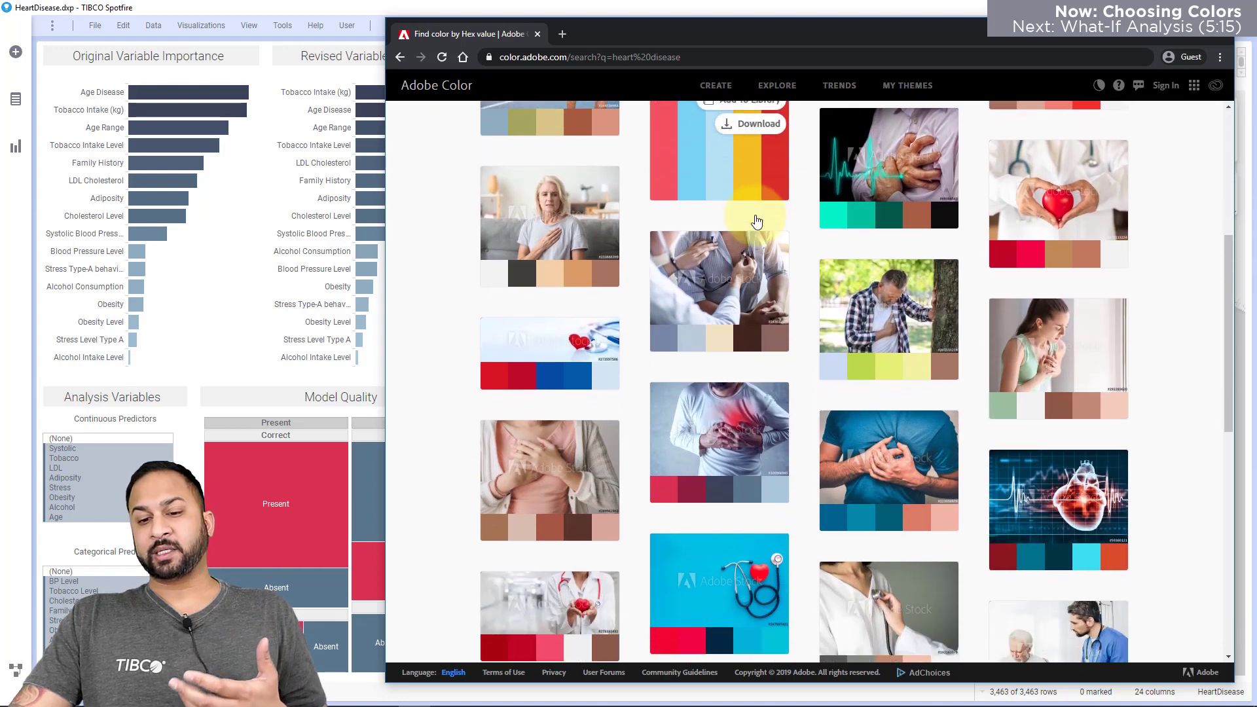
scroll(756, 221, "down", 3)
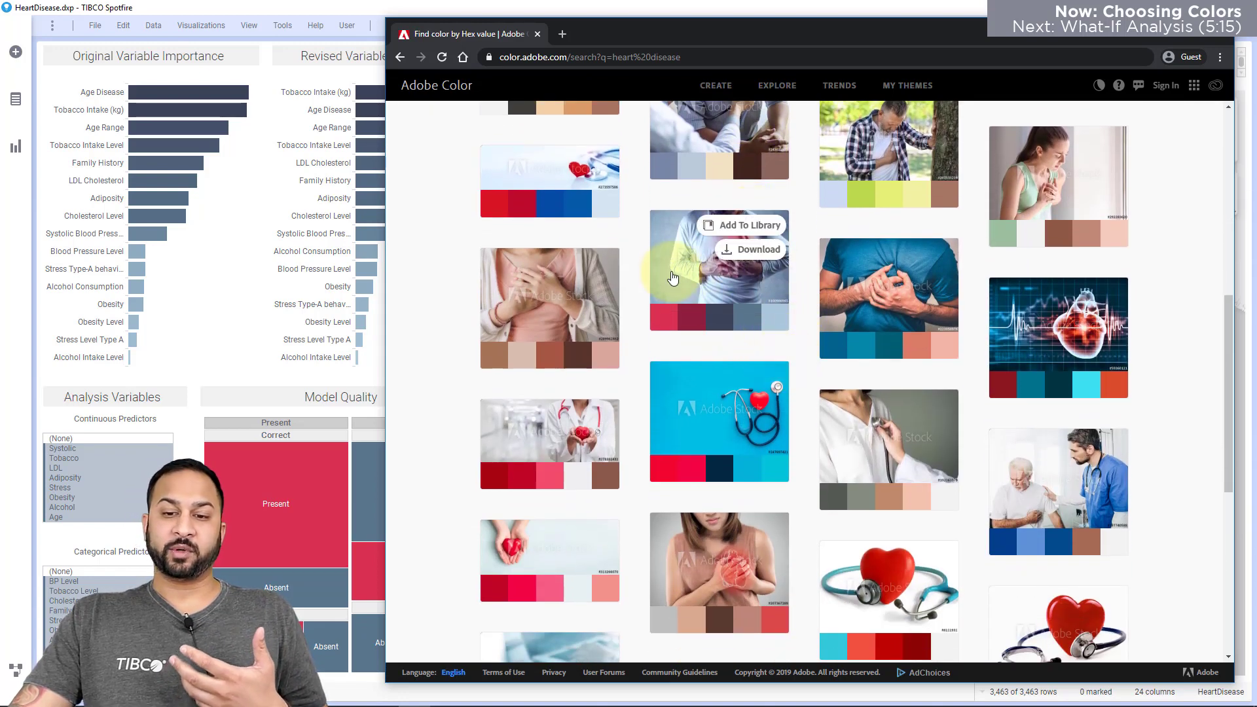
left_click(672, 277)
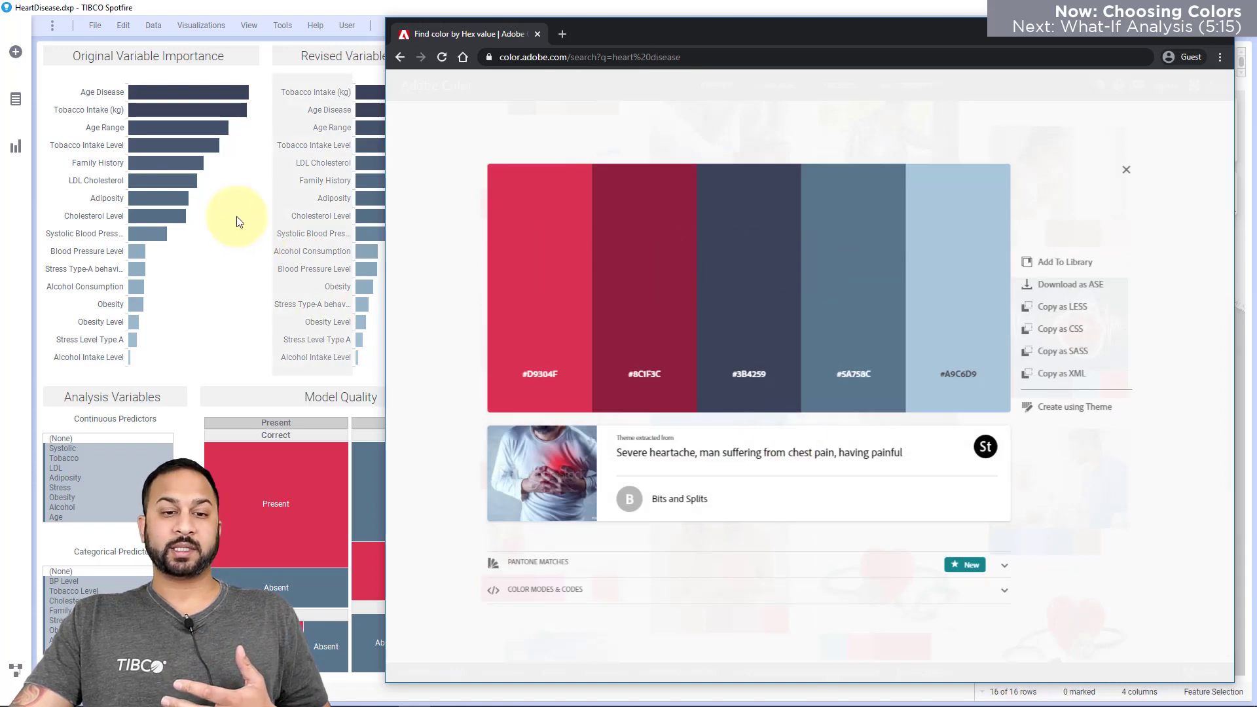
left_click(236, 174)
left_click(237, 56)
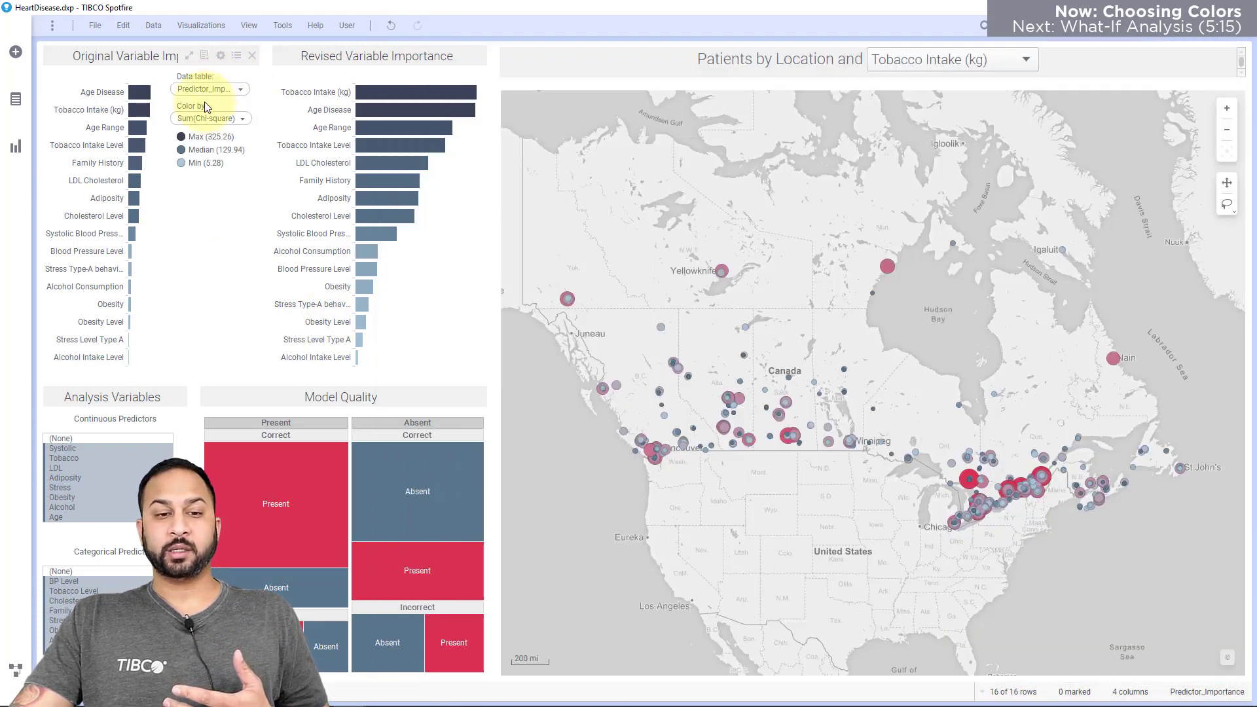
Step: Pick a new Max value colour by sampling it from the map
left_click(183, 137)
left_click(216, 269)
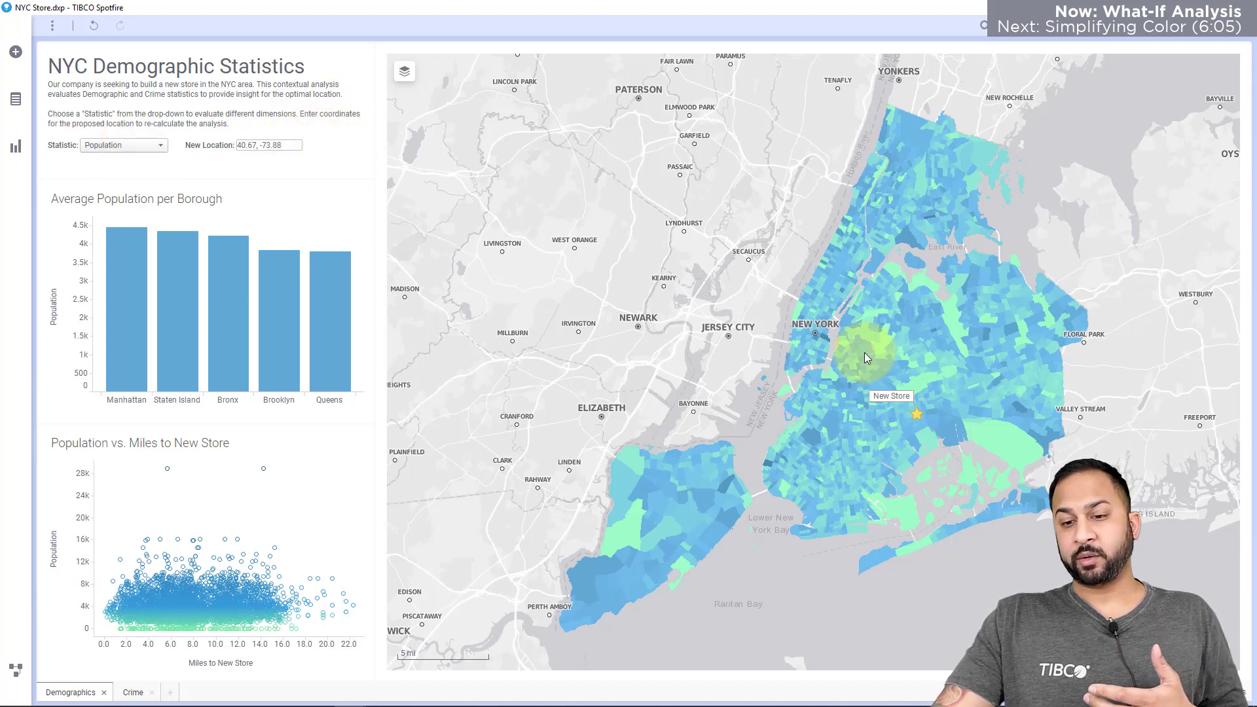
Step: Set the New Location to coordinates copied from a point on the map
right_click(877, 373)
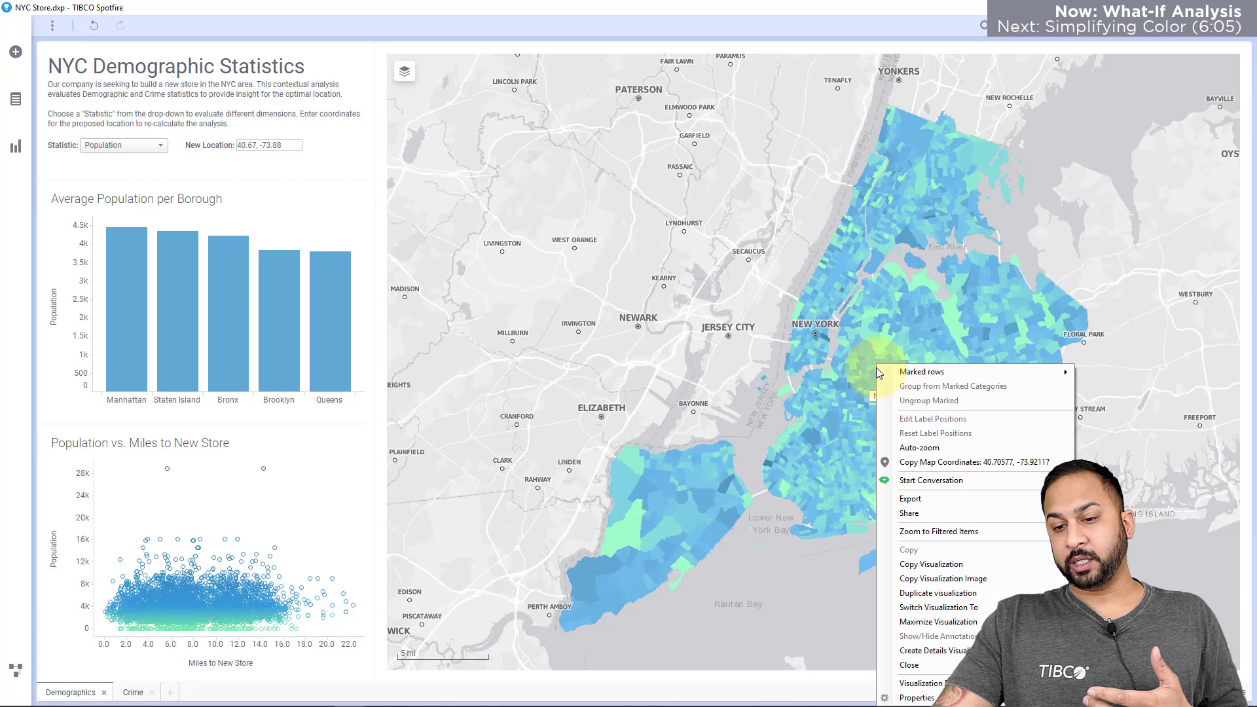
left_click(929, 458)
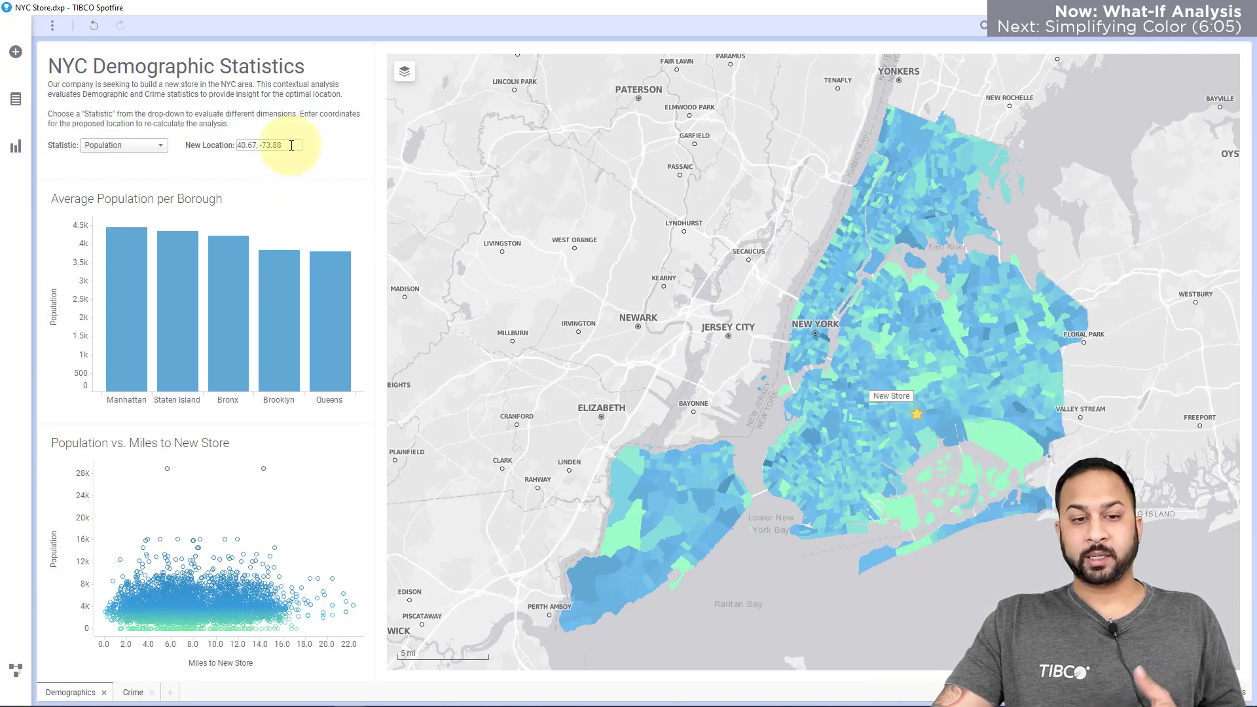
left_click_drag(292, 144, 206, 145)
key("ctrl+v")
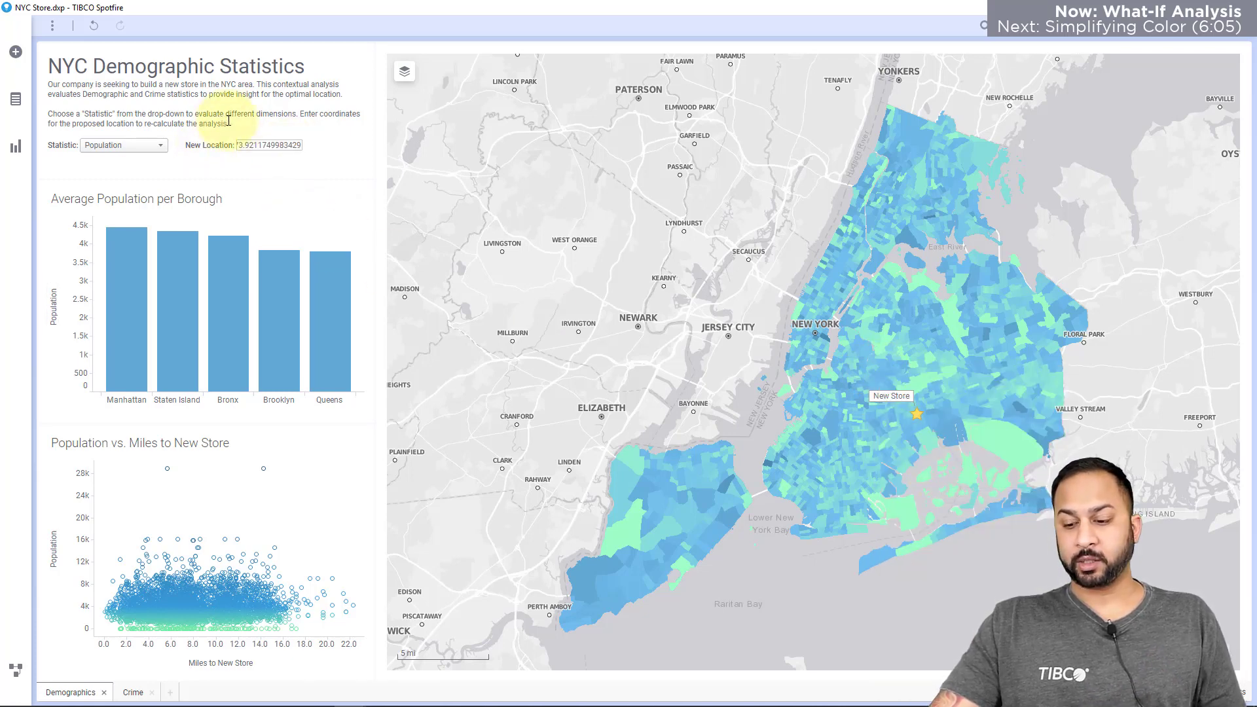
key("Return")
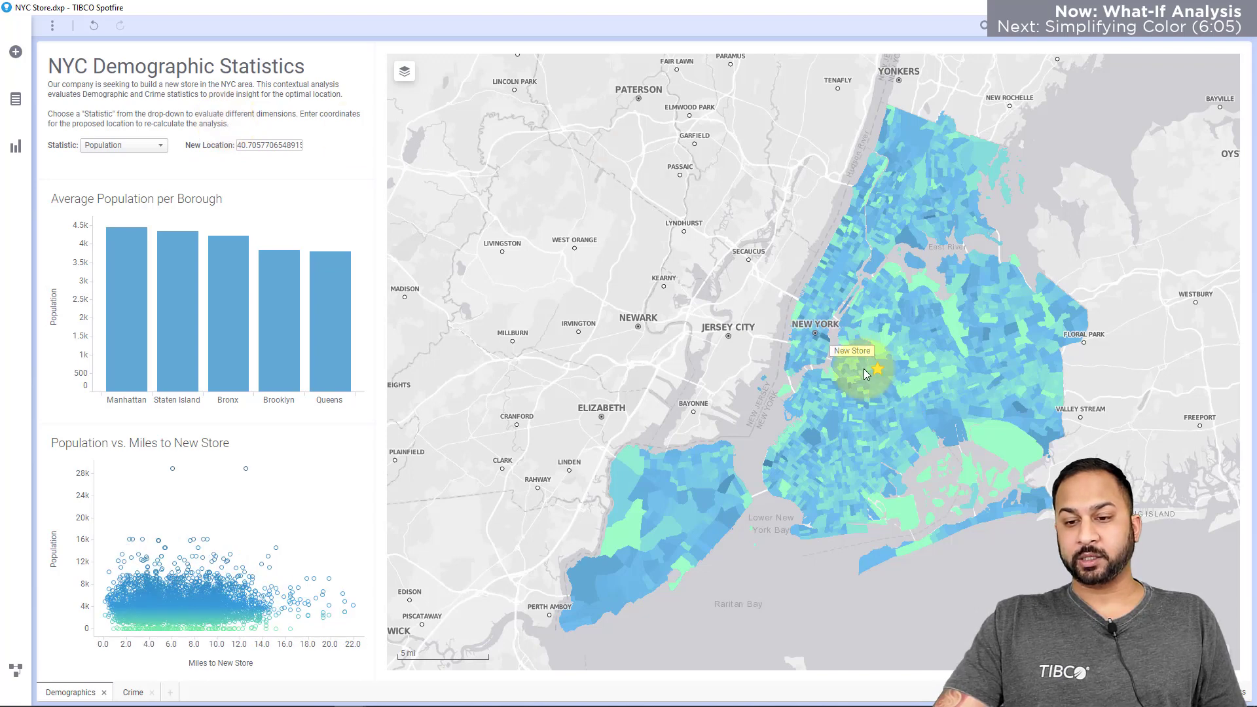
Step: Mark and clear a tract near the new store, then switch the Statistic to Income
left_click(867, 355)
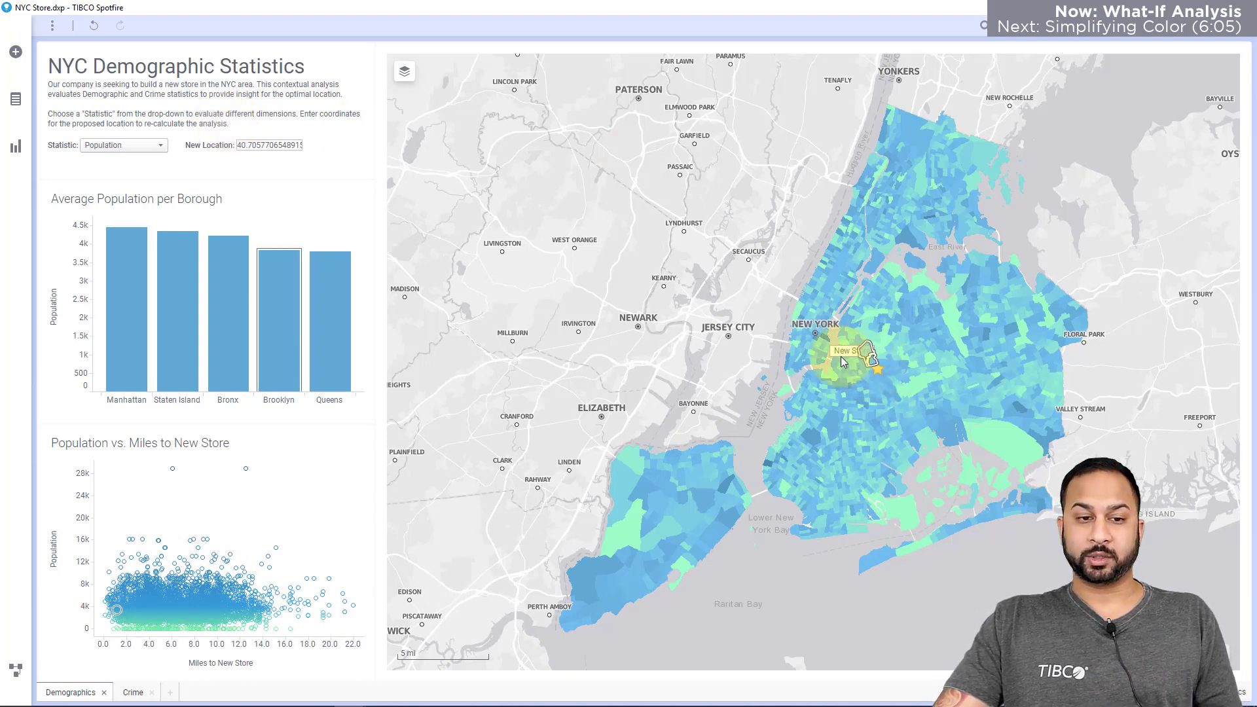
left_click(222, 216)
left_click(128, 152)
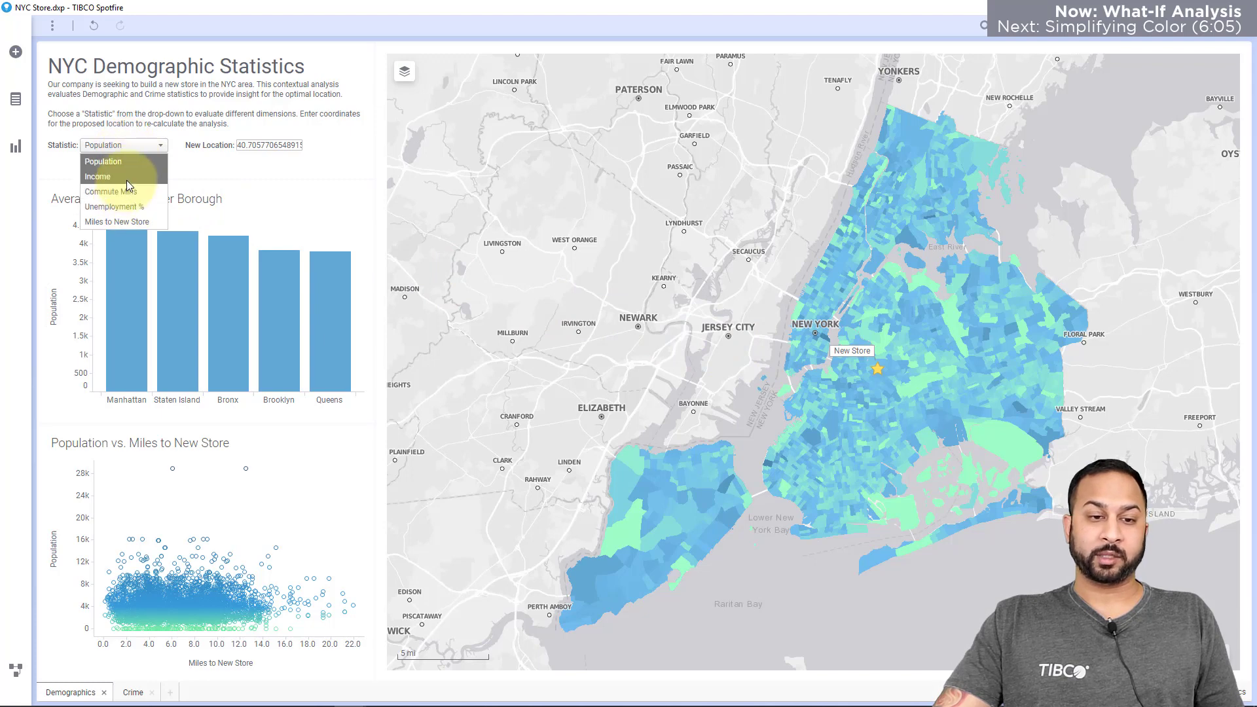
left_click(128, 177)
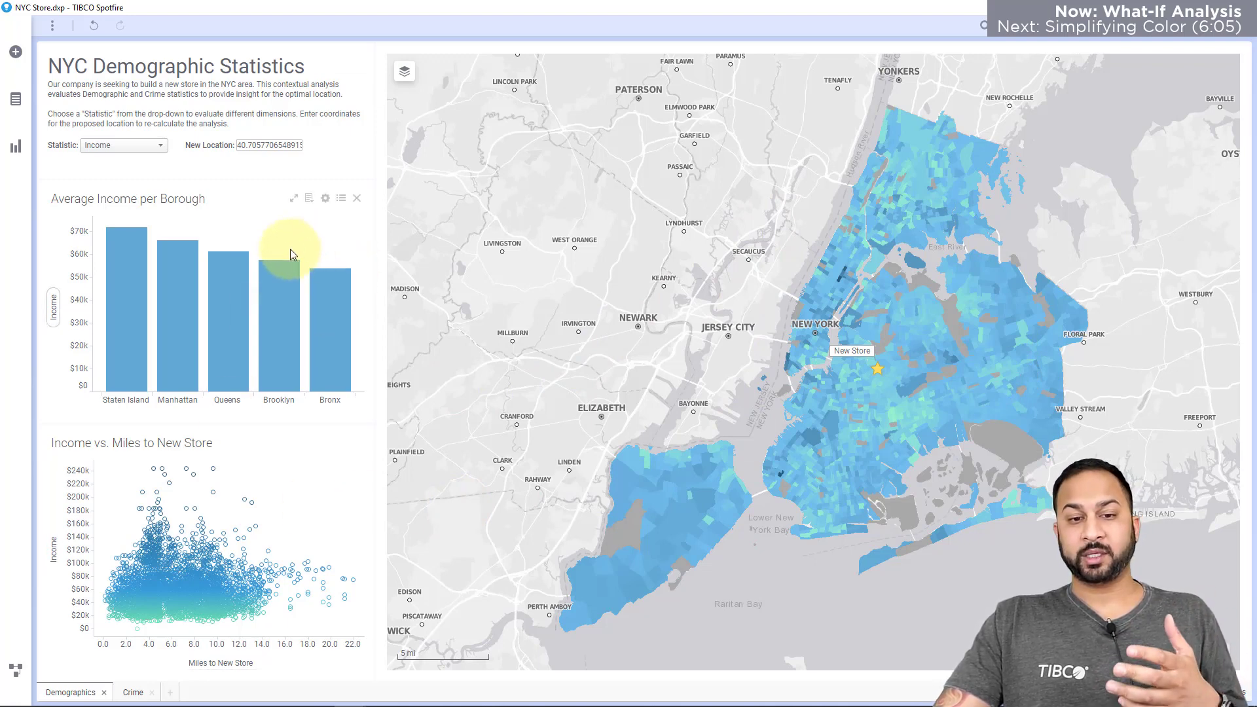
left_click(156, 146)
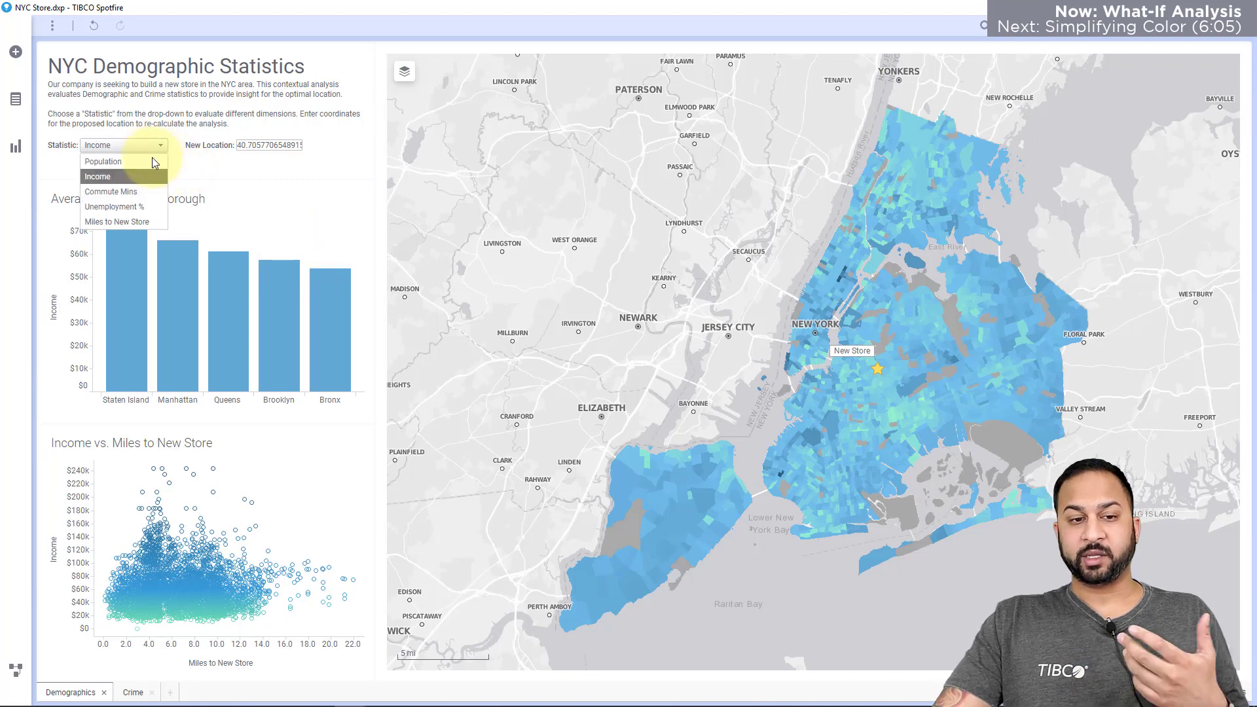
left_click(273, 249)
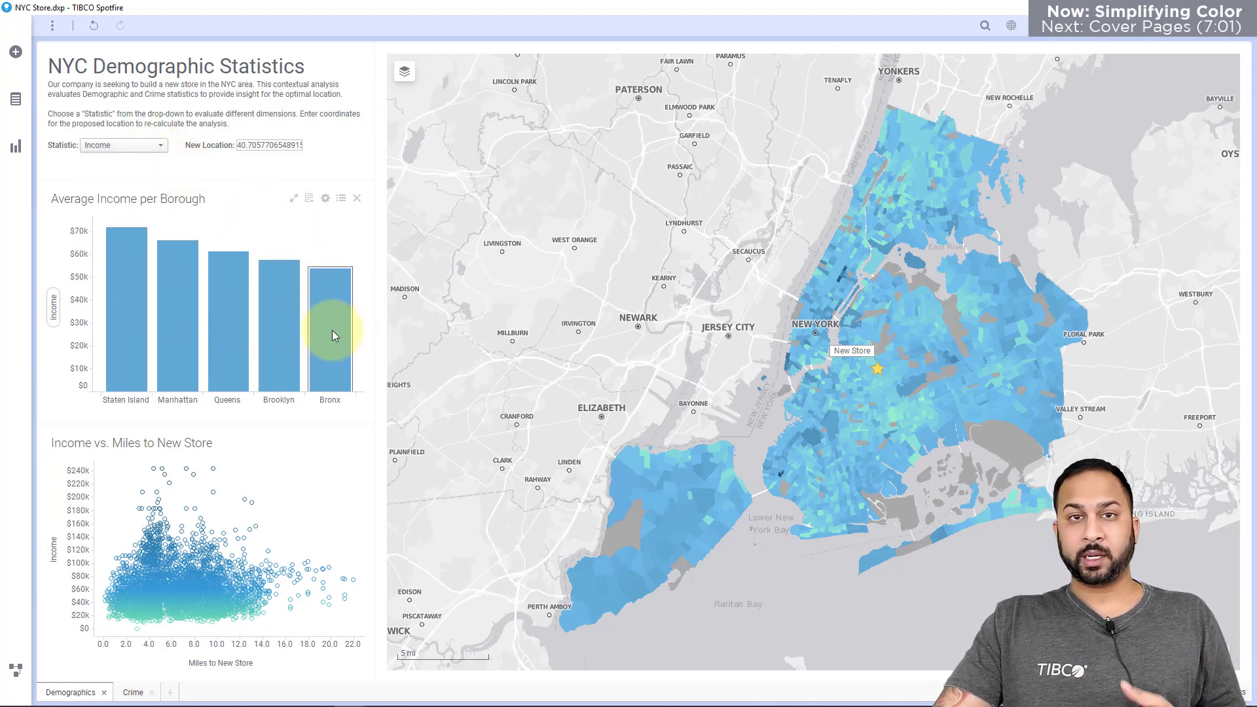
Step: Colour the Average Income per Borough bars by their own value axis values
left_click(342, 199)
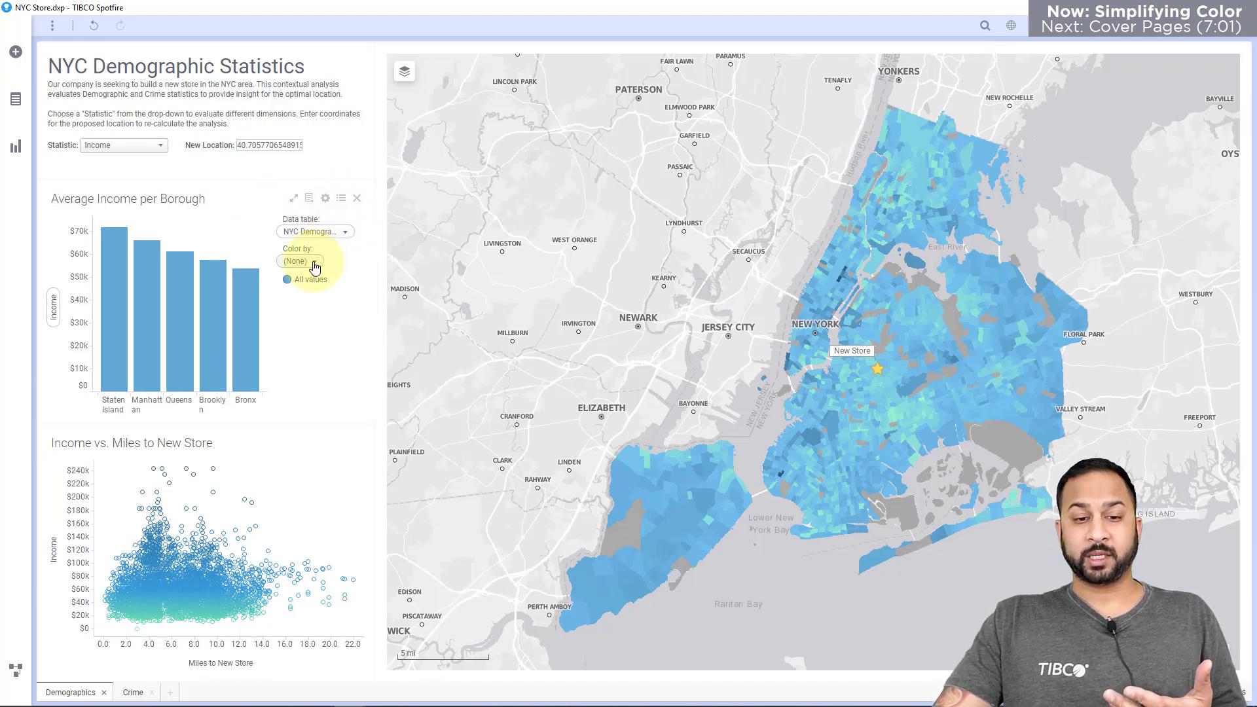
left_click(314, 263)
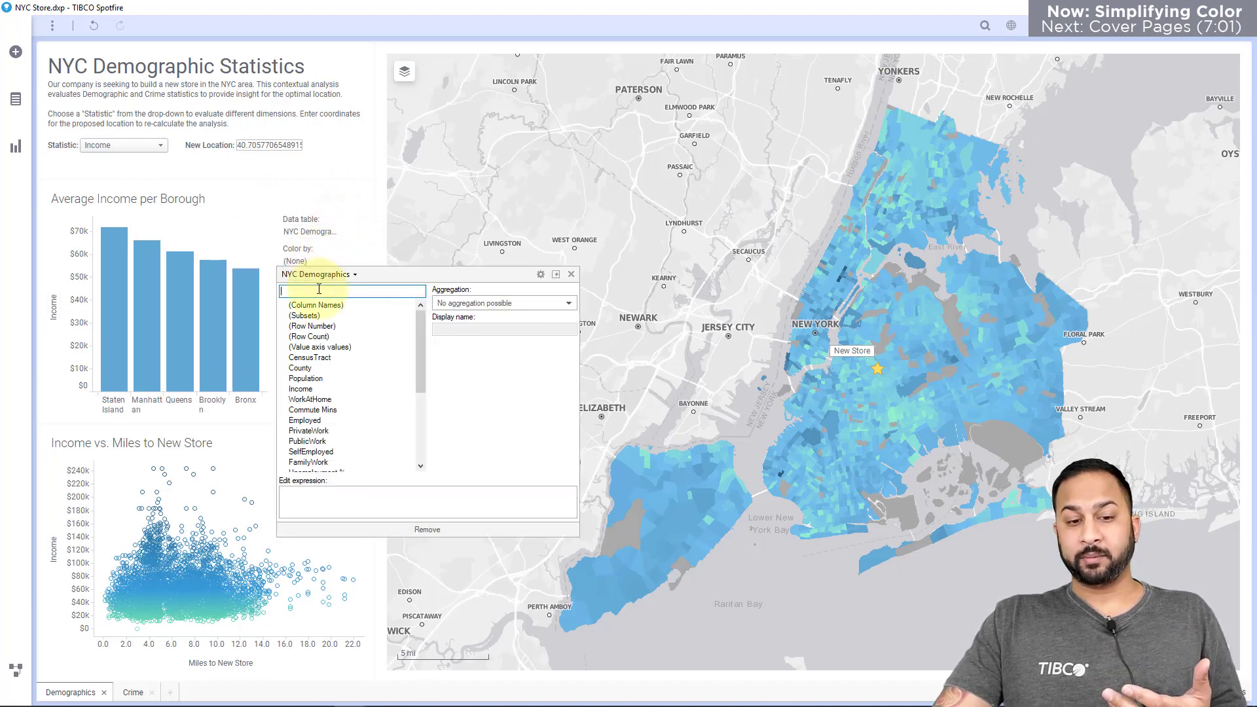
left_click(320, 347)
left_click(249, 246)
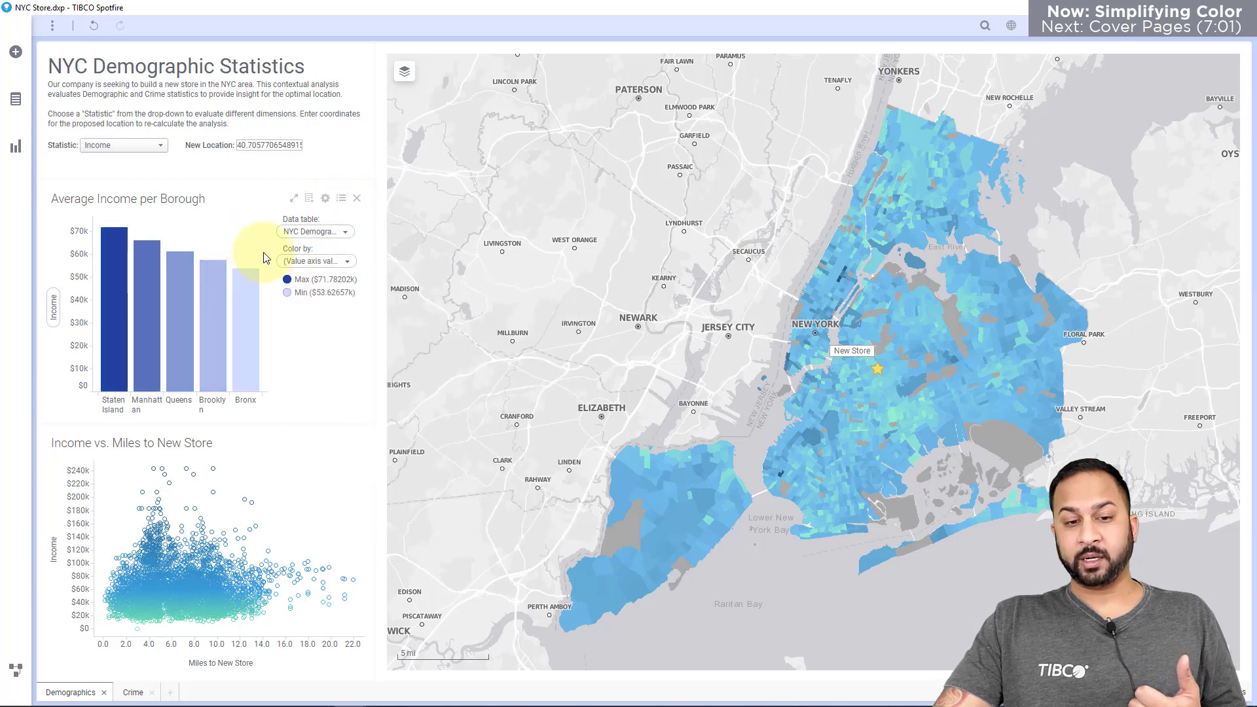
Step: Apply the map's colour scheme to the income bars through Properties > Colors
right_click(307, 260)
left_click(348, 393)
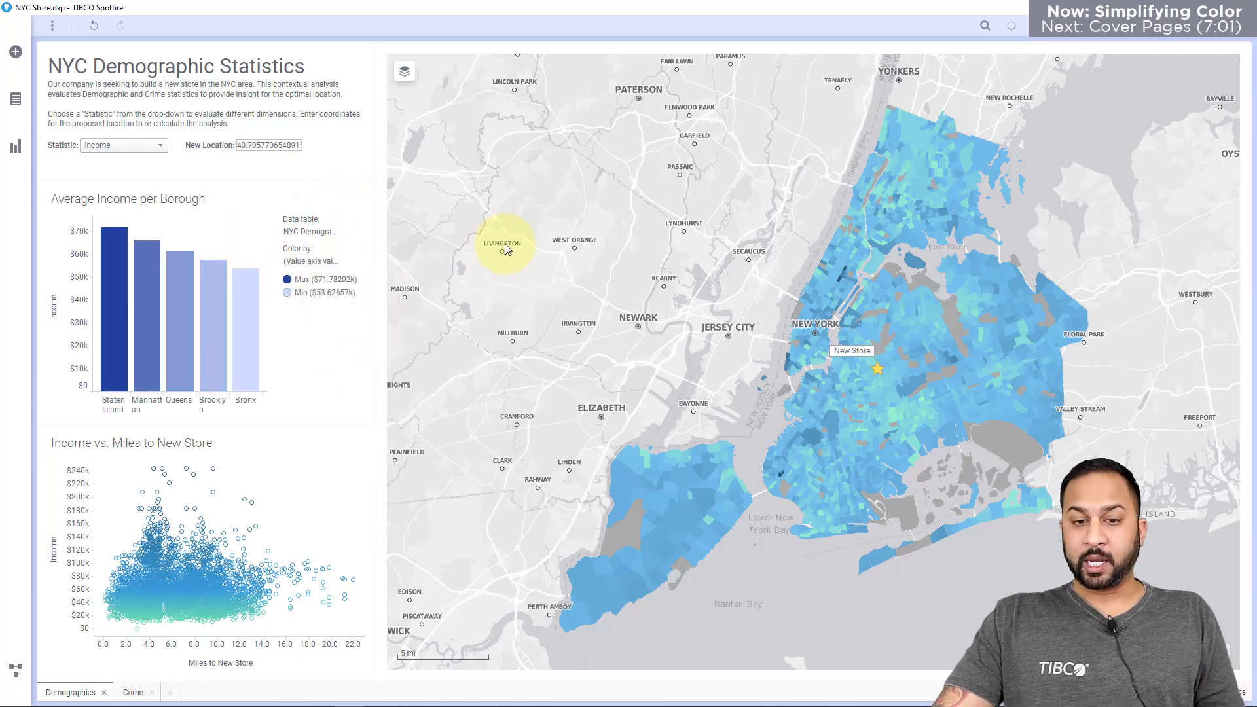
left_click(774, 323)
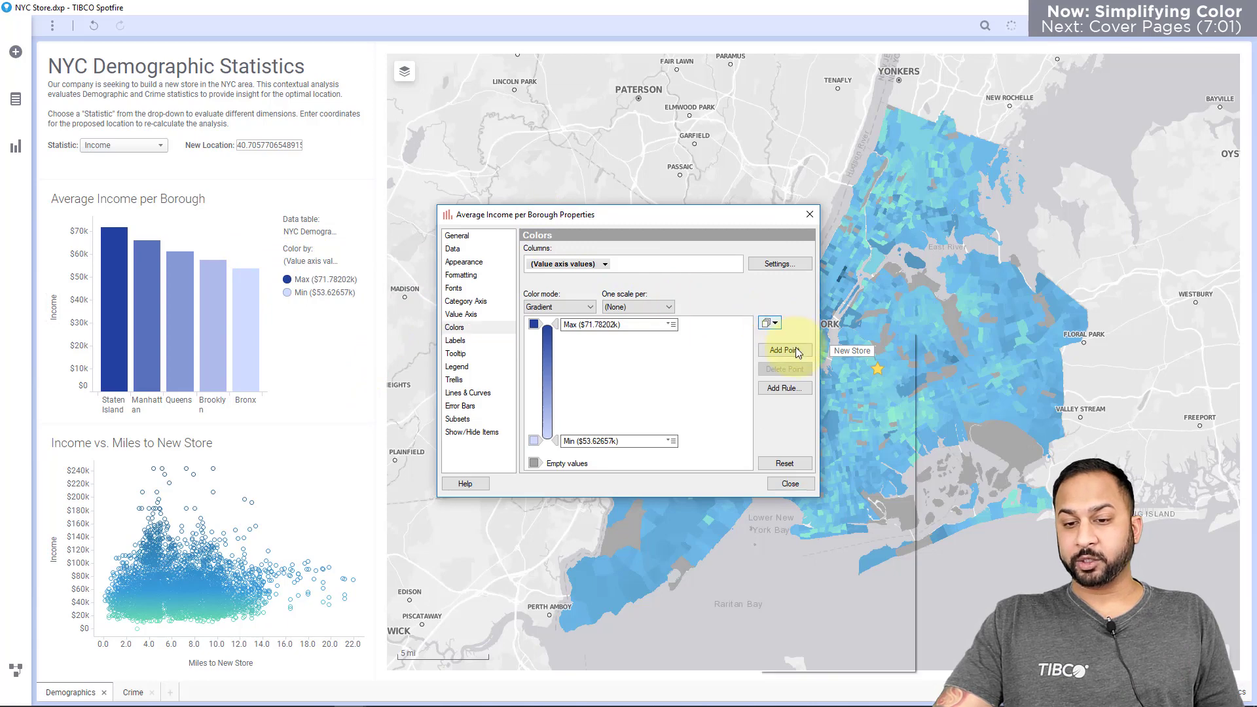
mouse_move(804, 342)
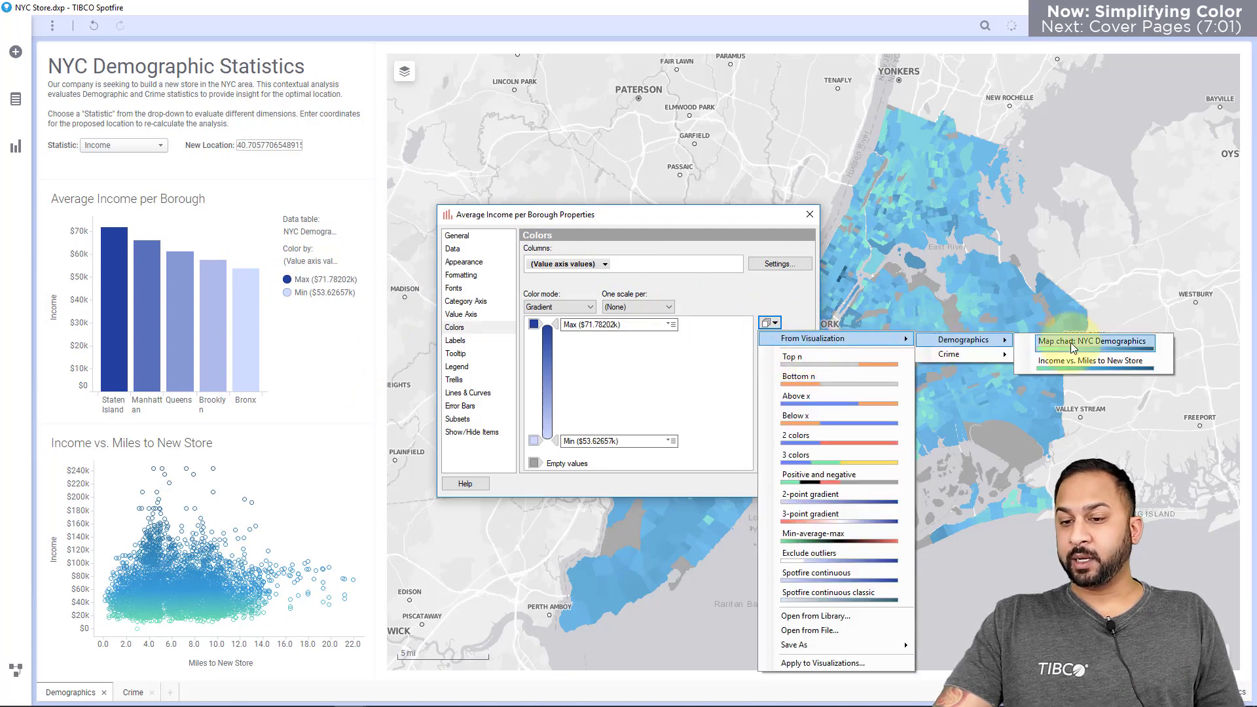
left_click(1062, 347)
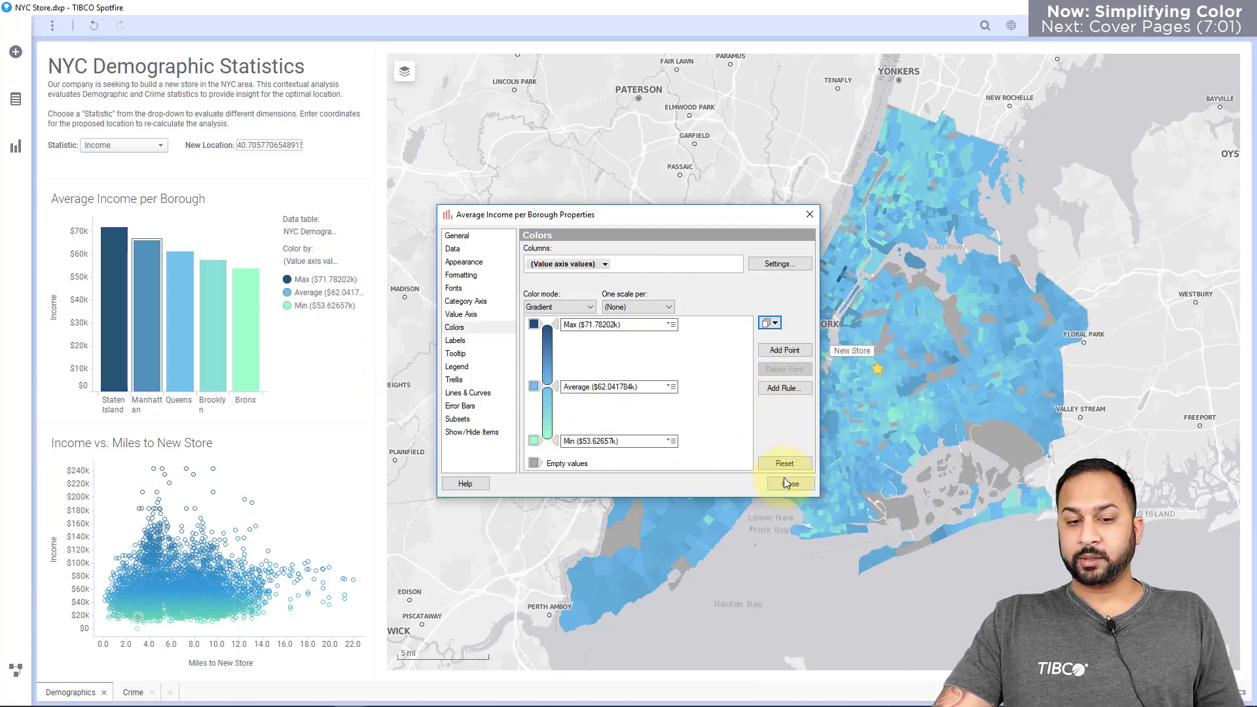
left_click(787, 482)
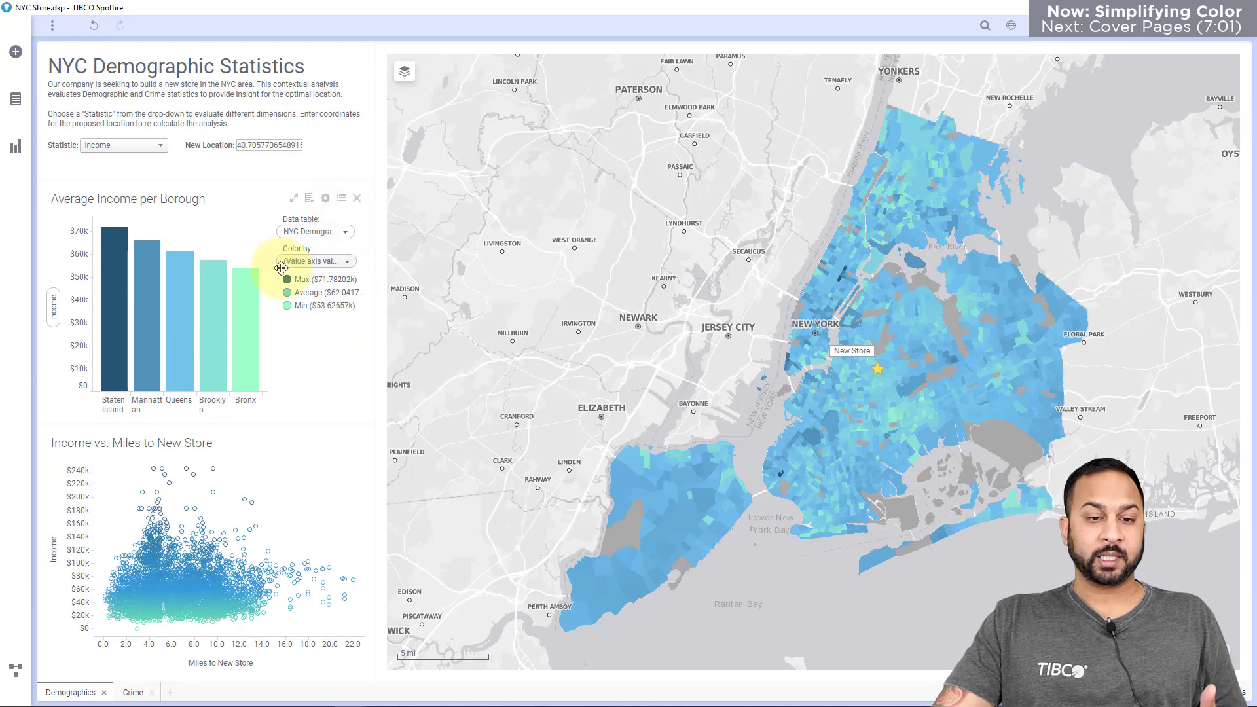
Step: Remove the bar colouring, hide the legend, and mark Brooklyn instead of Queens
mouse_move(253, 301)
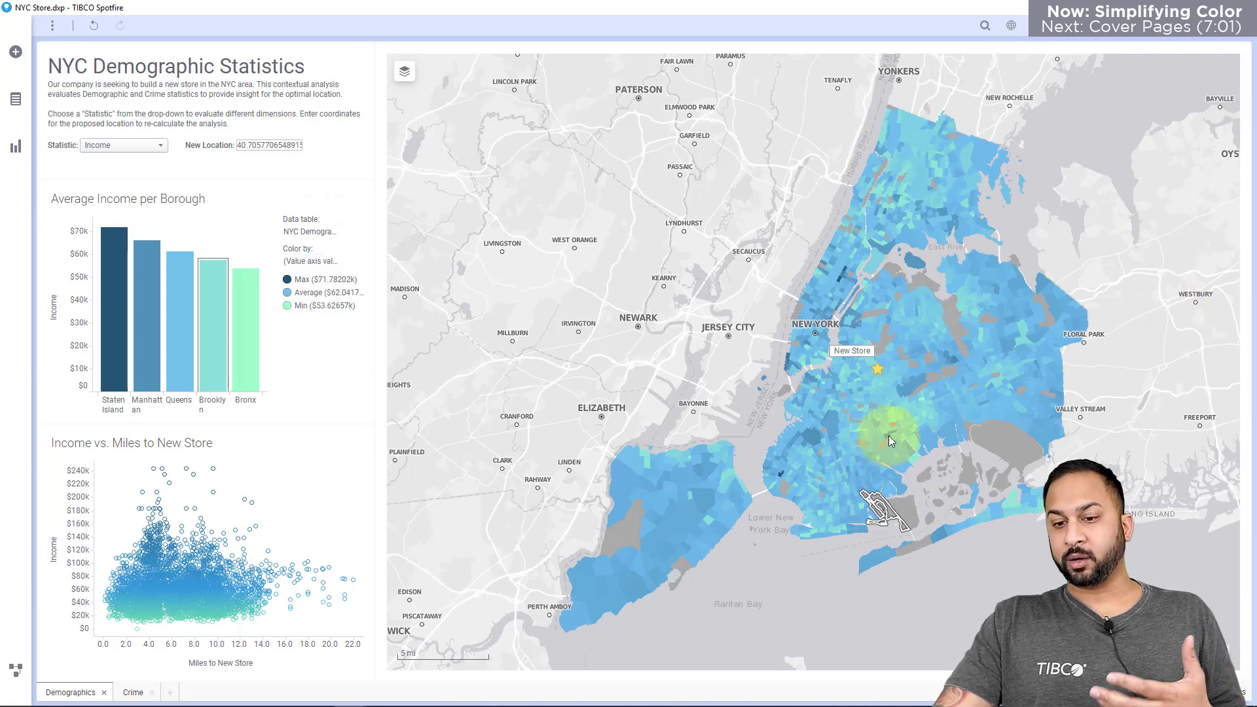
mouse_move(895, 418)
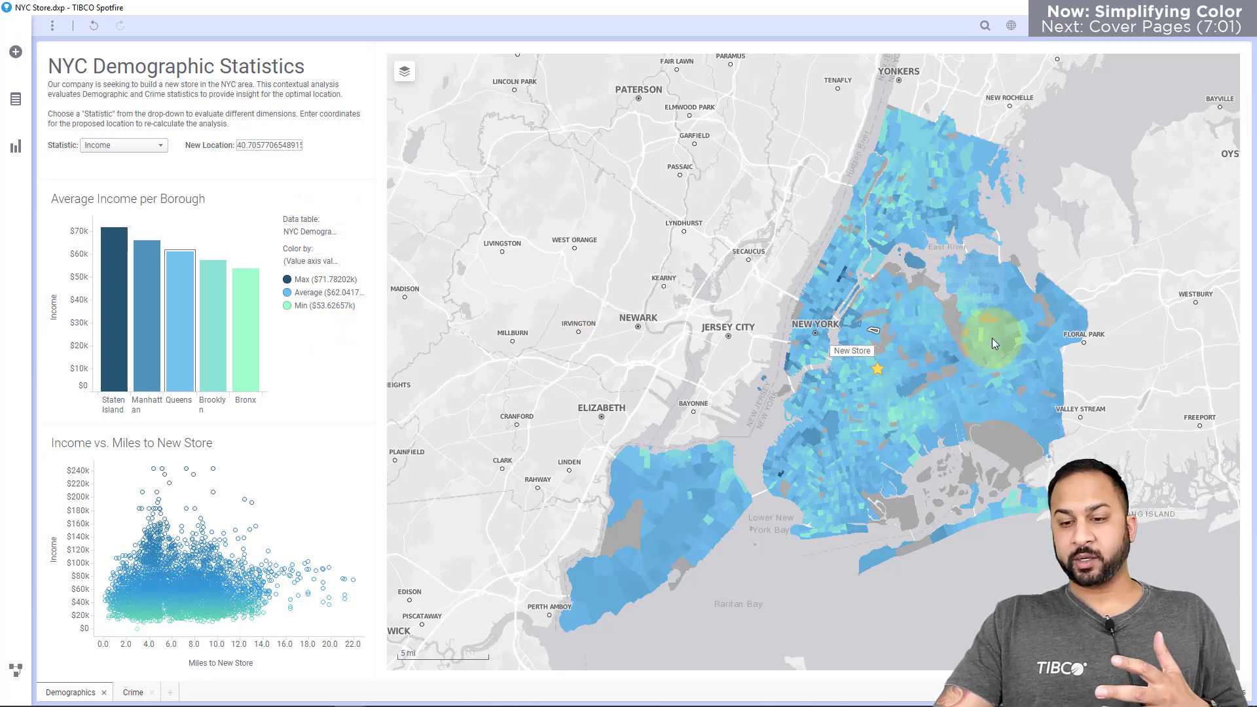
mouse_move(822, 414)
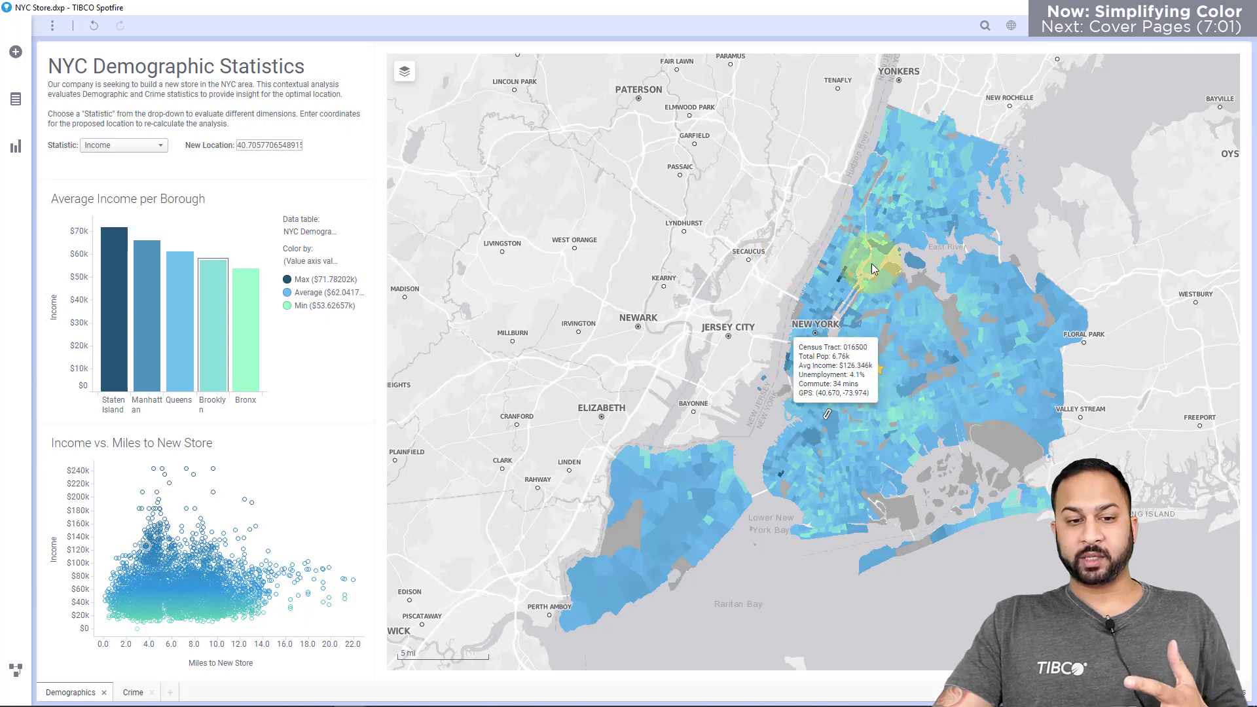
mouse_move(109, 308)
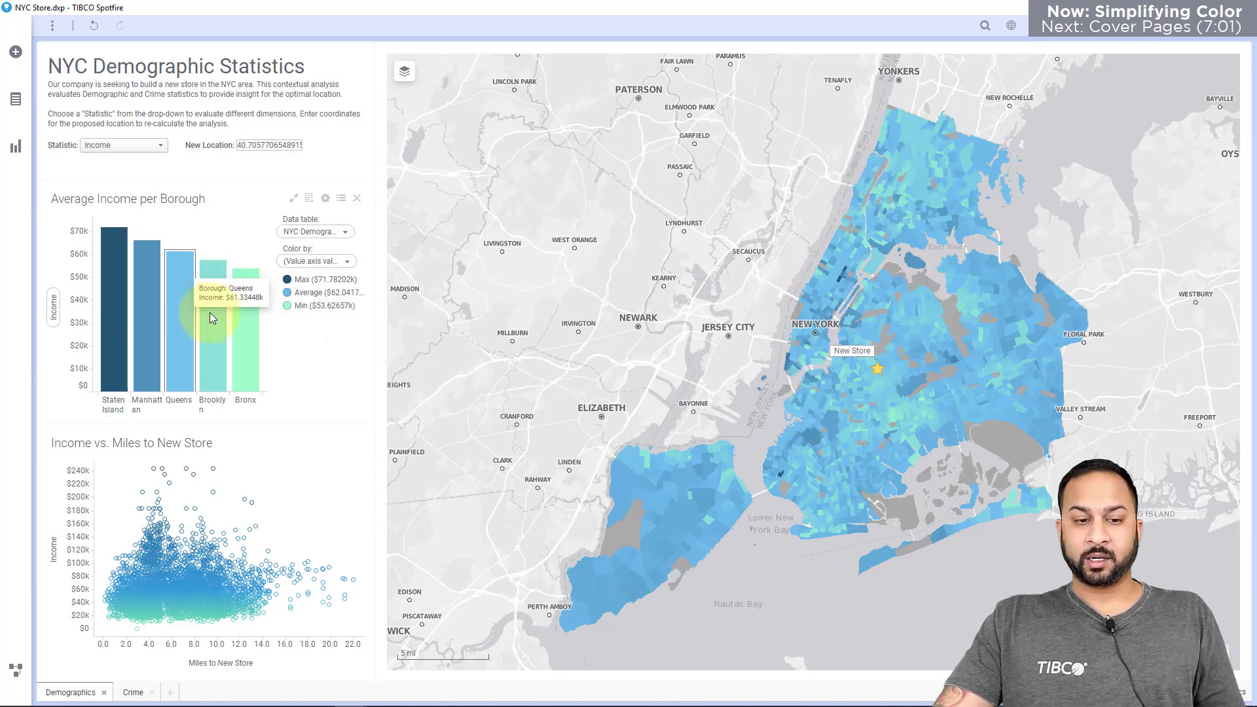
left_click(316, 260)
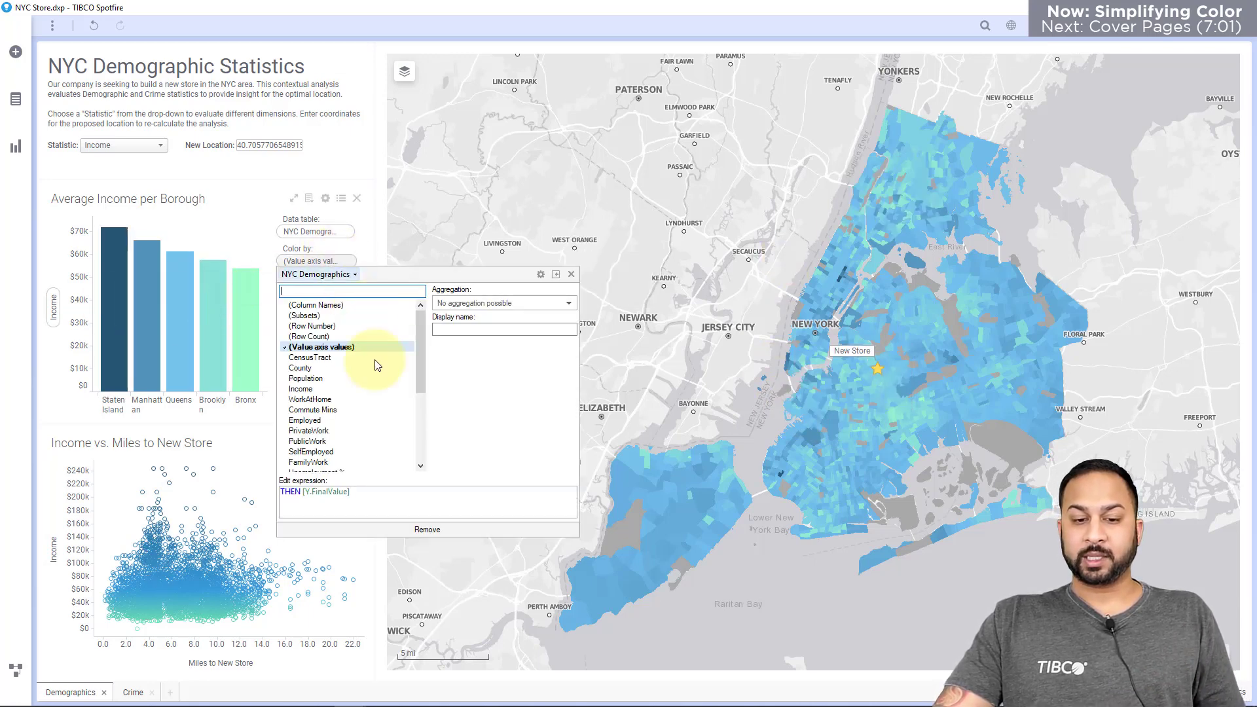
left_click(415, 530)
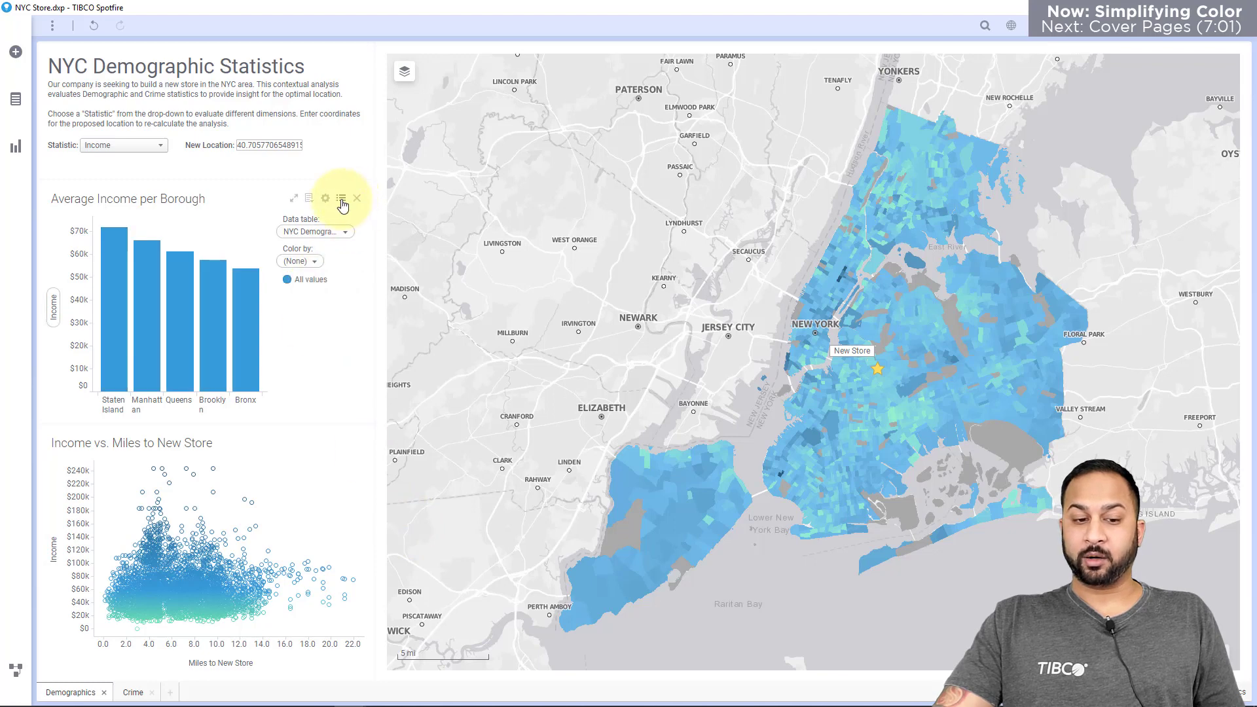
left_click(341, 199)
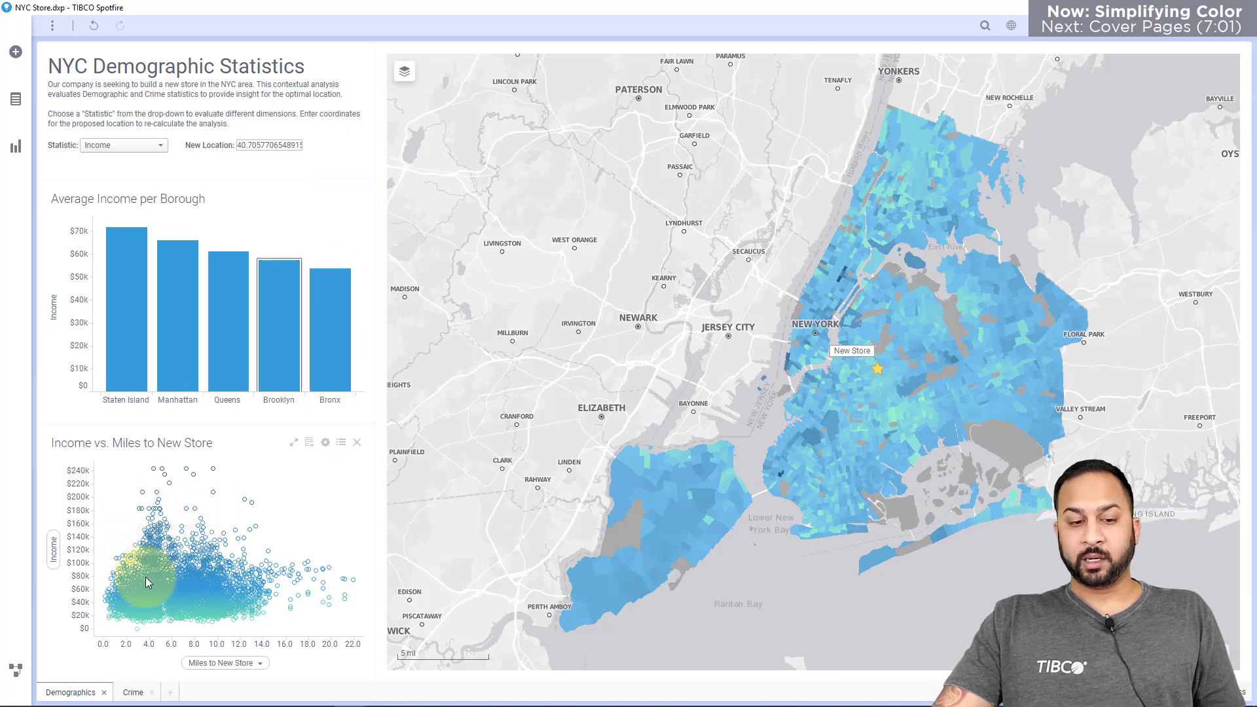
left_click(236, 314)
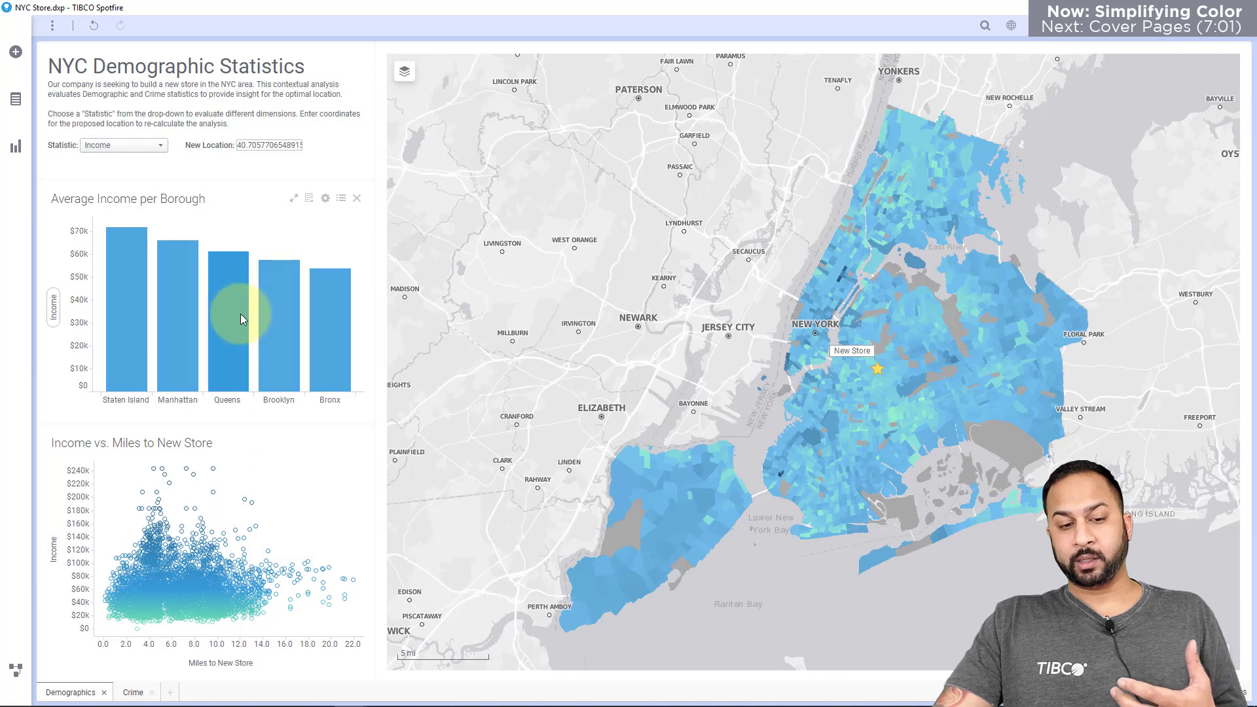
left_click(288, 351)
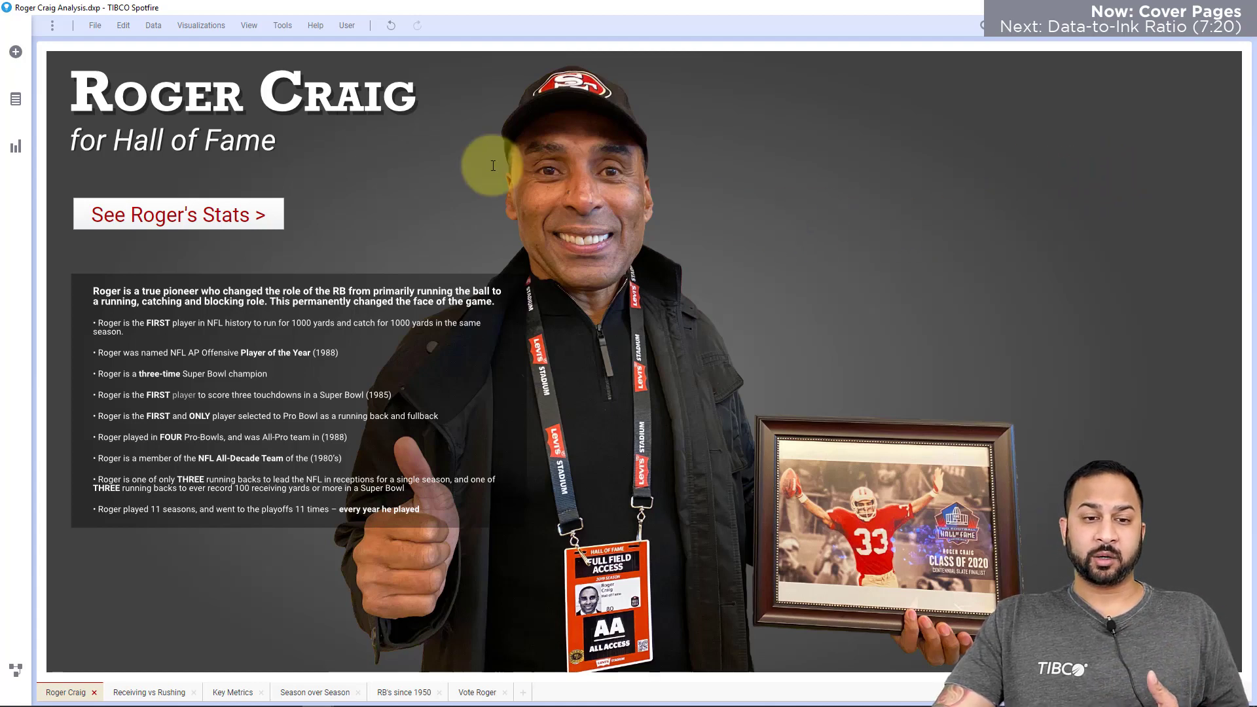
Step: Follow the 'See Roger's Stats' cover-page link to the Receiving vs Rushing page
left_click(240, 216)
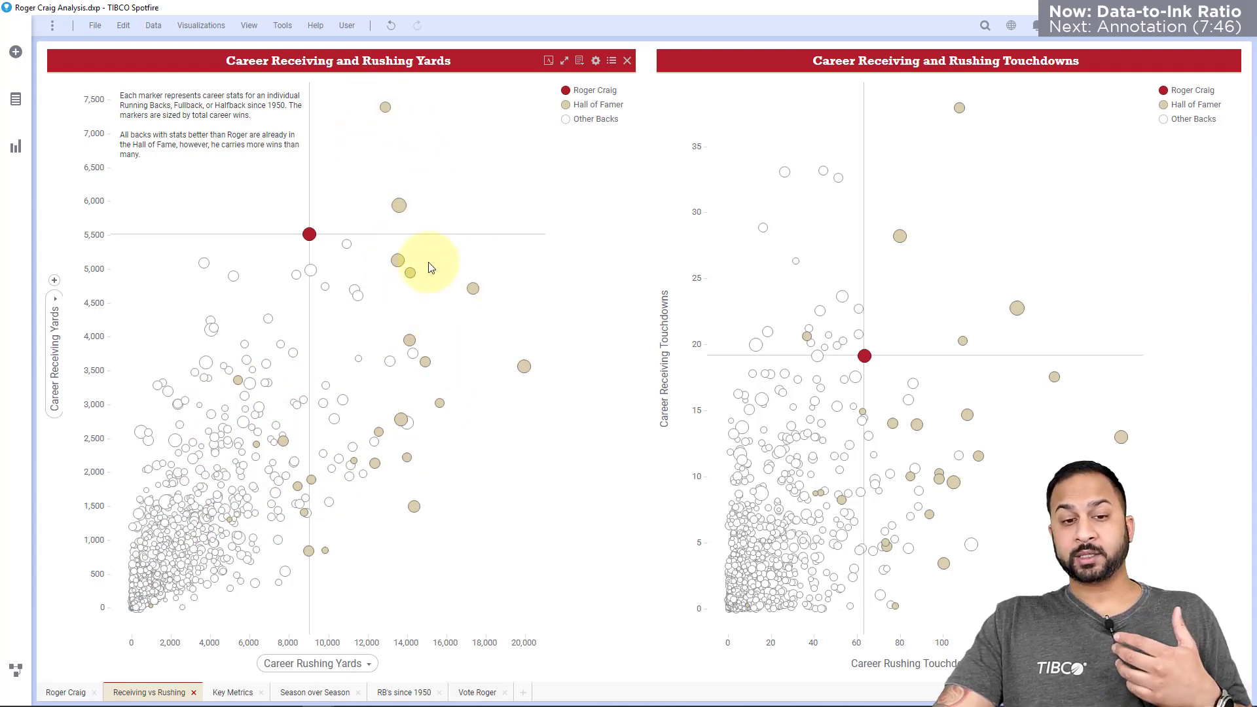
Step: Dismiss the Visualizations menu unused and switch to the Key Metrics page with Ctrl+Tab
mouse_move(309, 232)
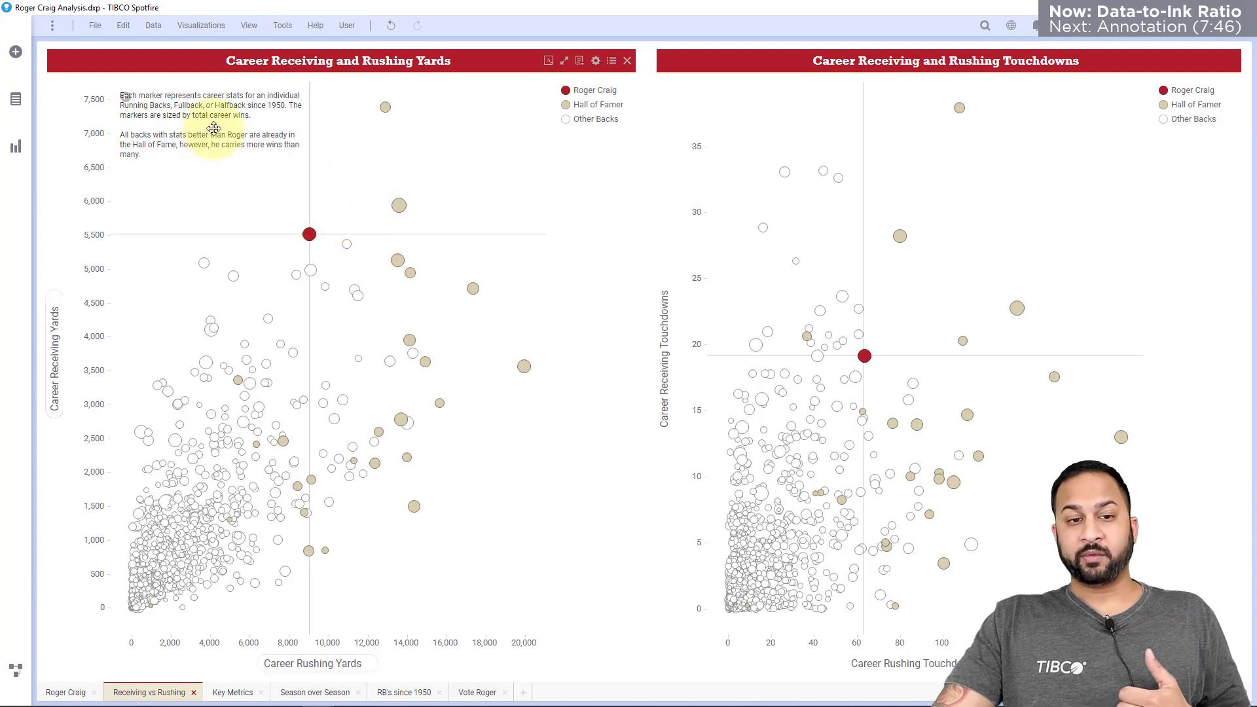
left_click(216, 25)
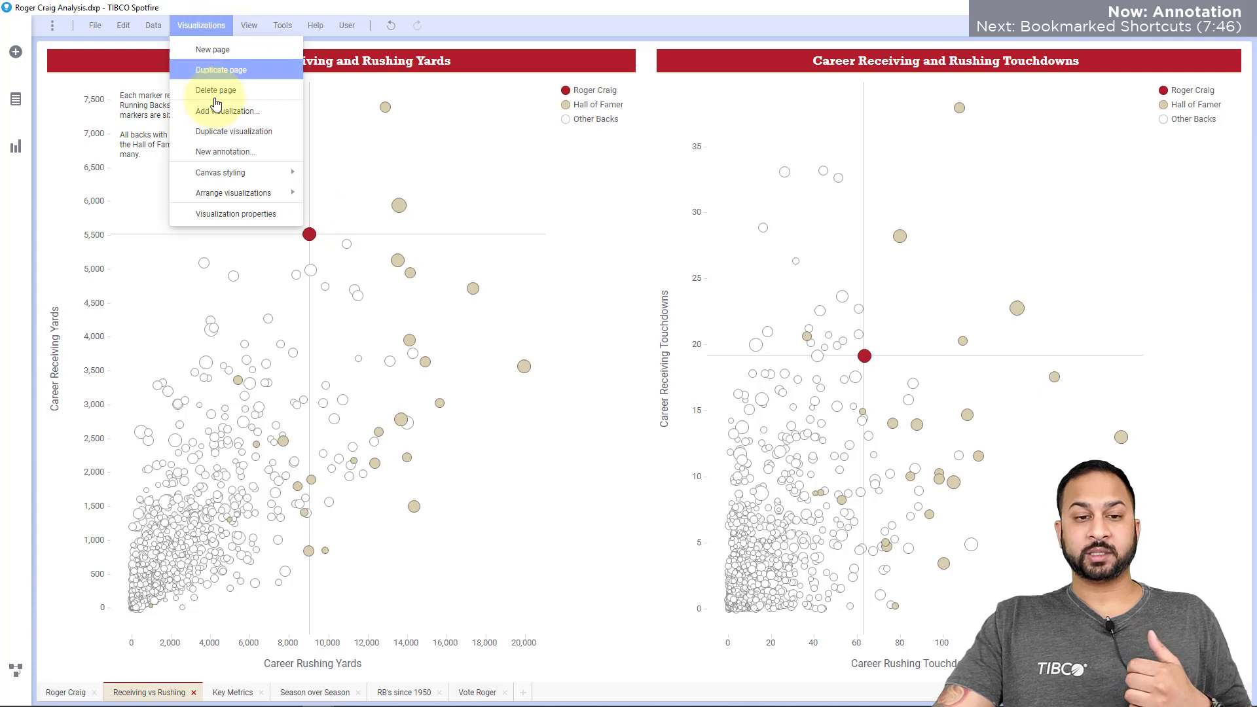
left_click(191, 128)
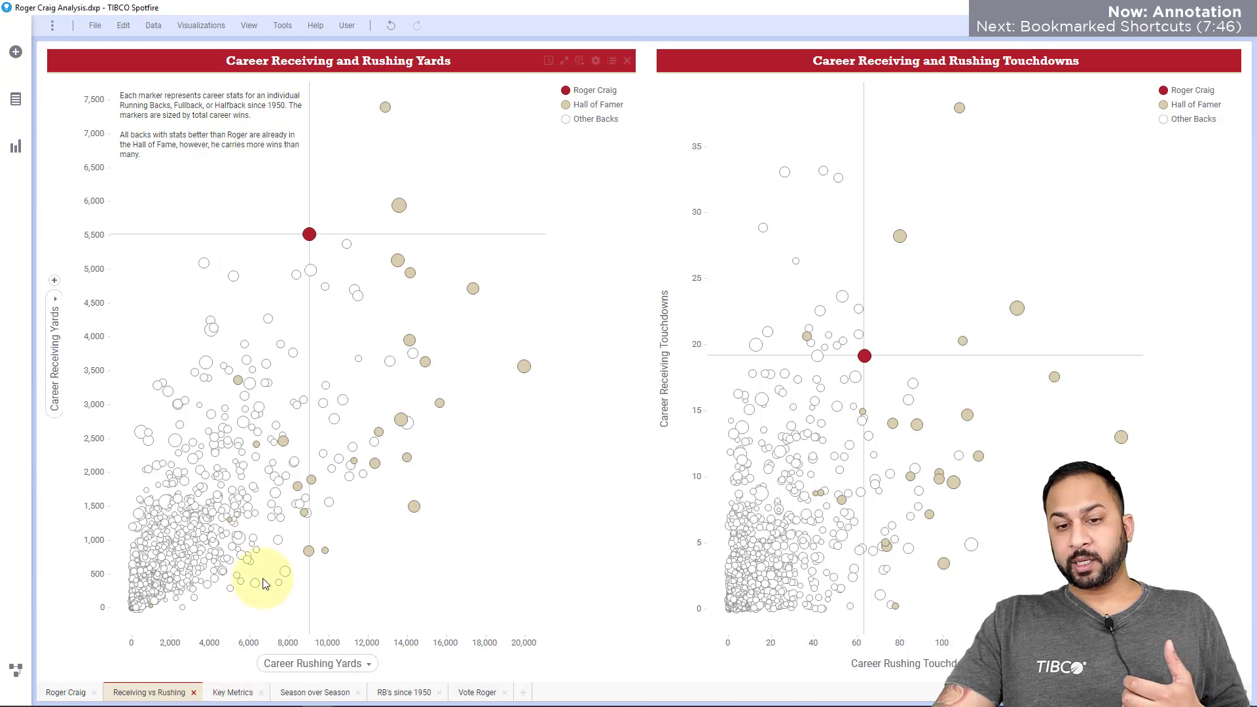
key("ctrl+Tab")
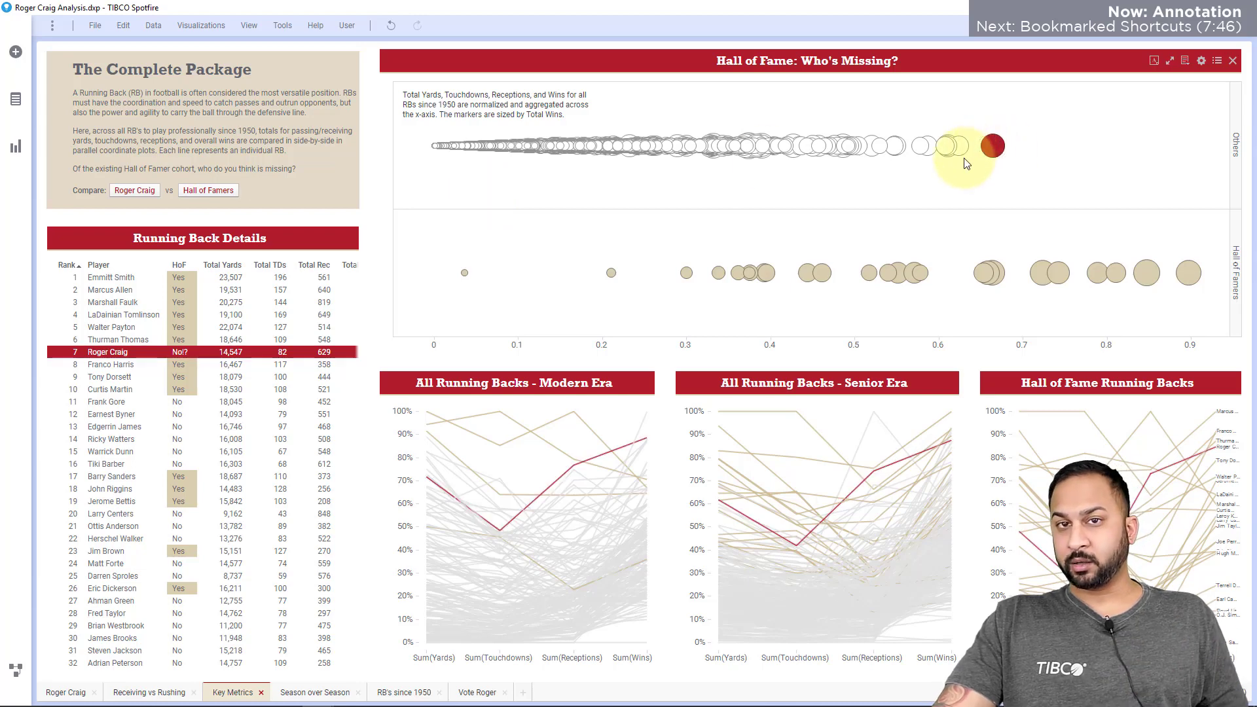
left_click(140, 190)
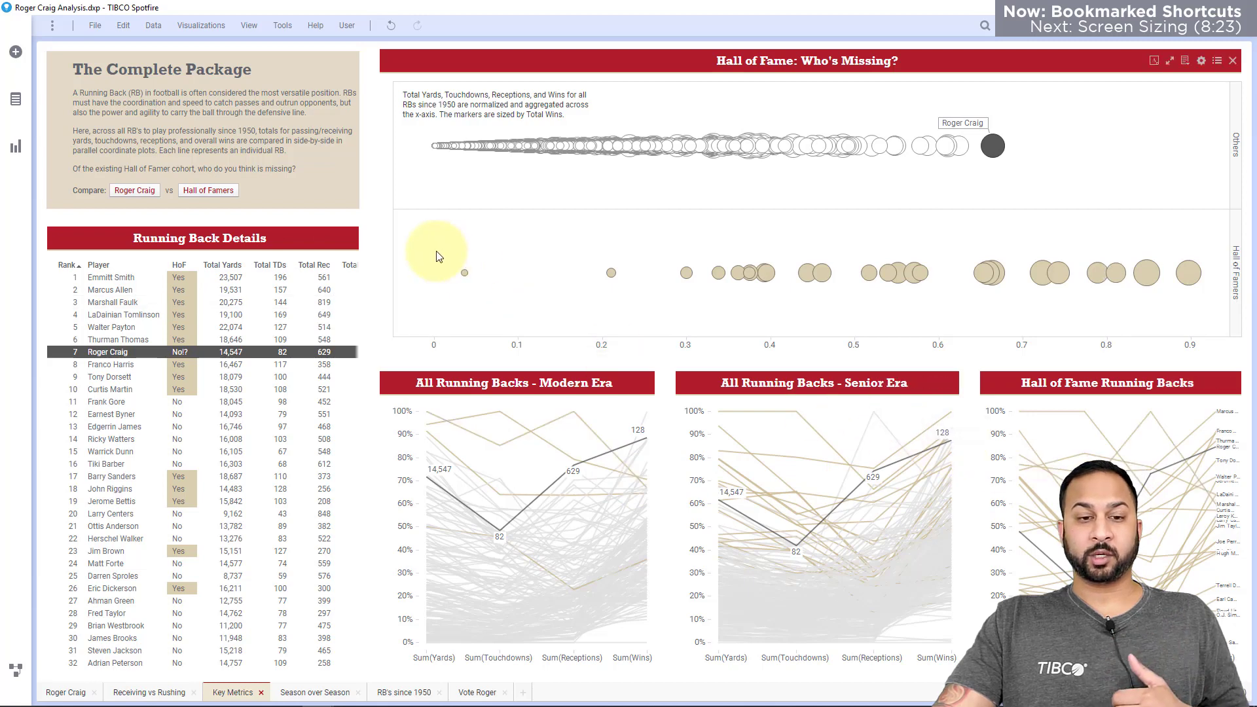
left_click(210, 191)
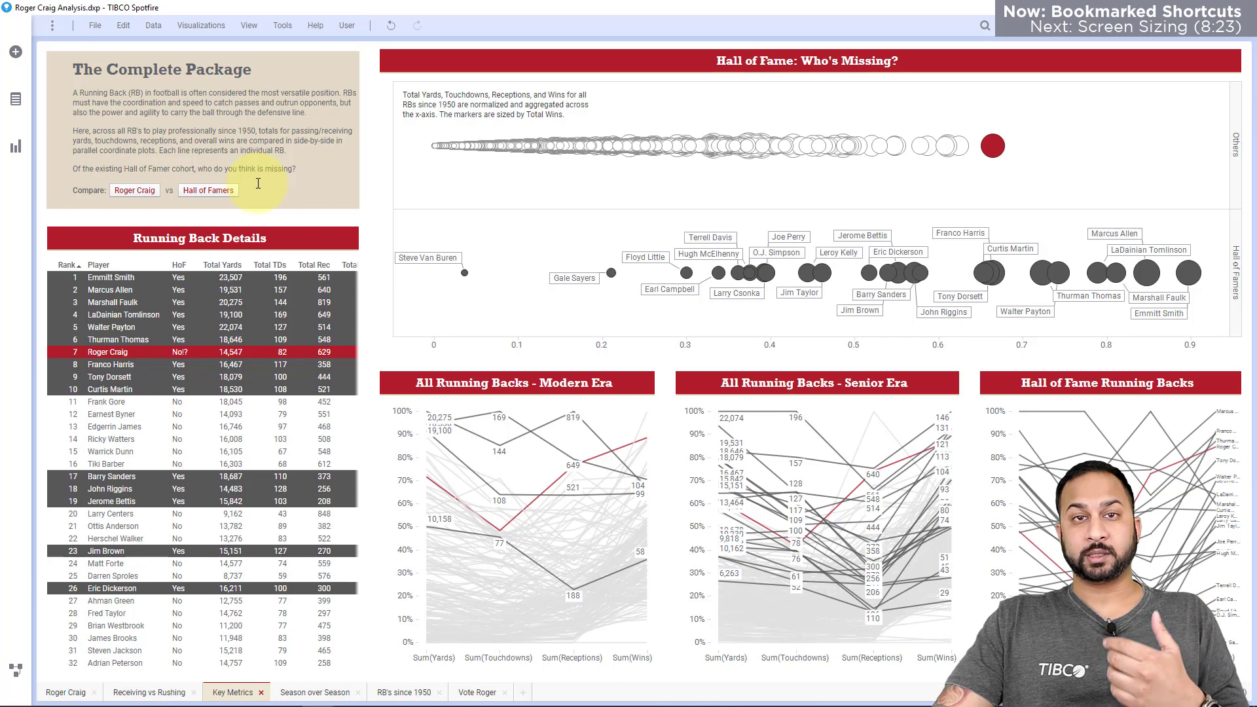
left_click(511, 223)
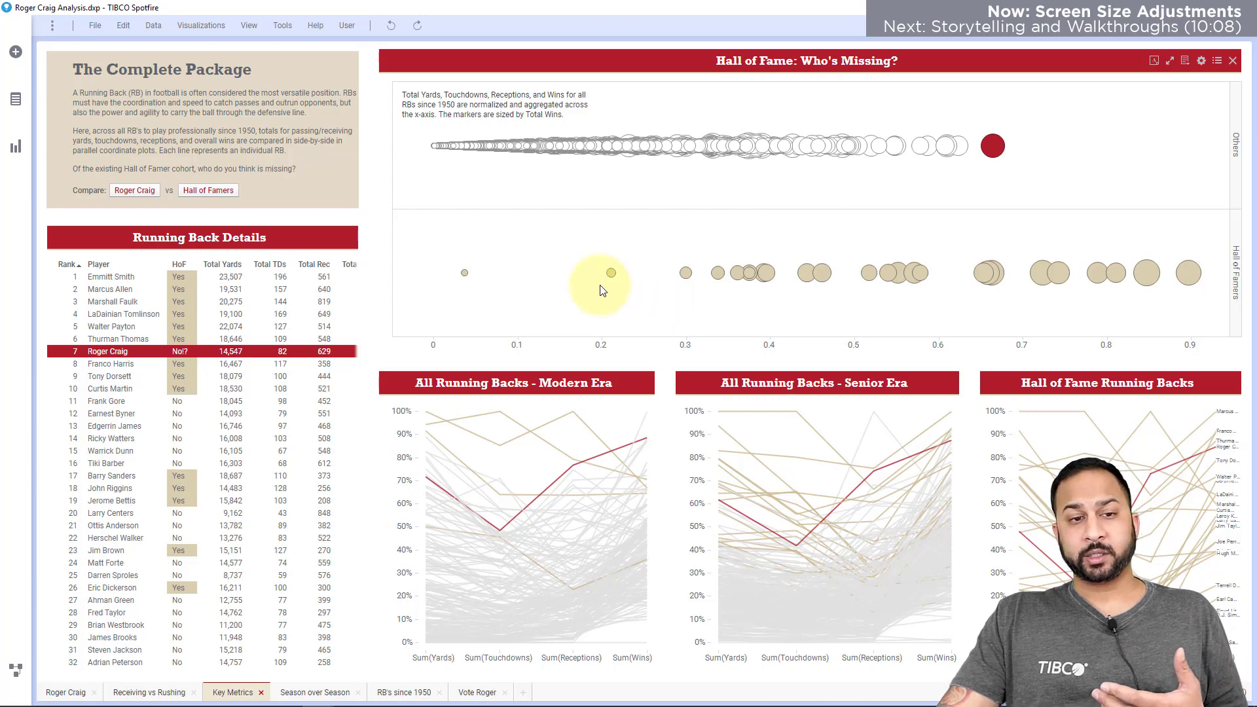
Step: Preview the canvas at iPad Landscape size from Document Properties
left_click(95, 25)
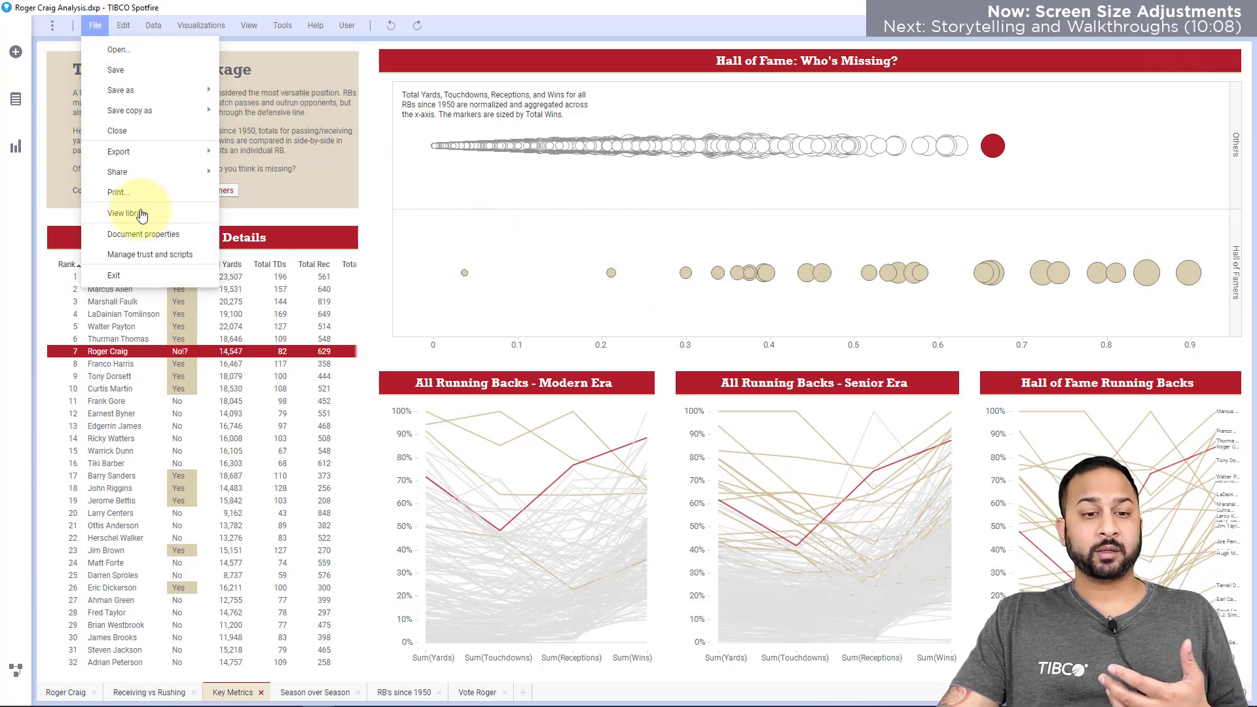
left_click(143, 233)
left_click(497, 384)
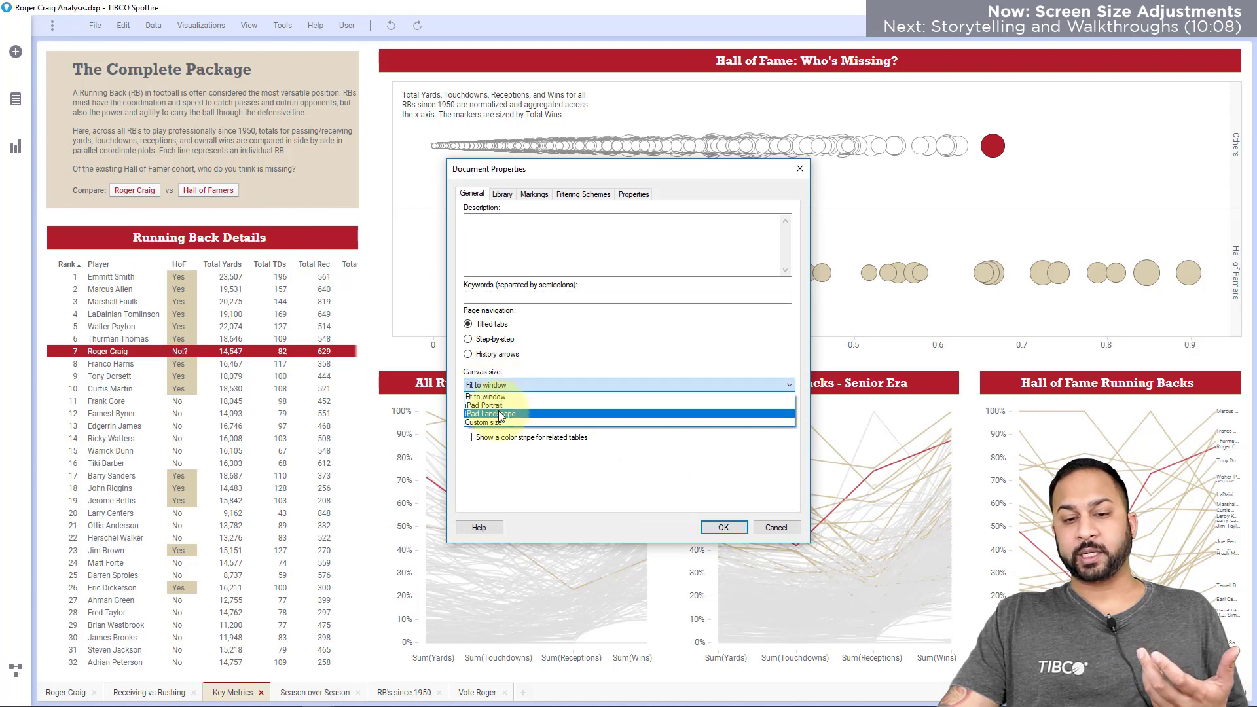
left_click(501, 413)
left_click_drag(534, 180, 875, 155)
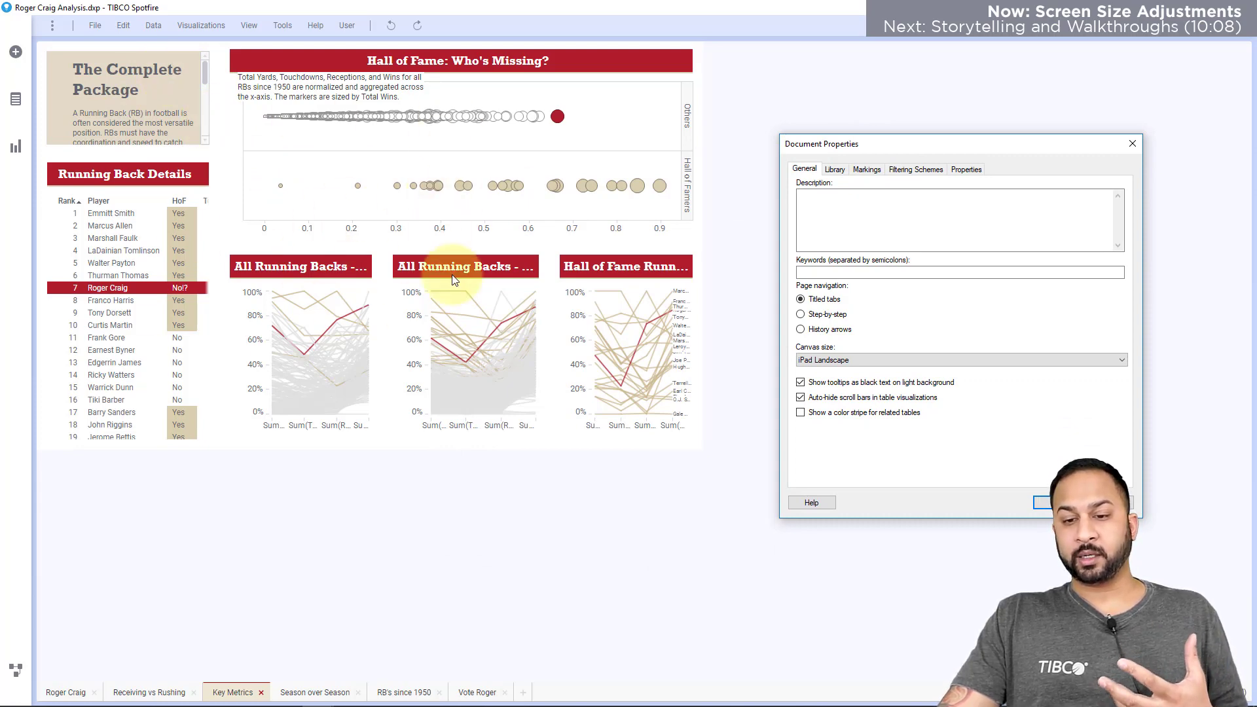
Step: After cancelling a Custom size, set the canvas back to Fit to window
left_click(840, 361)
left_click(826, 395)
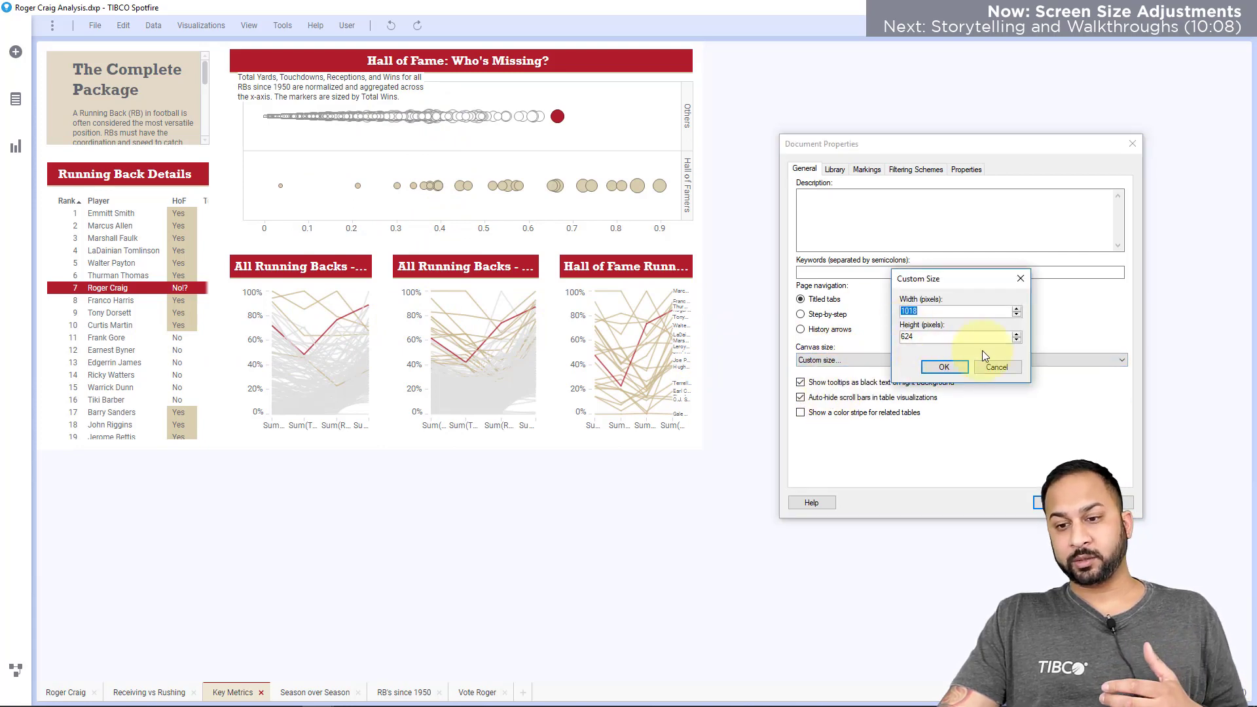
left_click(996, 366)
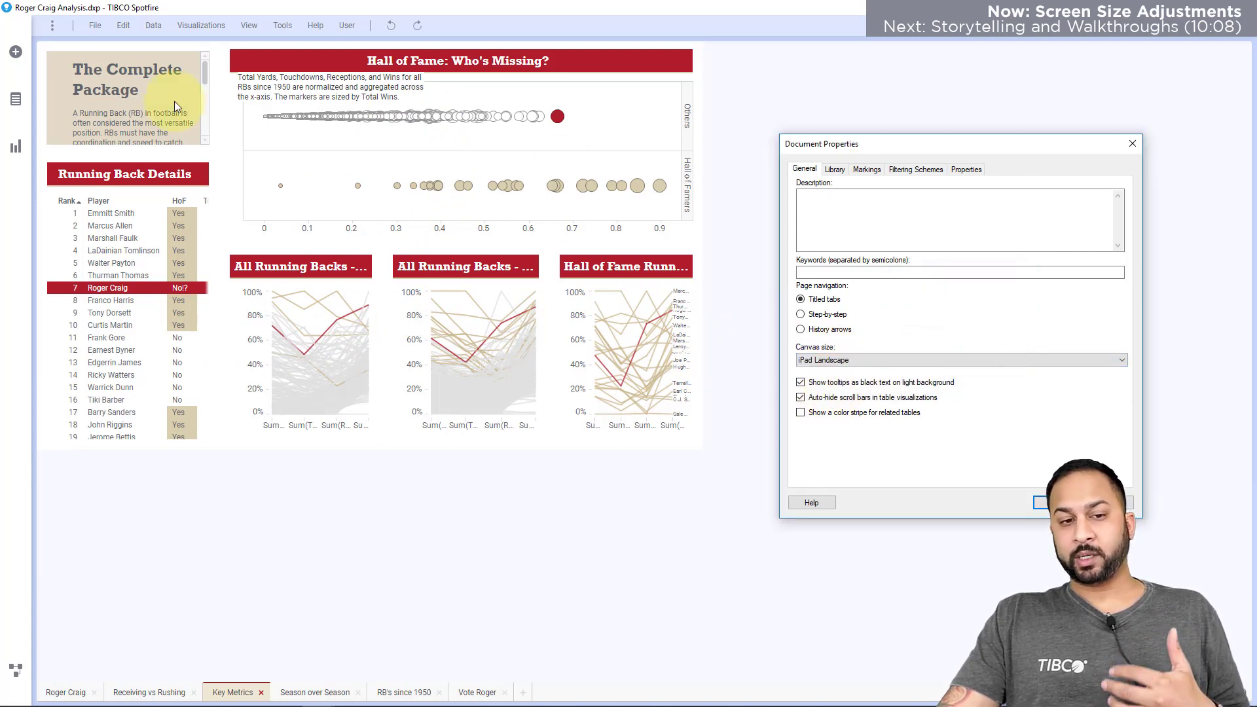
left_click(865, 360)
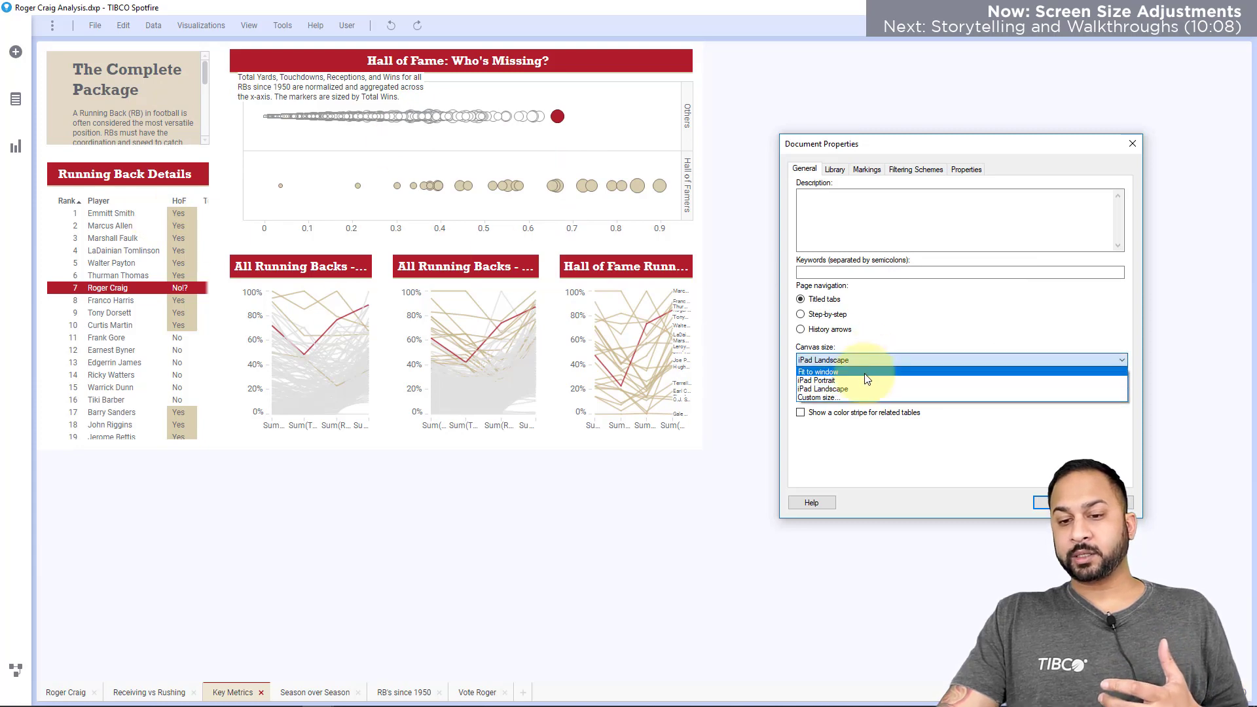
left_click(863, 370)
left_click(1052, 504)
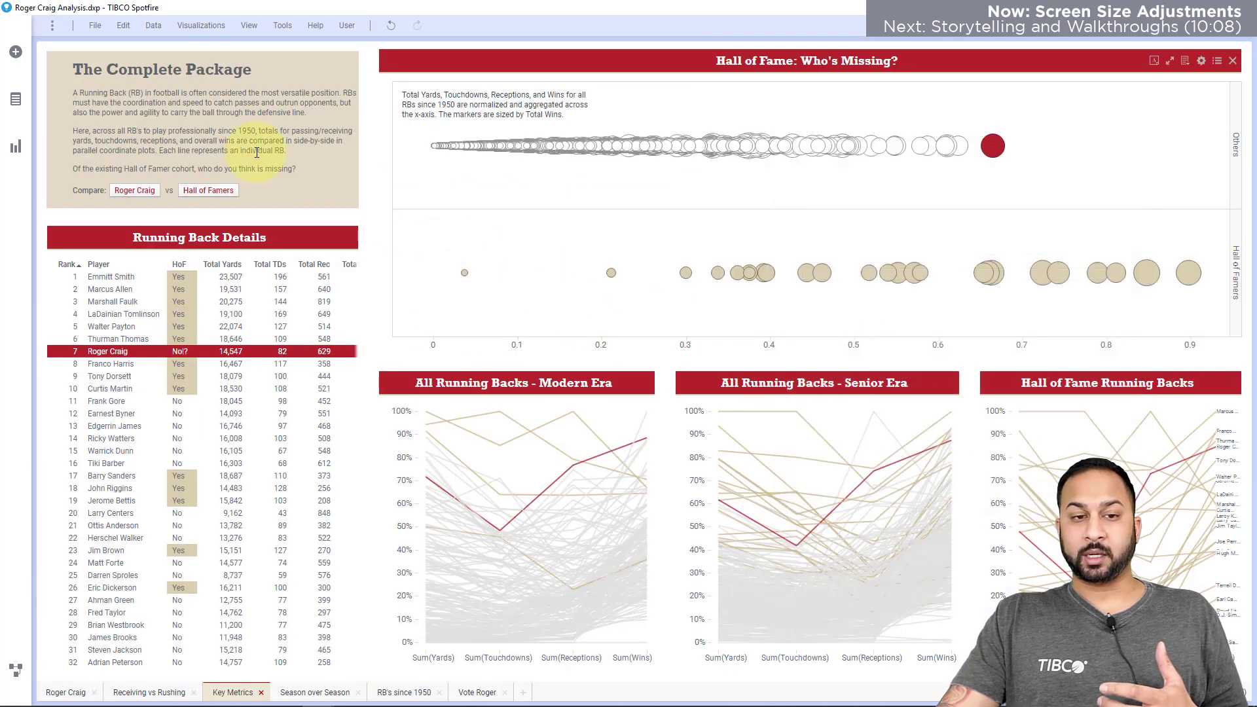
left_click(201, 25)
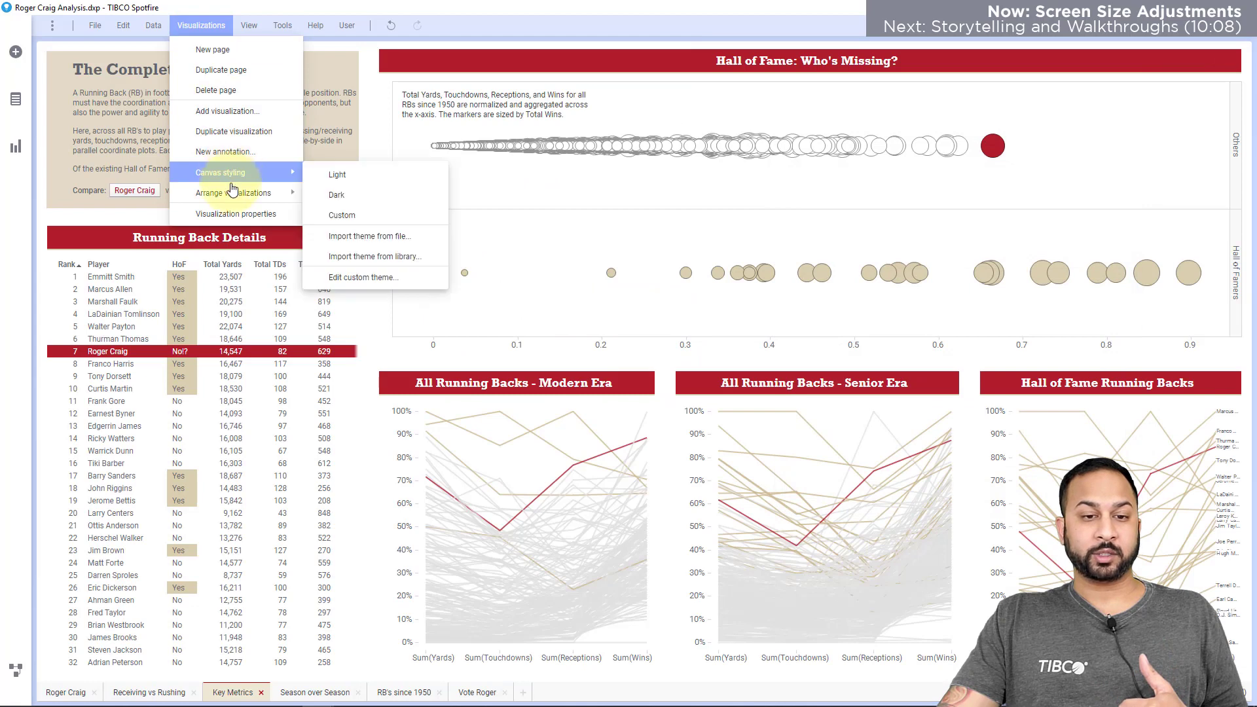
Step: Lock The Complete Package panel top-to-top and the left column left-to-left, then exit locking
mouse_move(229, 192)
left_click(353, 275)
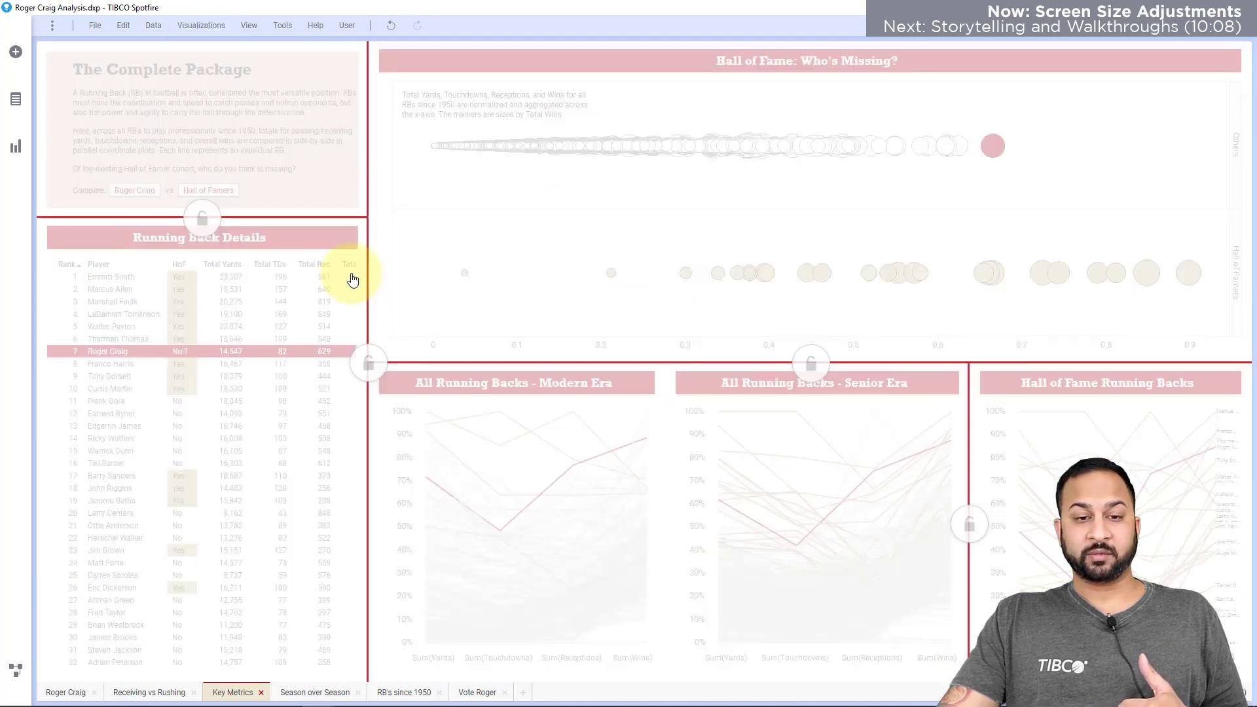
left_click(203, 219)
left_click(169, 159)
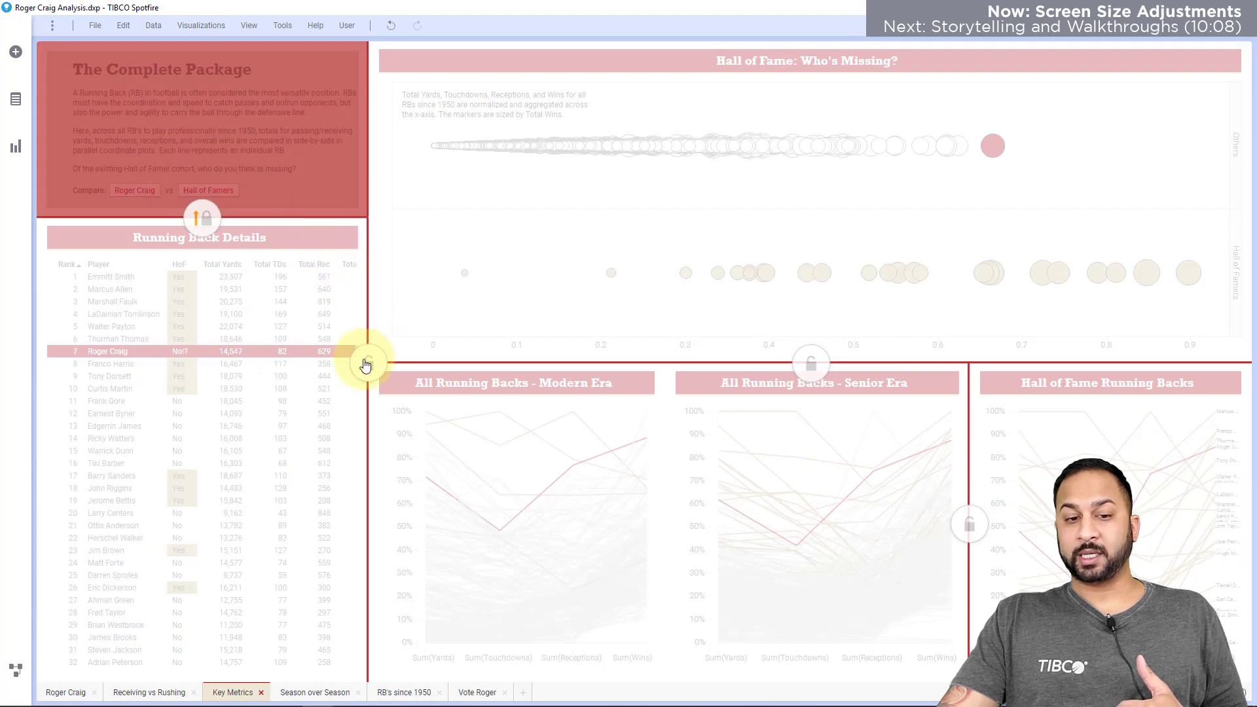
left_click(366, 363)
left_click(335, 303)
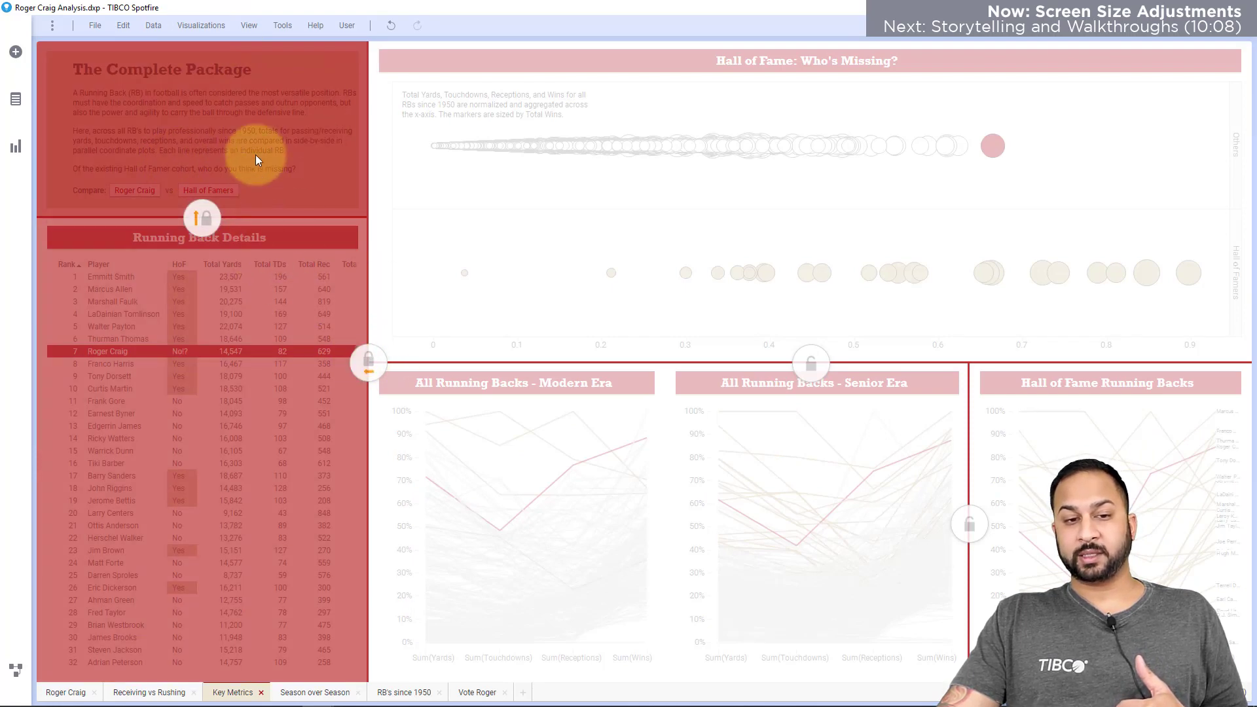
left_click(391, 152)
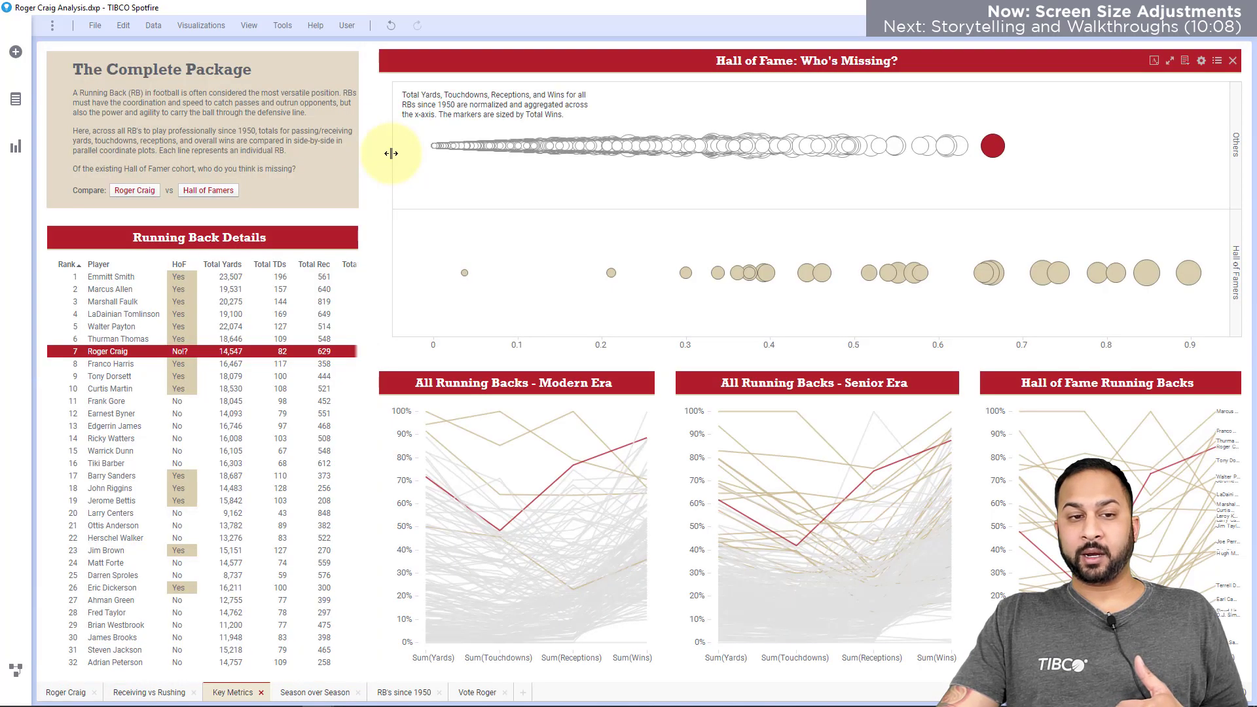
Step: Switch the canvas to iPad Landscape to check the locked panels stay anchored
left_click(96, 33)
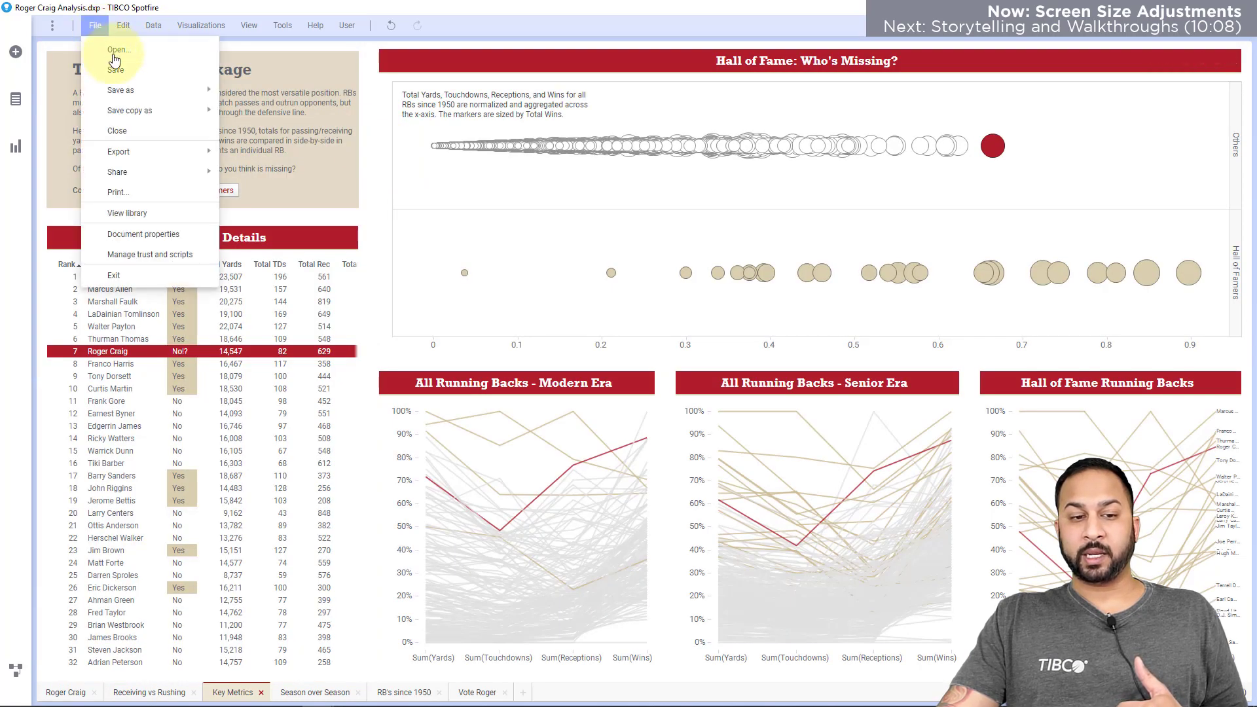
left_click(151, 234)
left_click(520, 384)
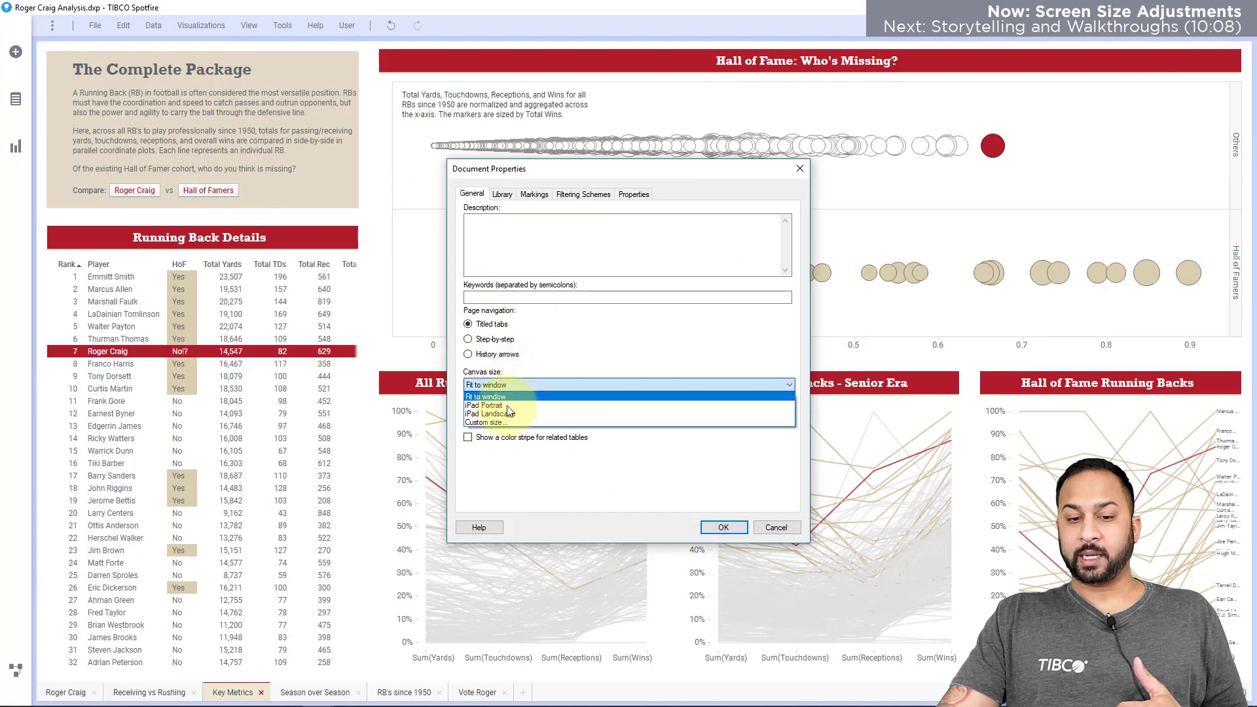
left_click(496, 414)
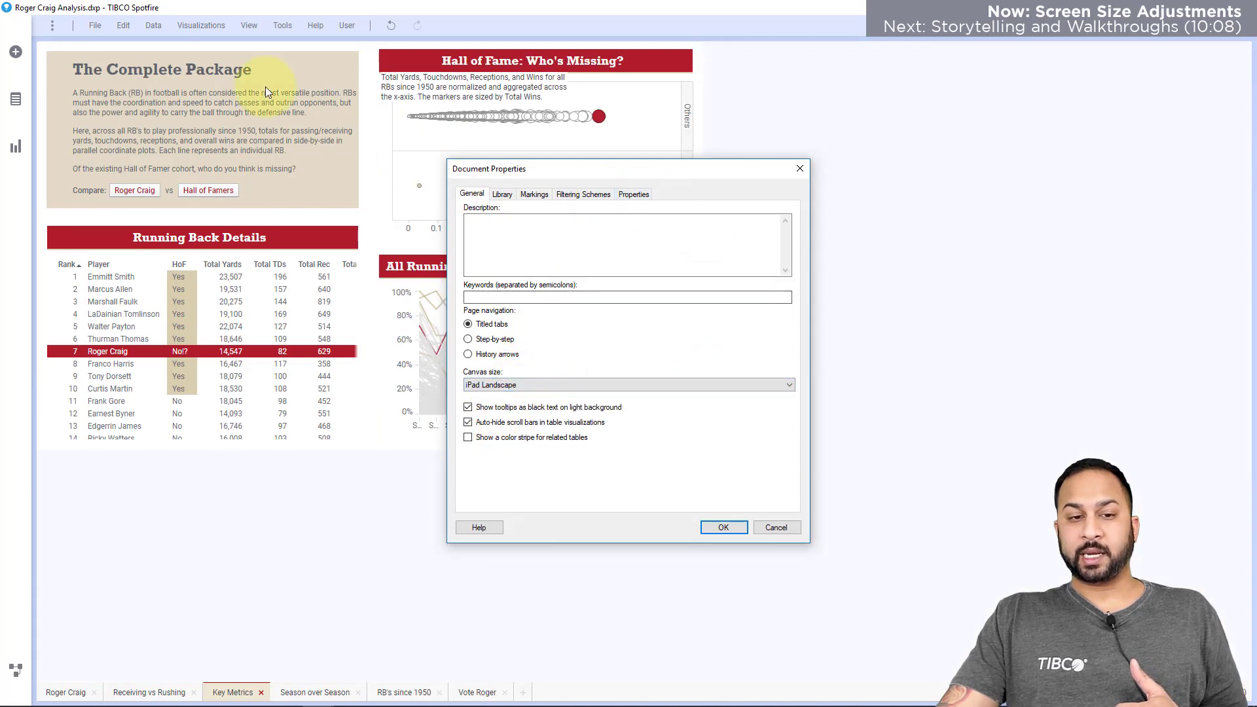
left_click_drag(664, 169, 1037, 129)
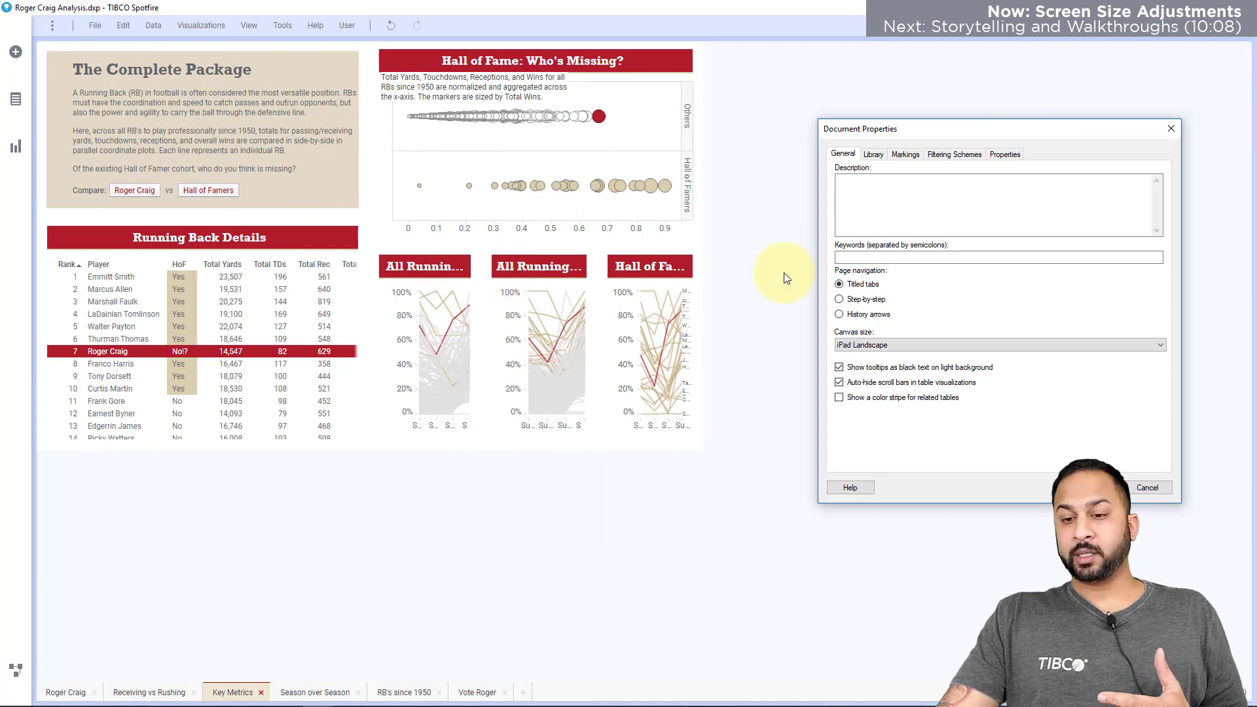
Step: Restore the canvas size to Fit to window
left_click(862, 347)
left_click(857, 356)
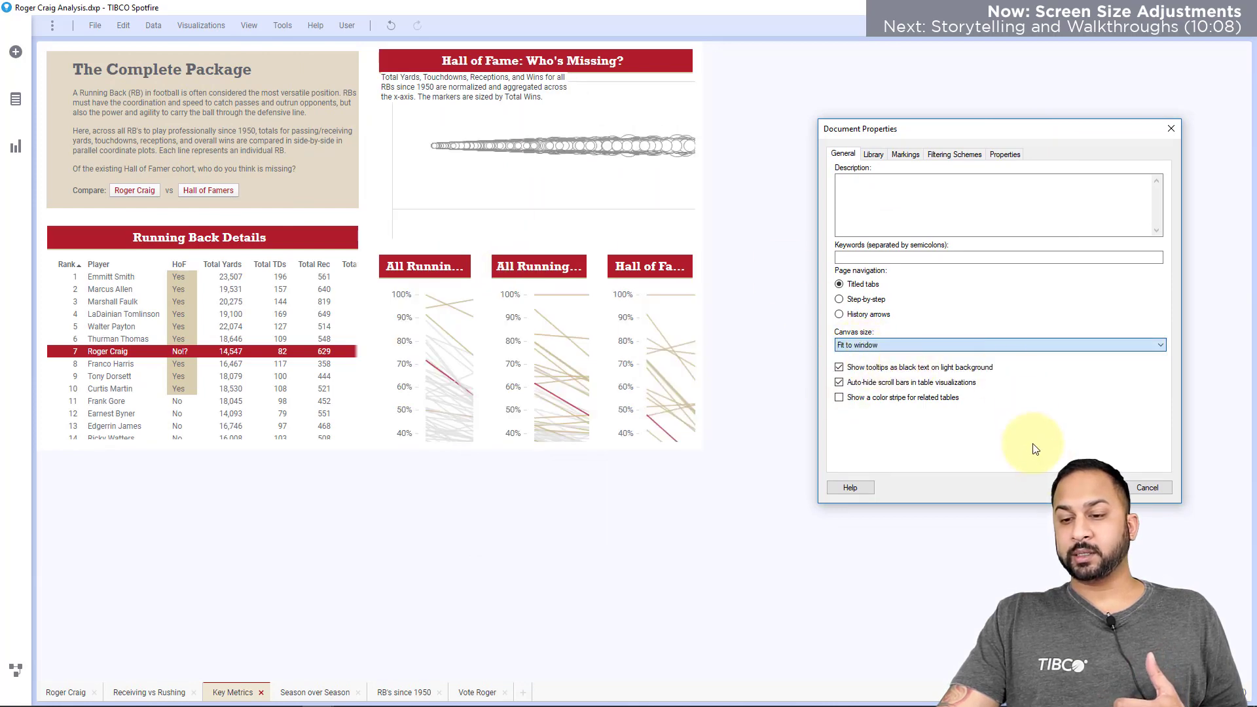
left_click(1090, 488)
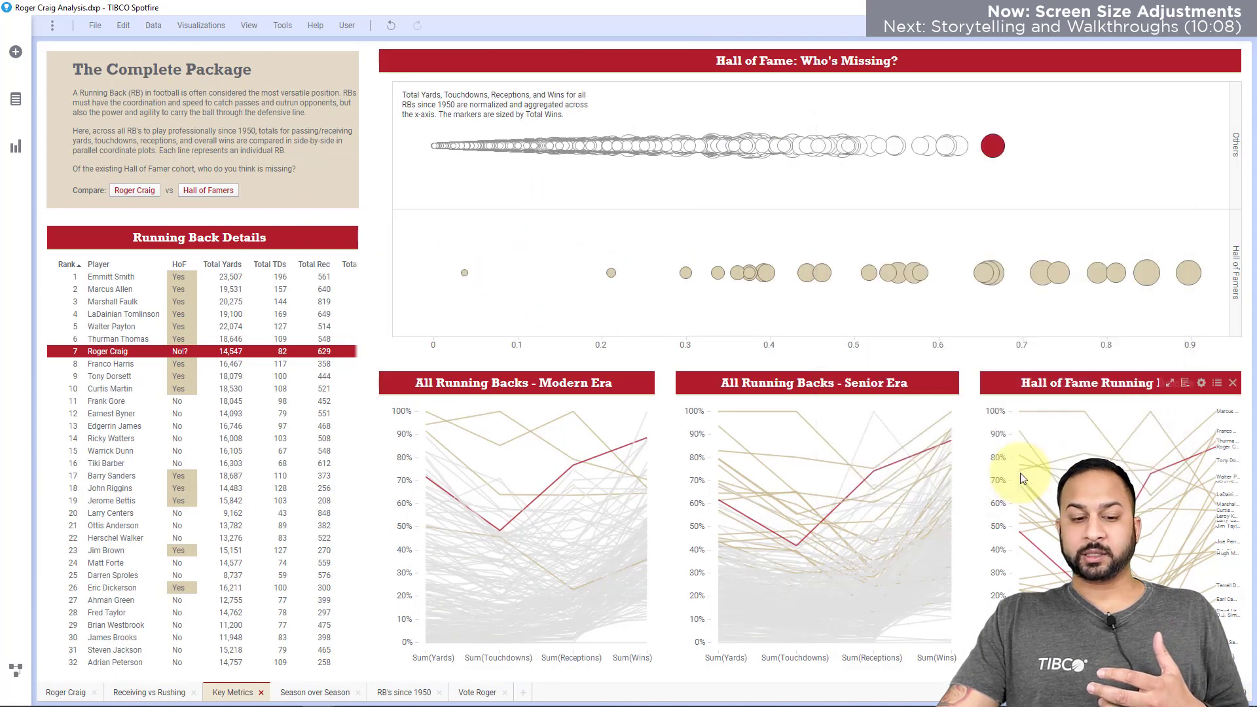
right_click(231, 694)
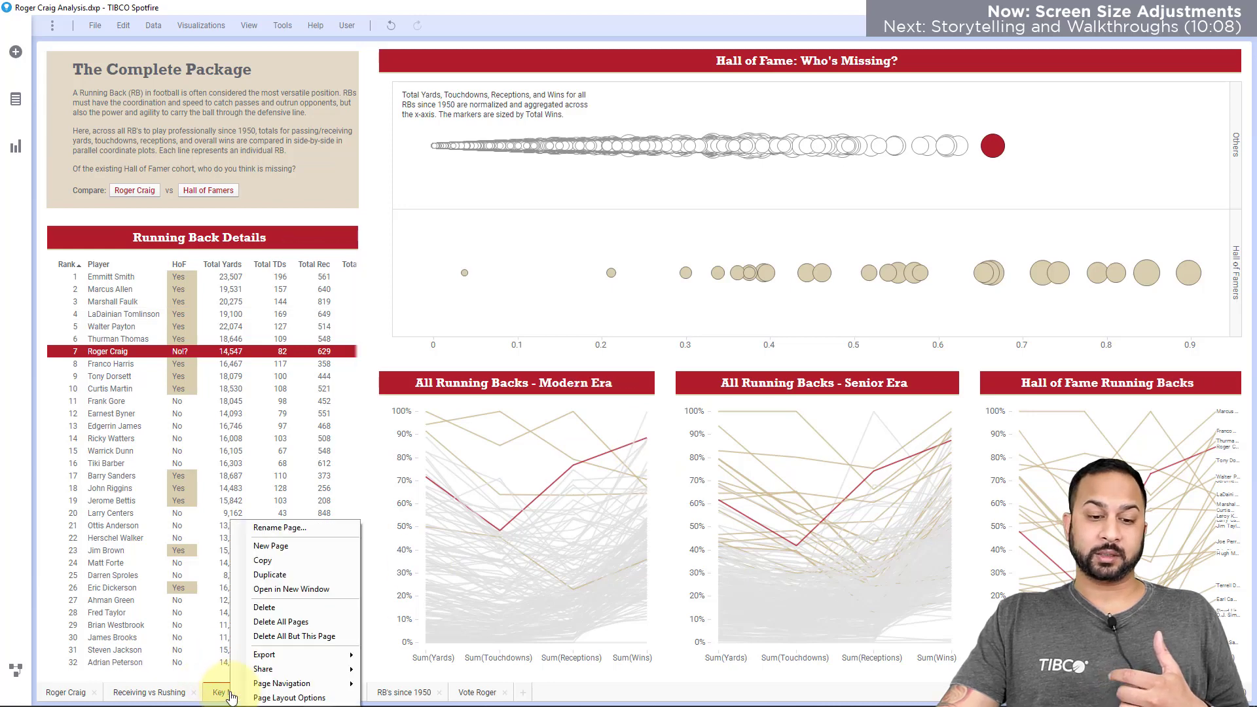
Step: Give the page a fixed 1800 × 1080 size with mobile layout below 600 width
left_click(288, 697)
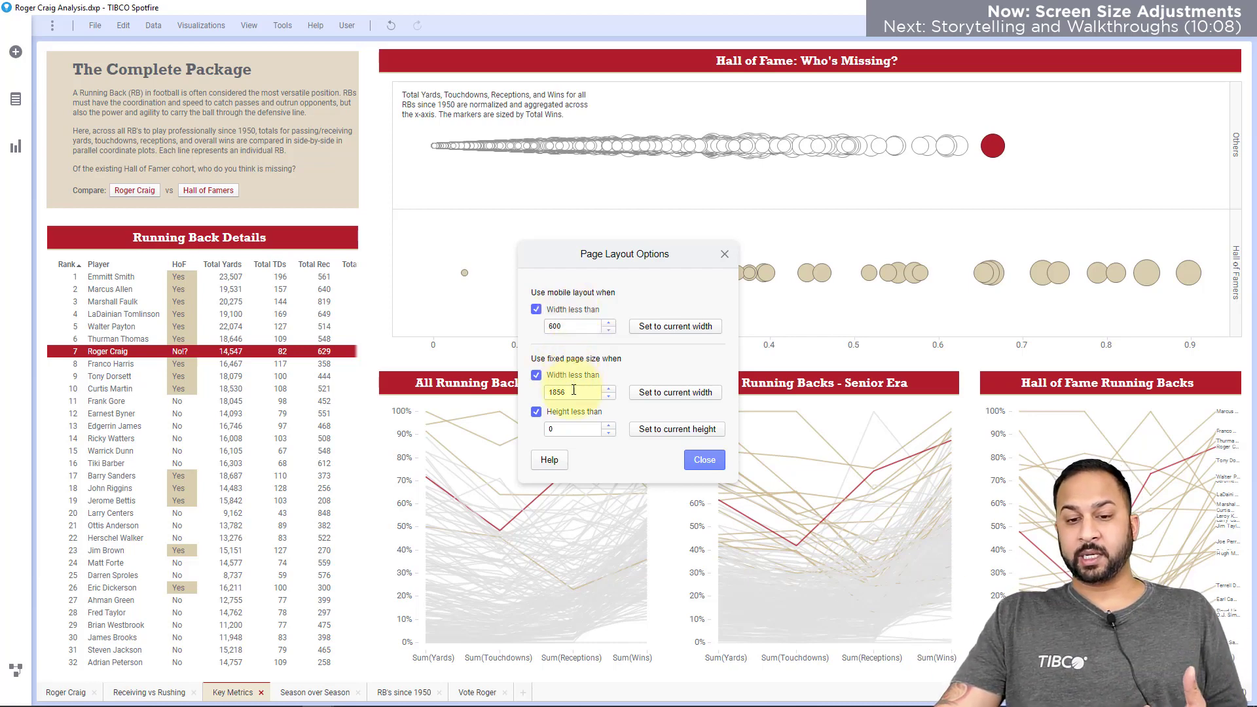
left_click_drag(576, 390, 507, 388)
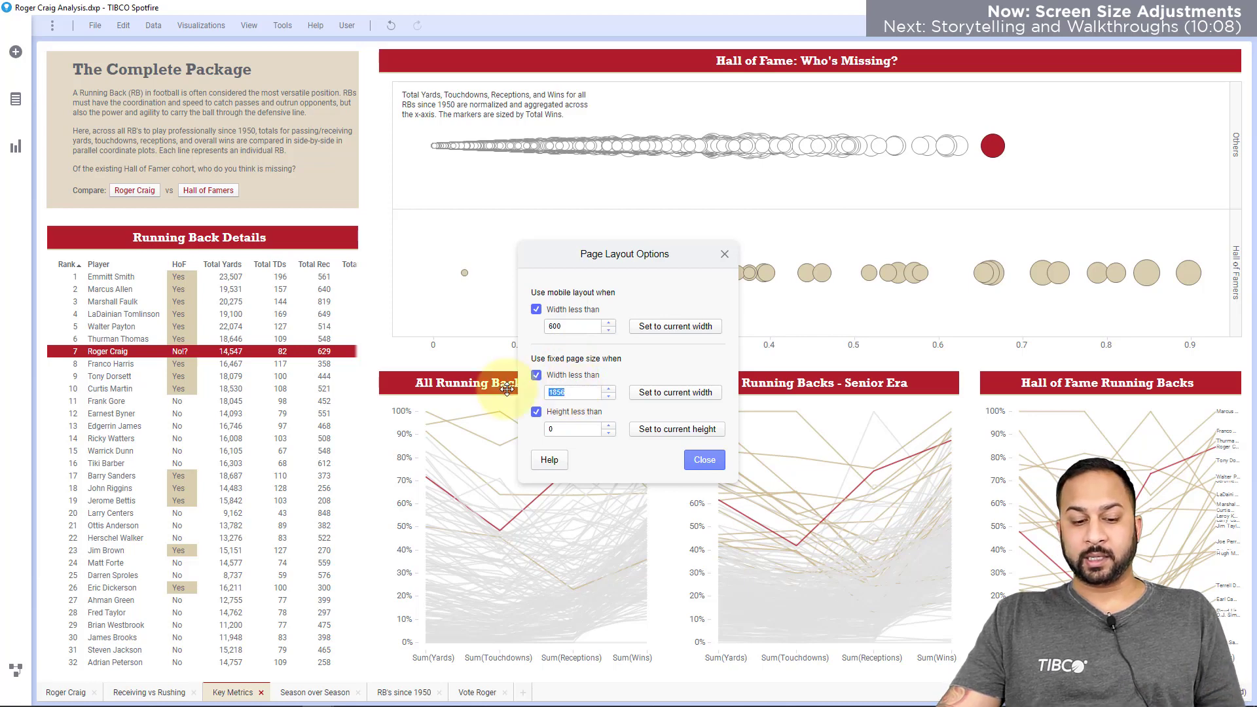
type("1")
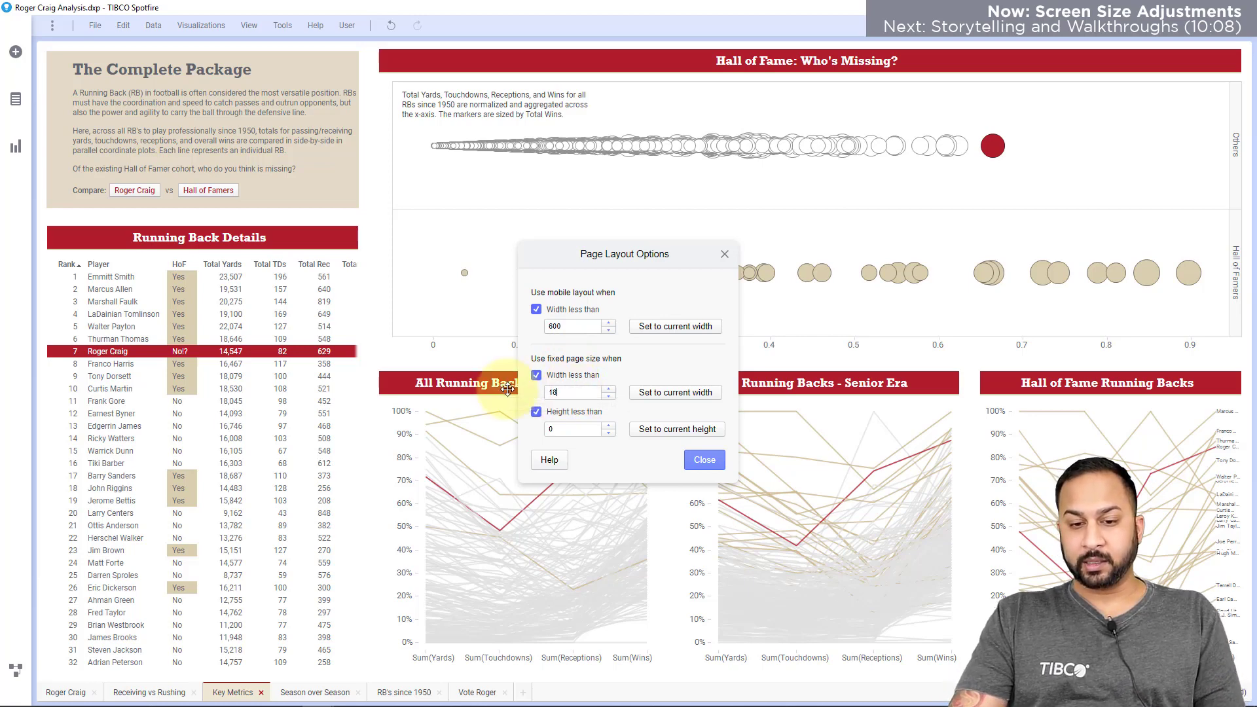
double_click(579, 427)
type("1080")
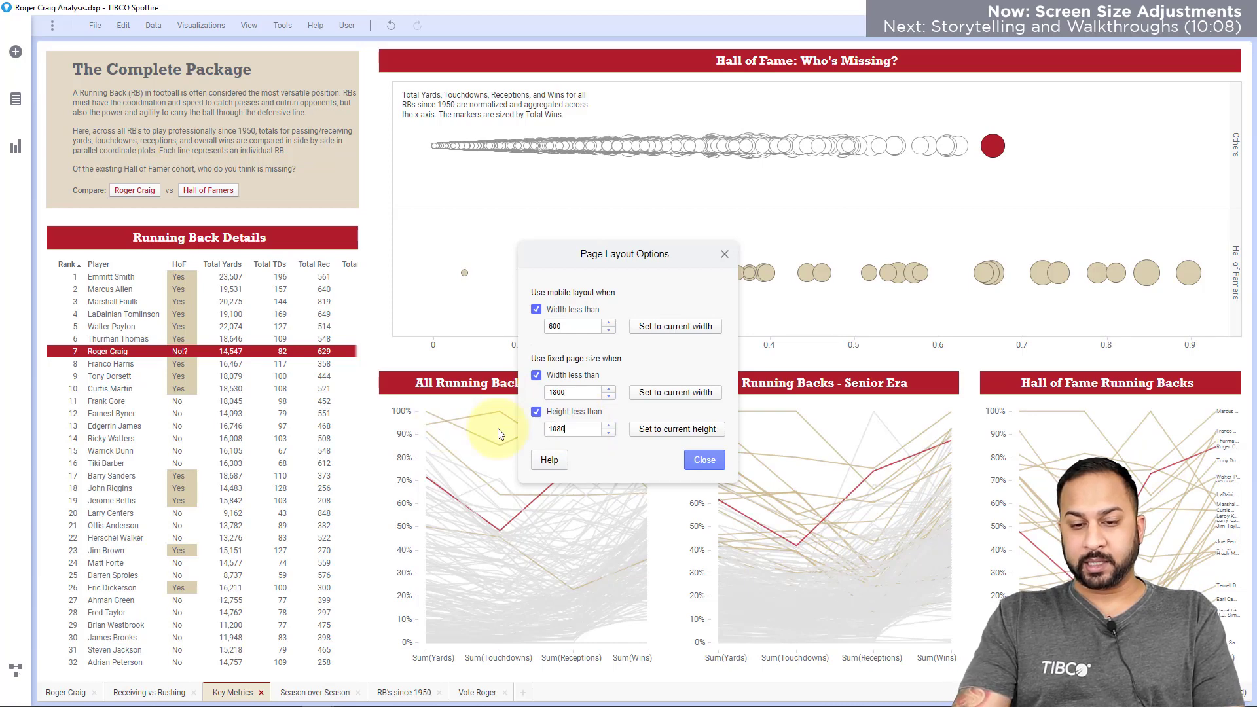
left_click(704, 459)
Step: Turn the text panel's Show title bar option on, then off again
mouse_move(1248, 92)
left_mouse_down()
mouse_move(1248, 172)
mouse_move(1250, 72)
left_mouse_up()
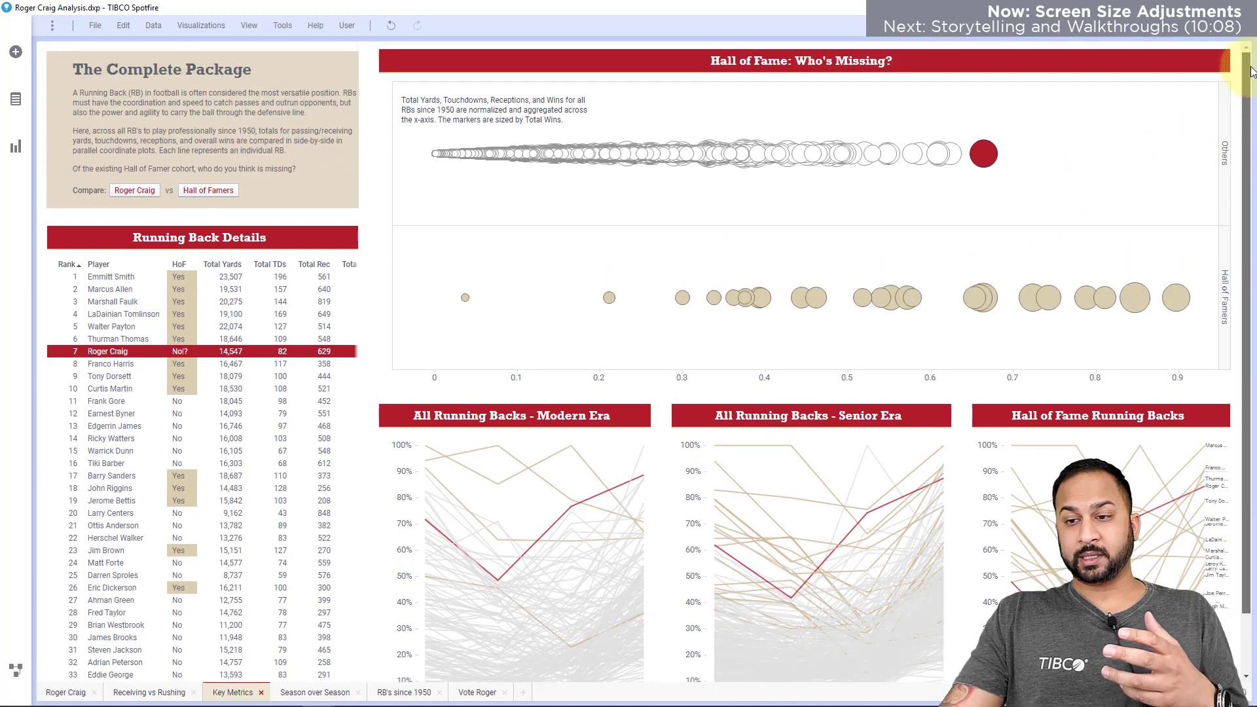
mouse_move(1251, 73)
left_mouse_down()
mouse_move(1249, 140)
mouse_move(1250, 65)
left_mouse_up()
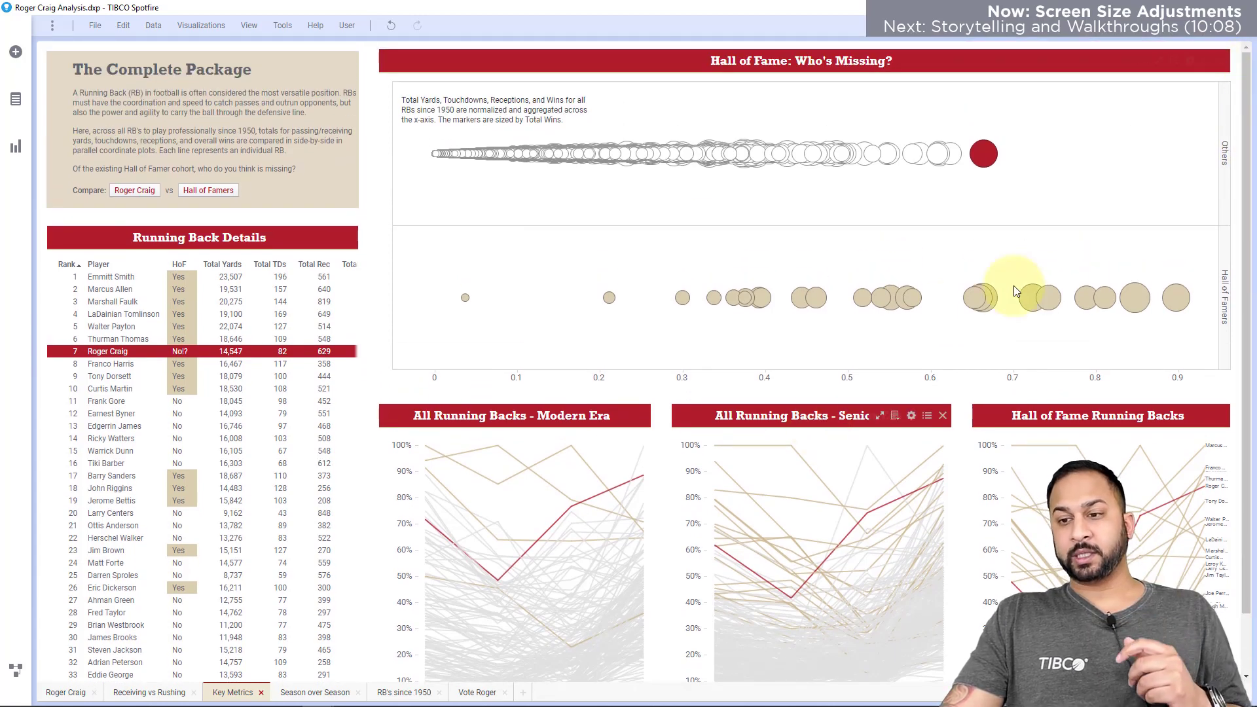
mouse_move(1249, 70)
left_mouse_down()
mouse_move(1252, 152)
mouse_move(1250, 72)
left_mouse_up()
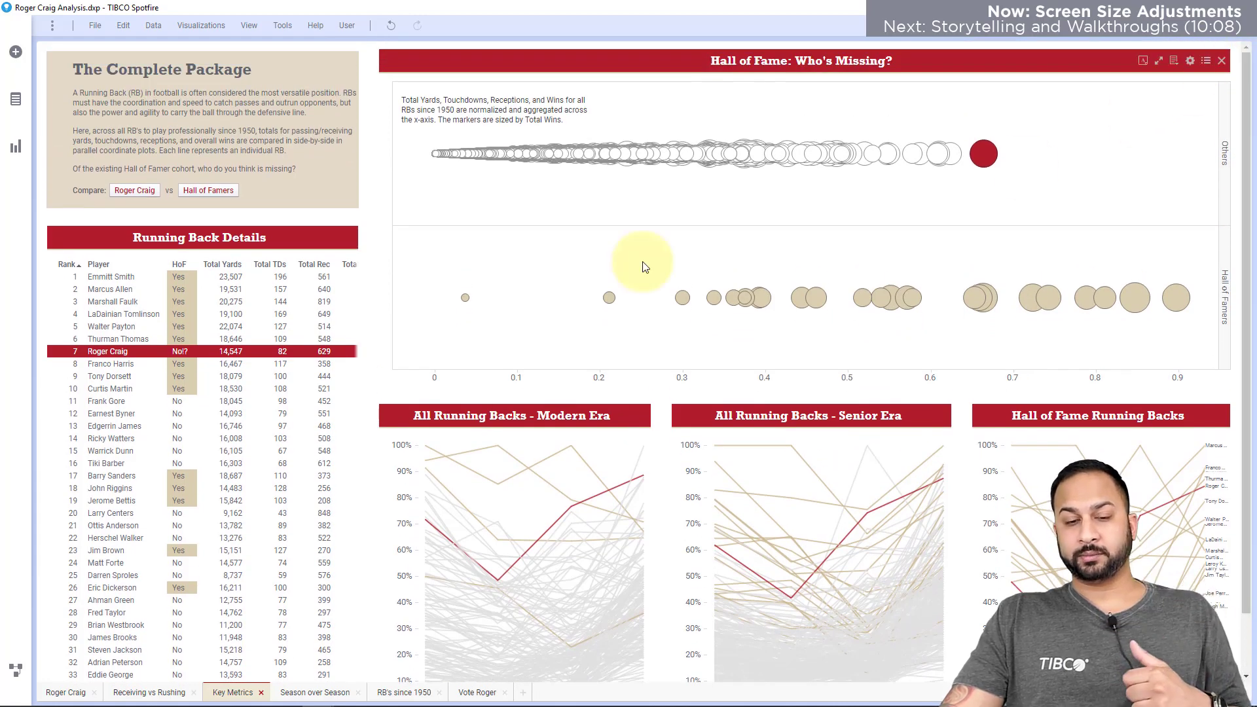
right_click(297, 90)
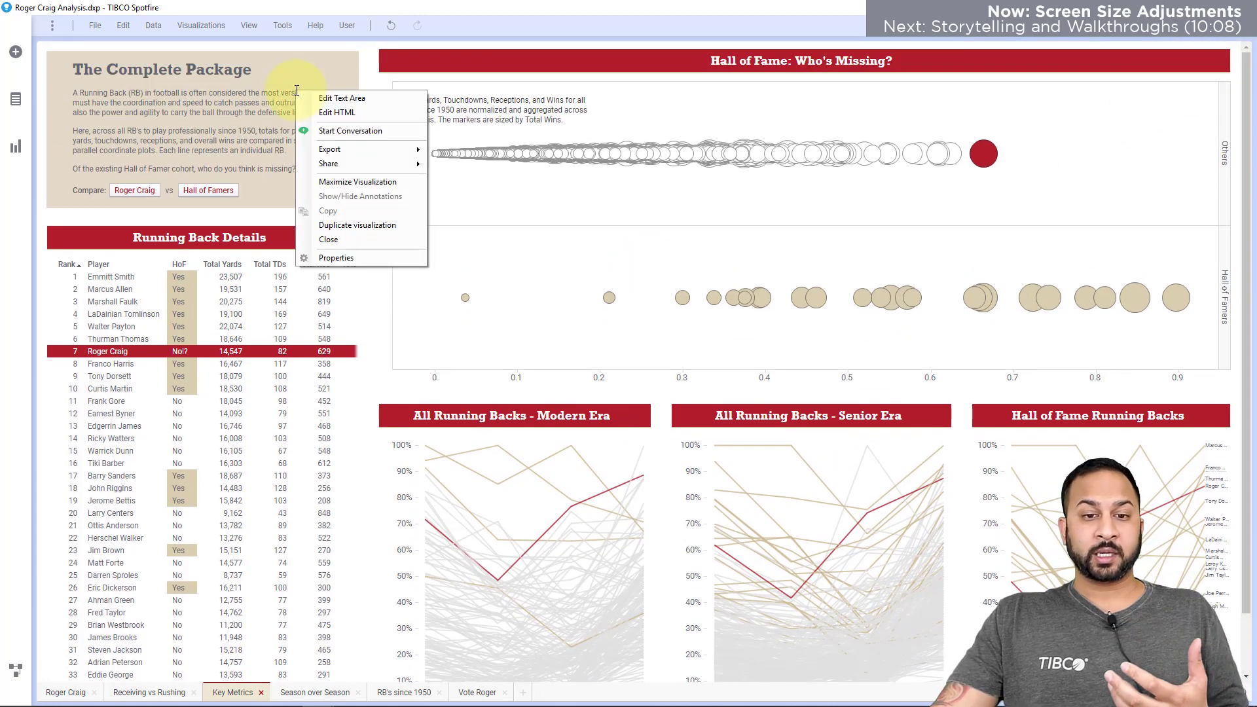
left_click(351, 262)
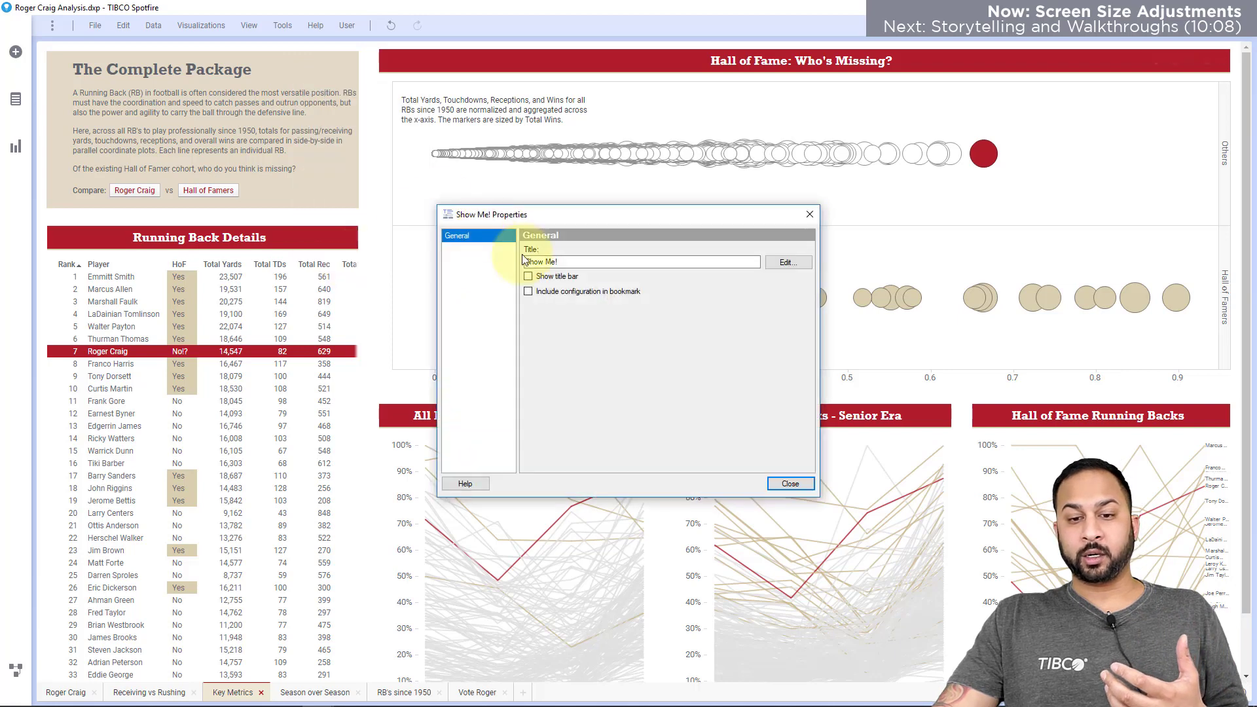
left_click(547, 278)
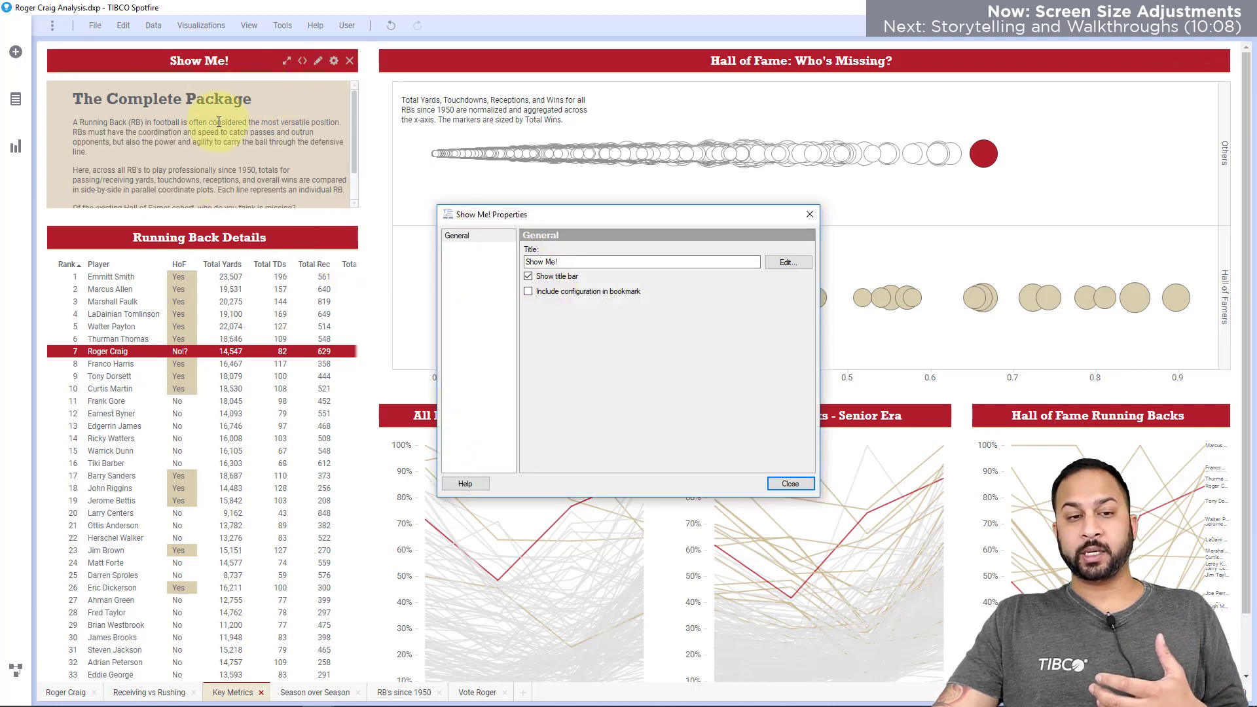
left_click(576, 277)
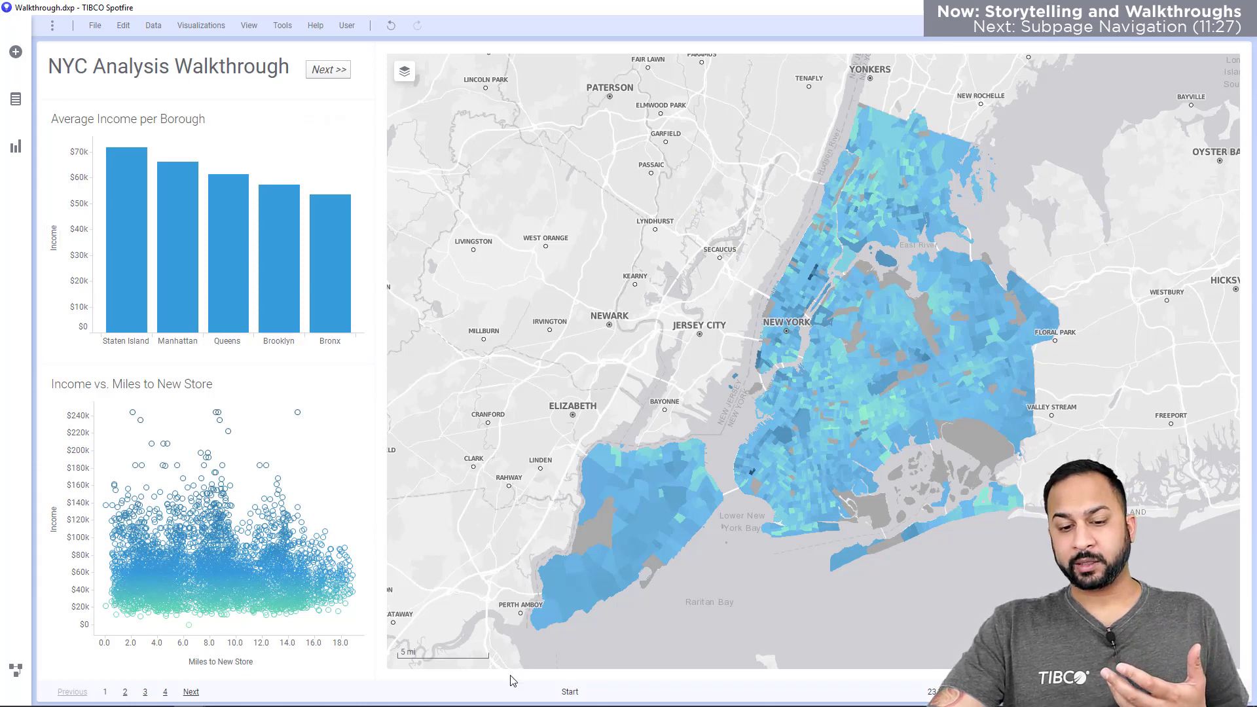
Step: Switch the page navigation style to History Arrows
right_click(513, 698)
mouse_move(544, 689)
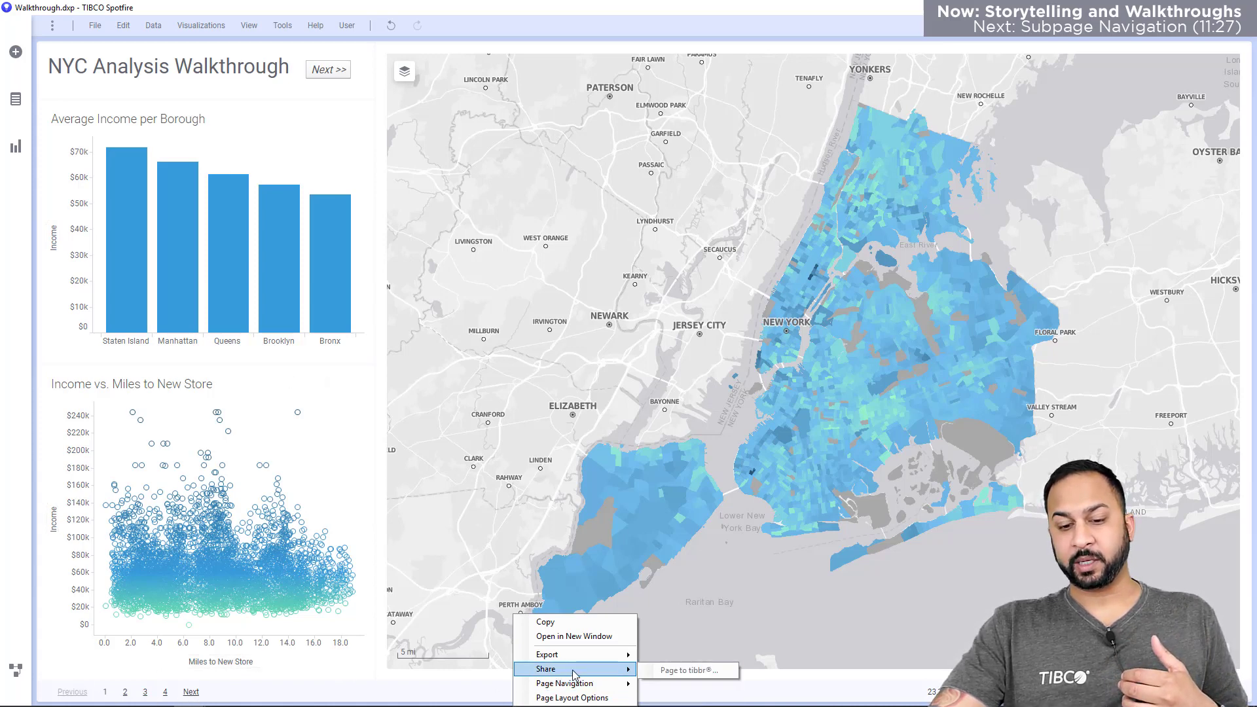
mouse_move(589, 682)
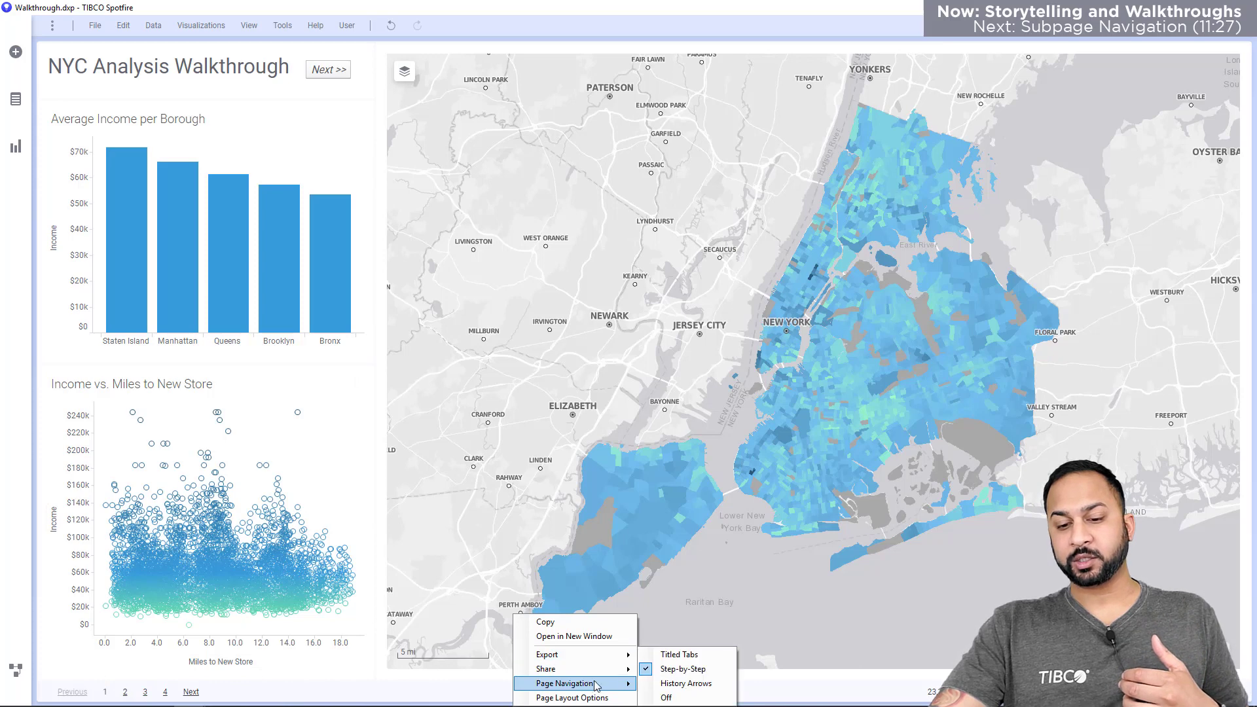
left_click(657, 683)
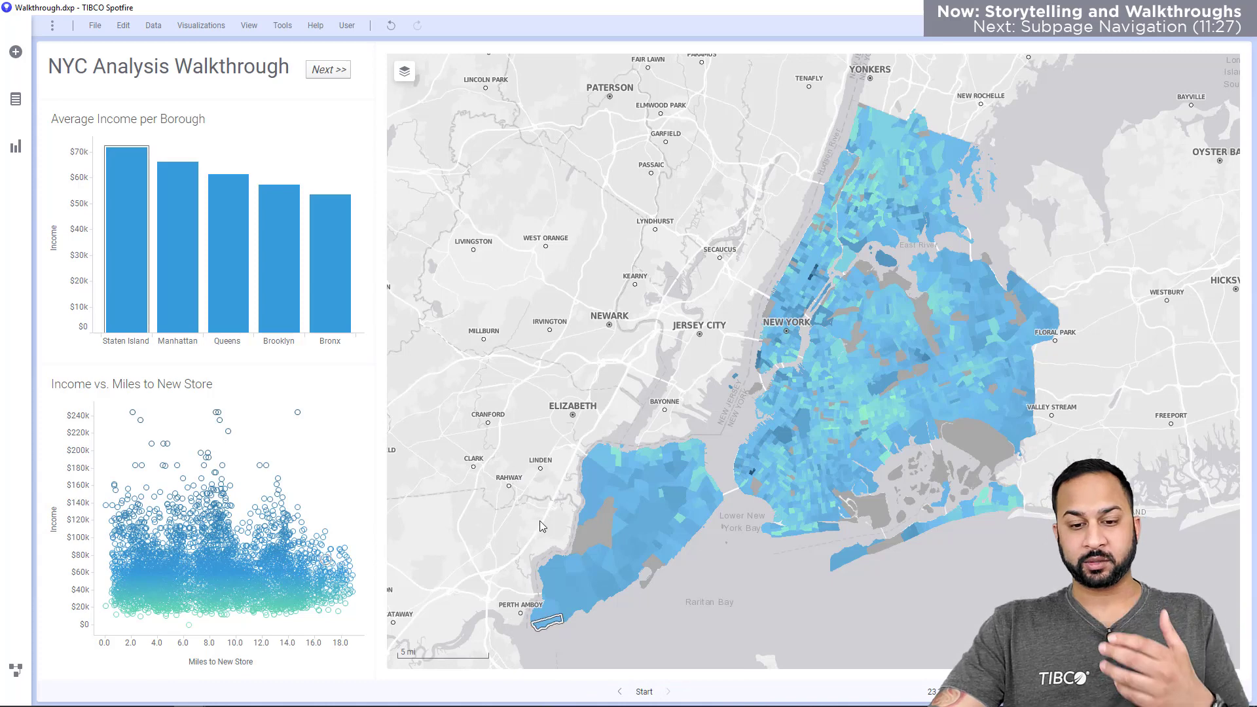
Step: Turn page navigation Off to hide the page arrows
right_click(687, 694)
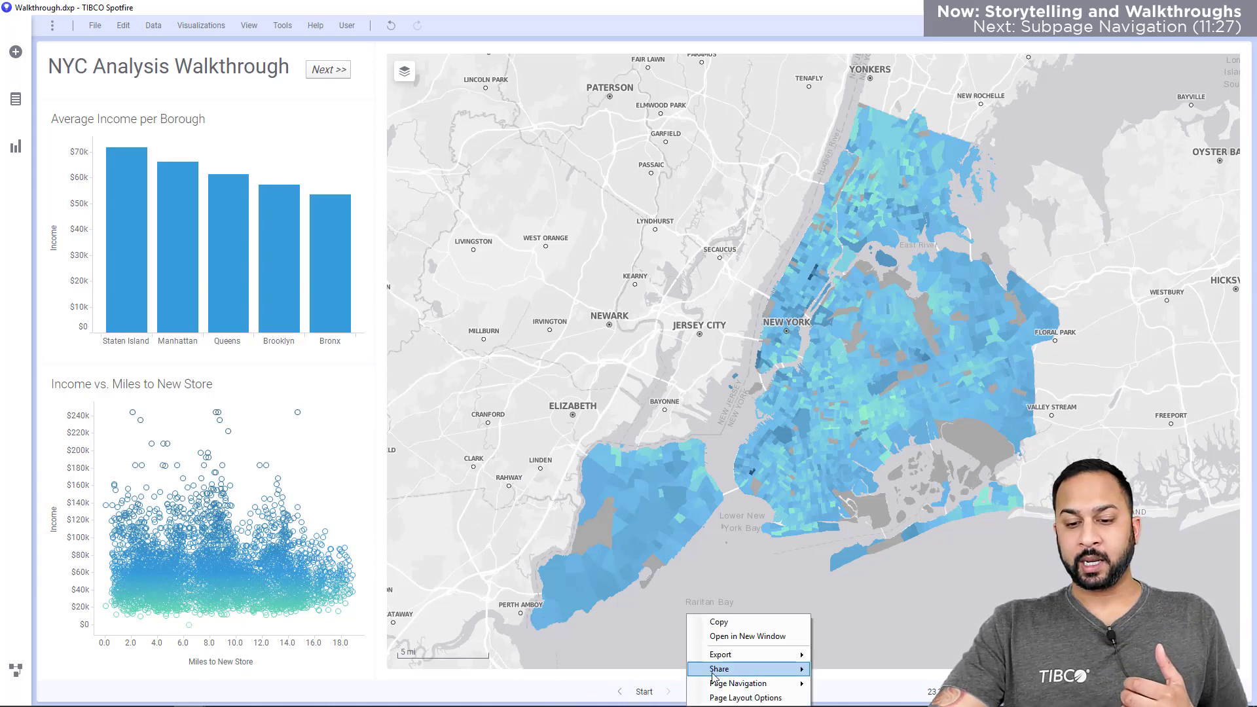
mouse_move(753, 683)
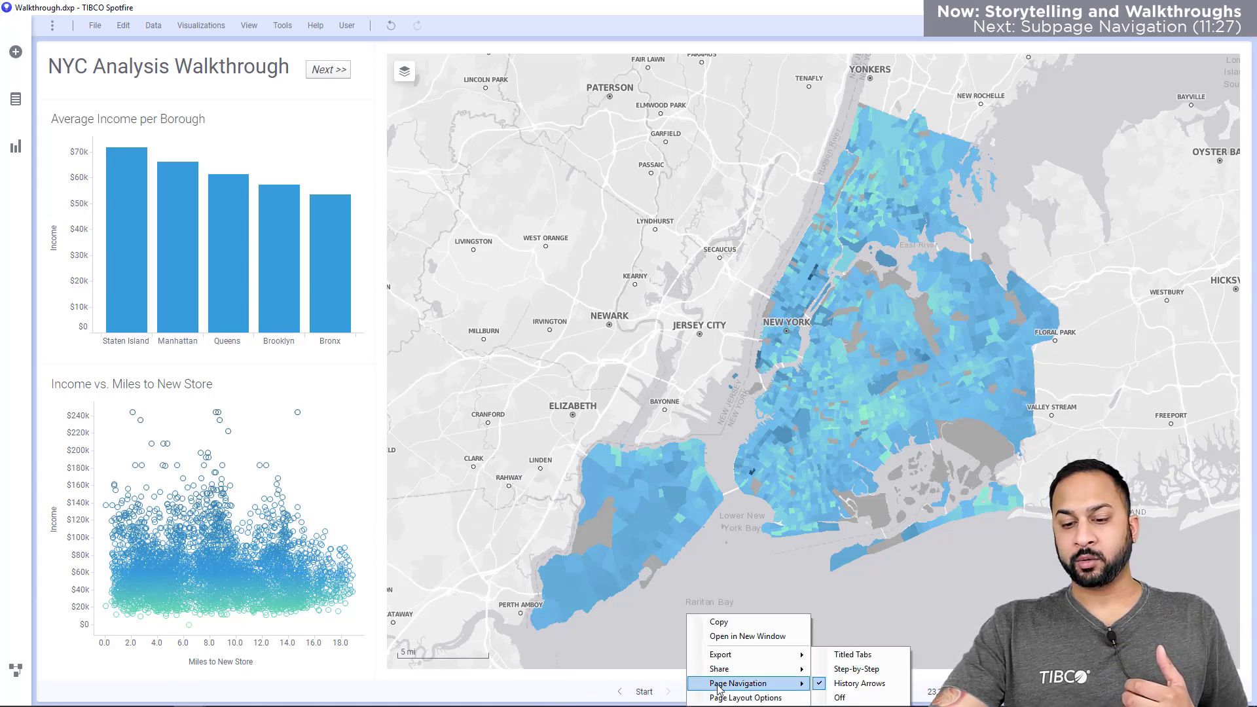
left_click(830, 698)
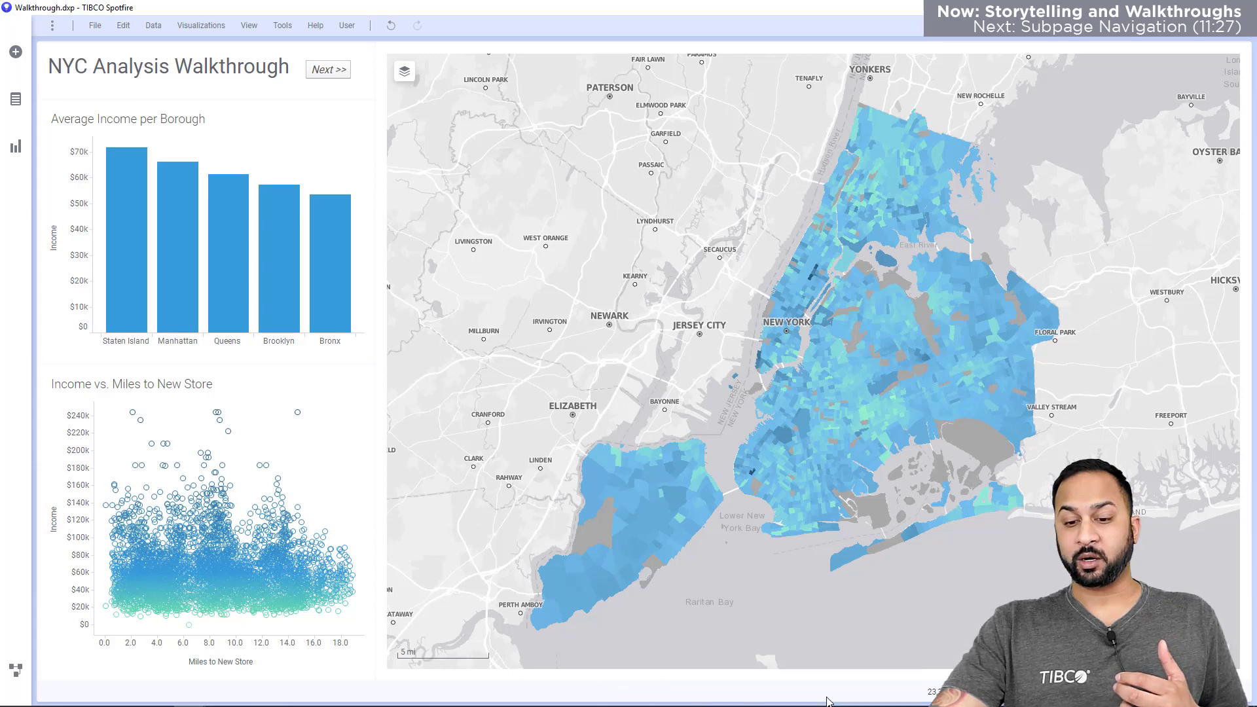
Step: Advance the NYC walkthrough with Next >> through to the Brooklyn store map
left_click(336, 76)
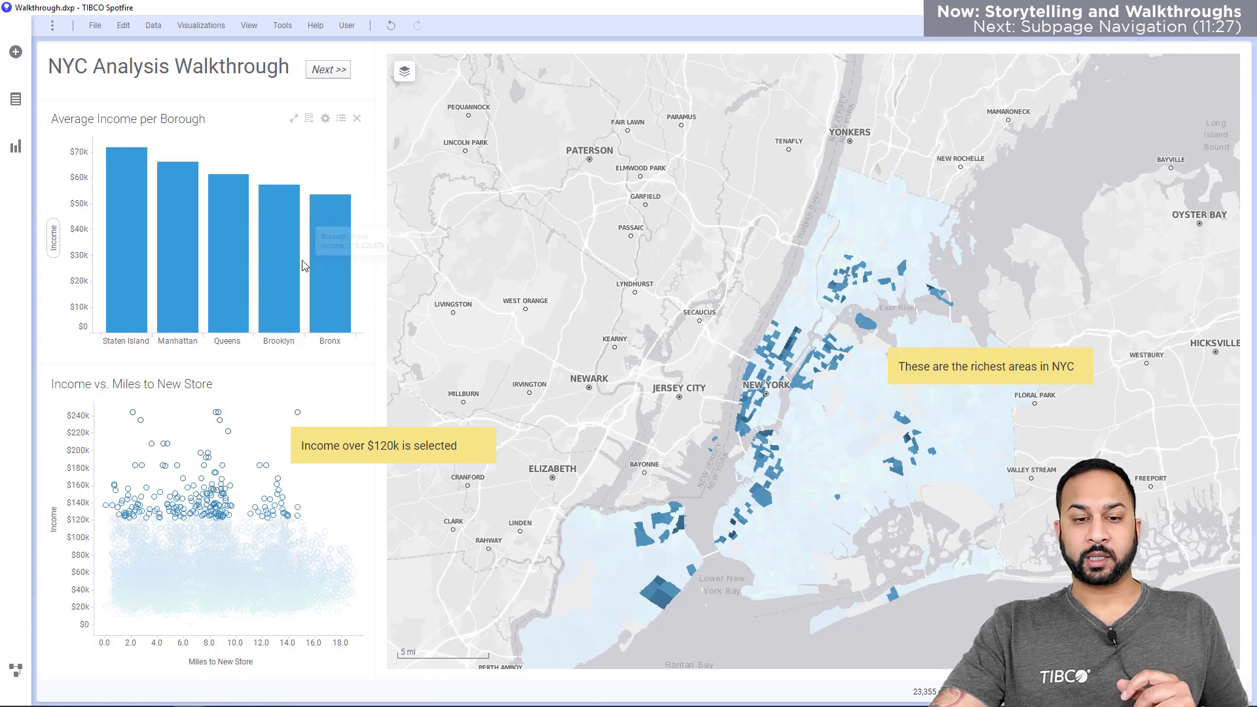
mouse_move(283, 266)
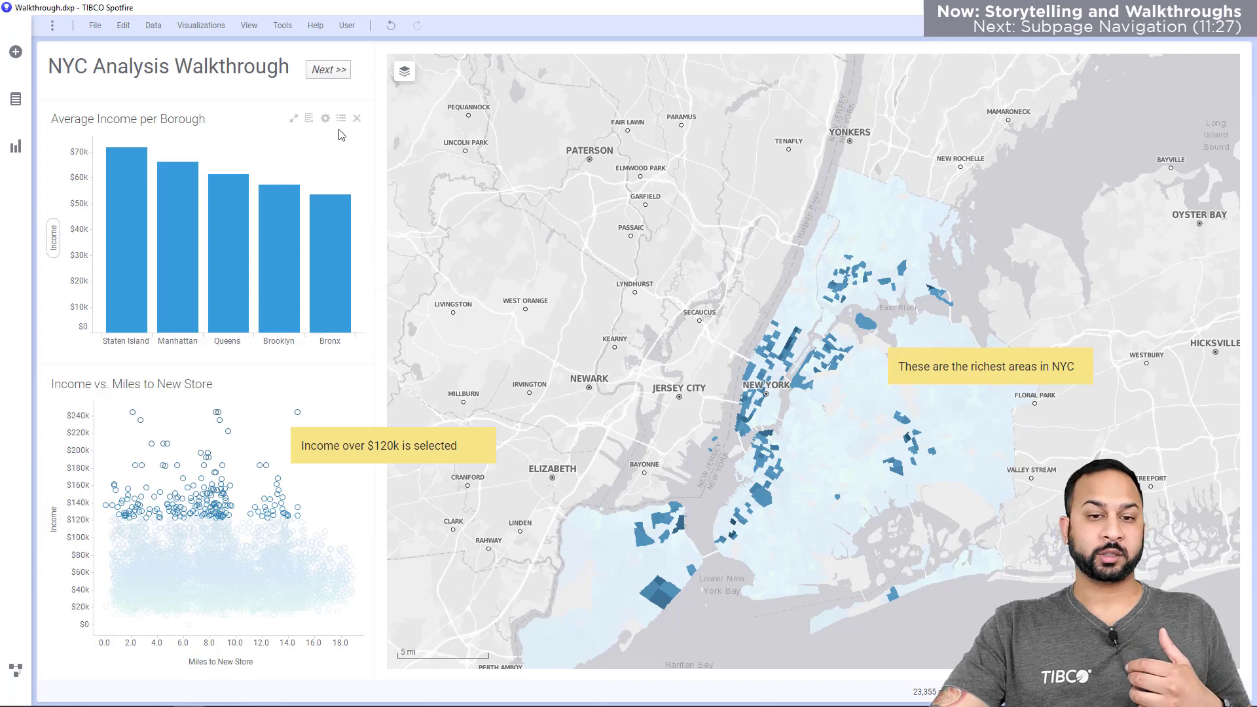
left_click(330, 72)
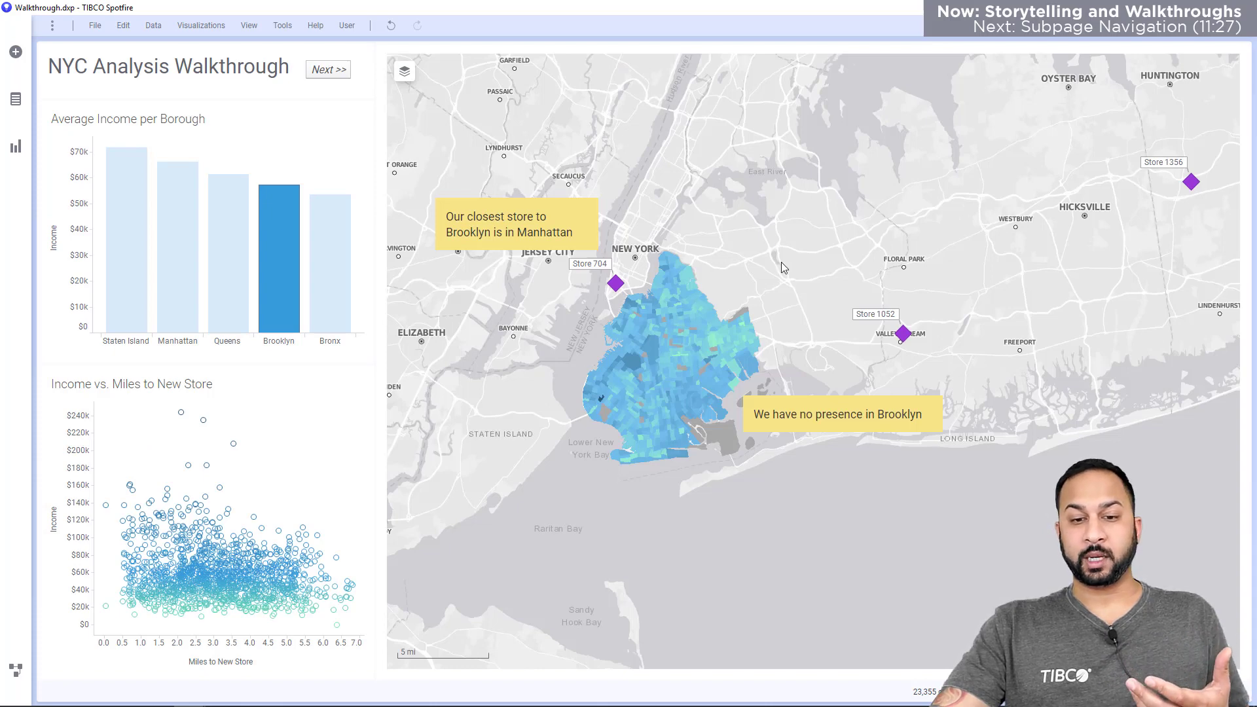
left_click(330, 72)
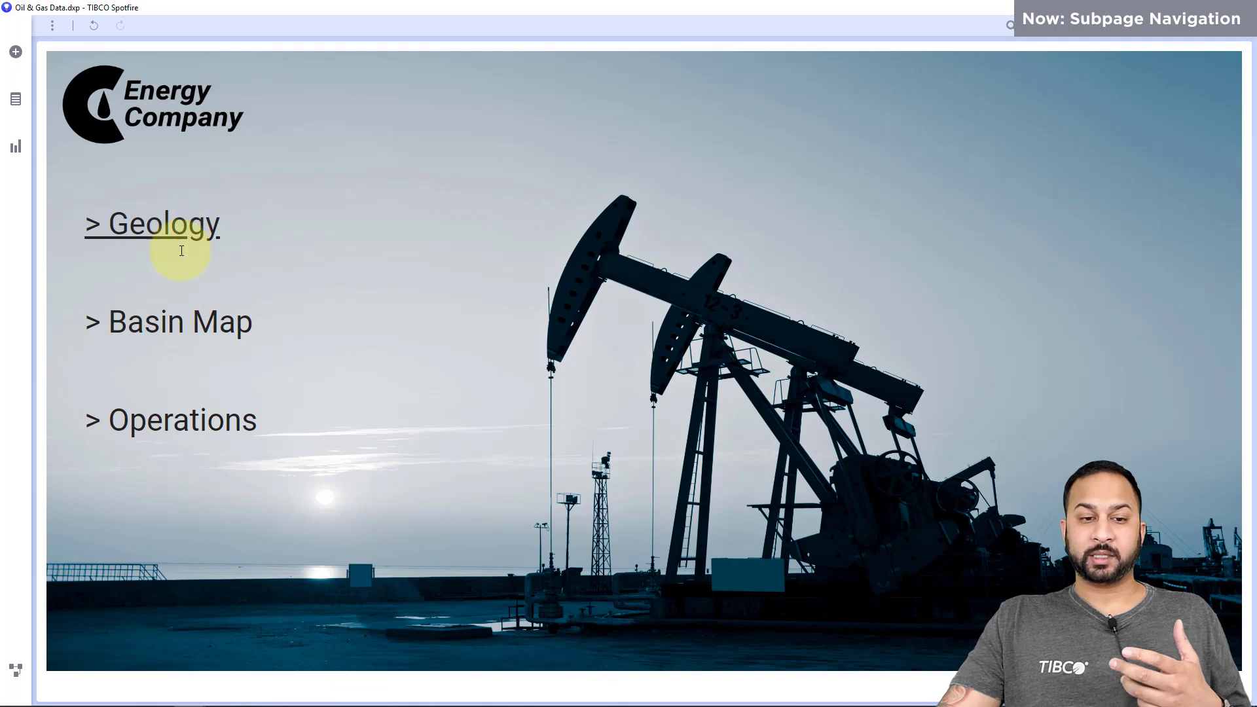
right_click(649, 120)
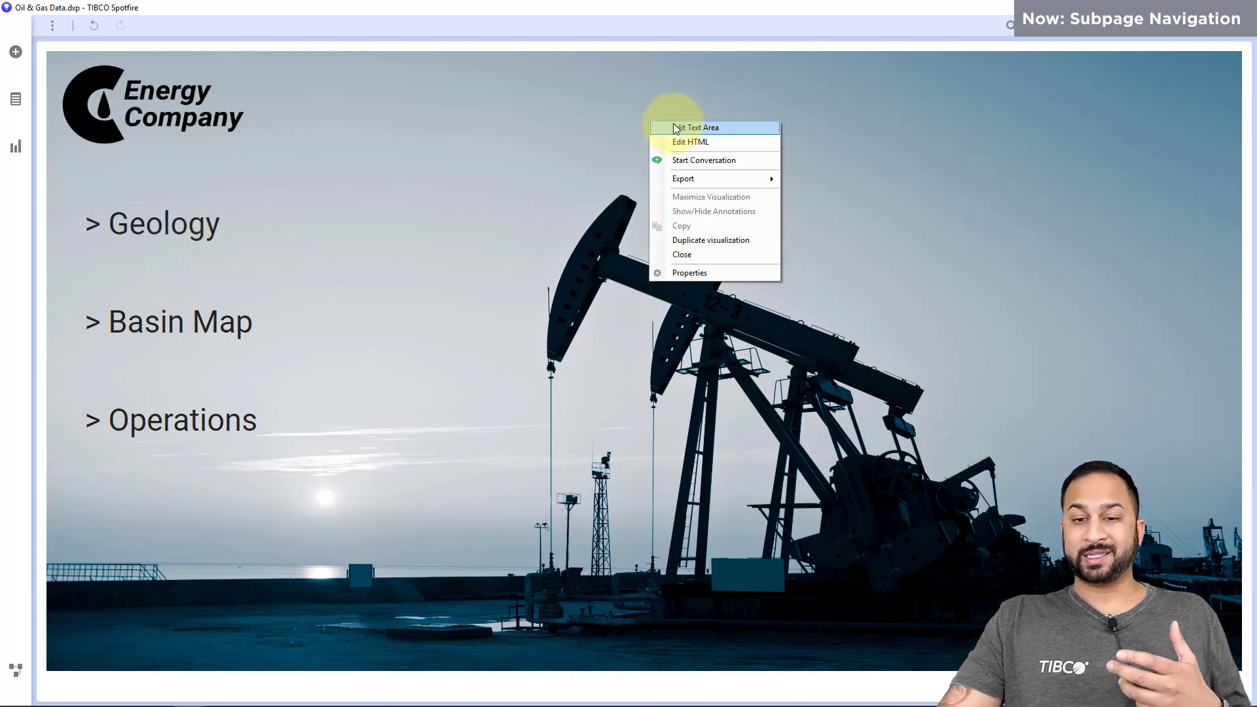
left_click(678, 127)
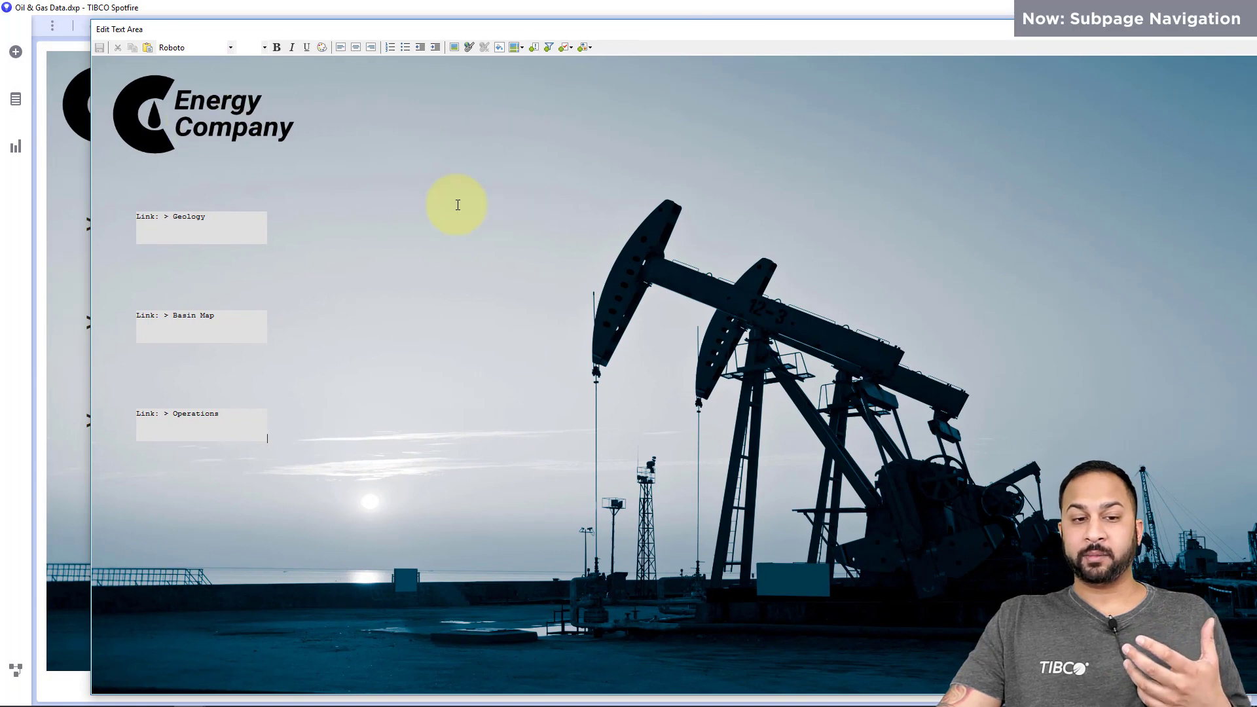
left_click(161, 238)
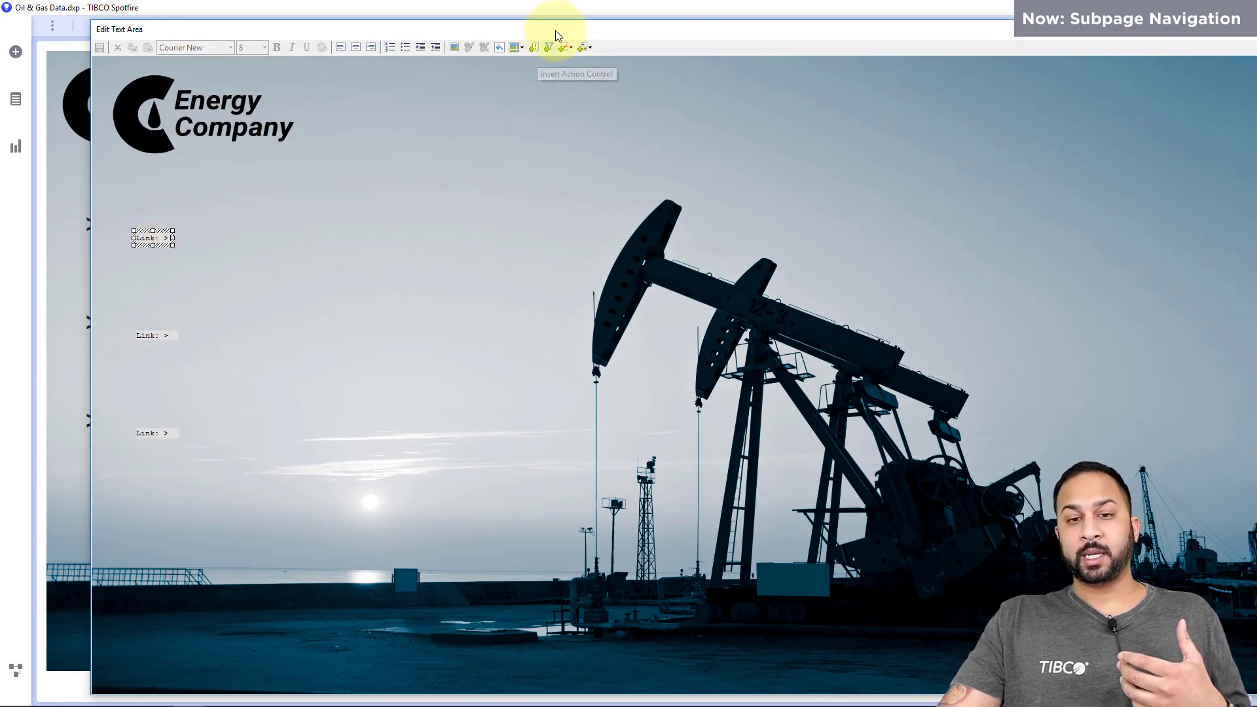
left_click_drag(555, 36, 449, 40)
left_click(1050, 41)
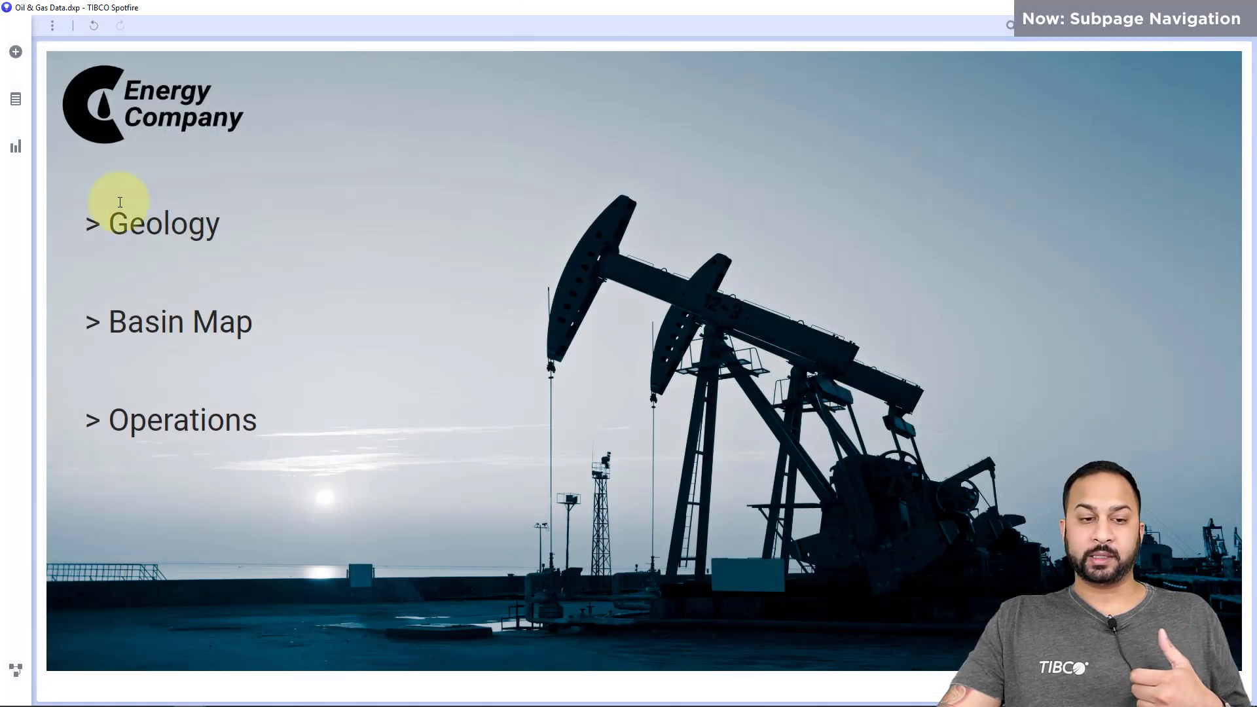
left_click(113, 233)
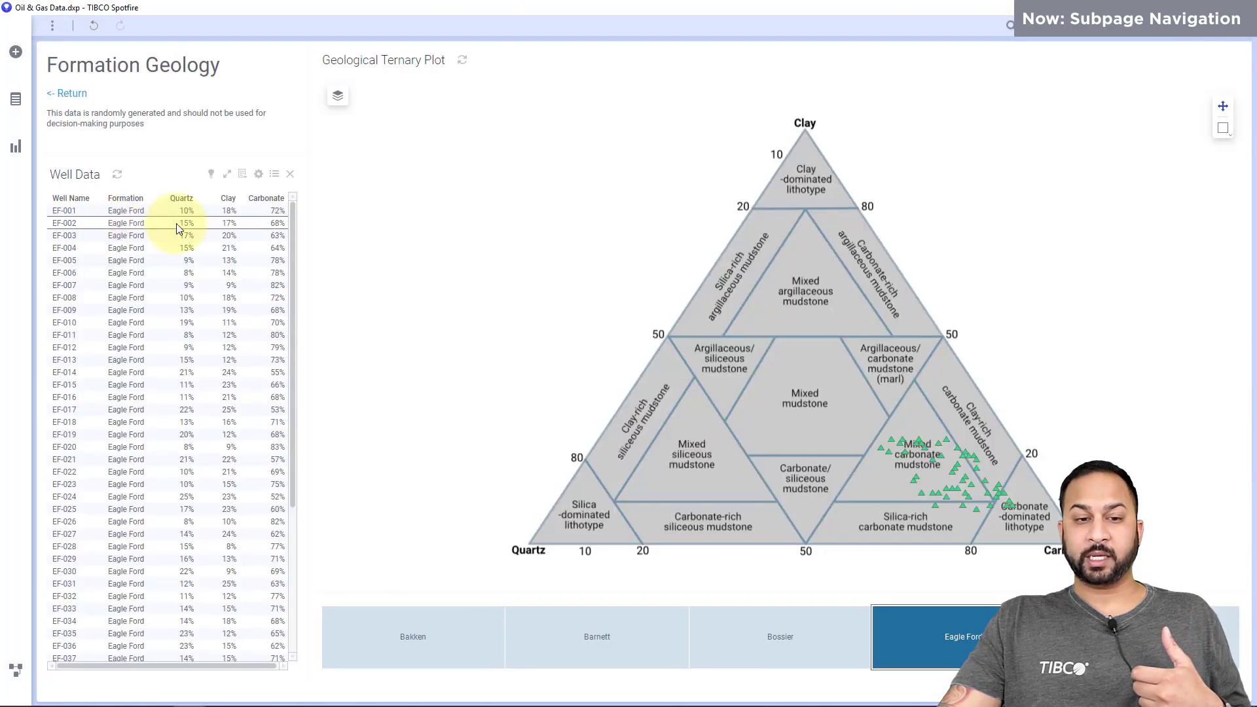
left_click(76, 93)
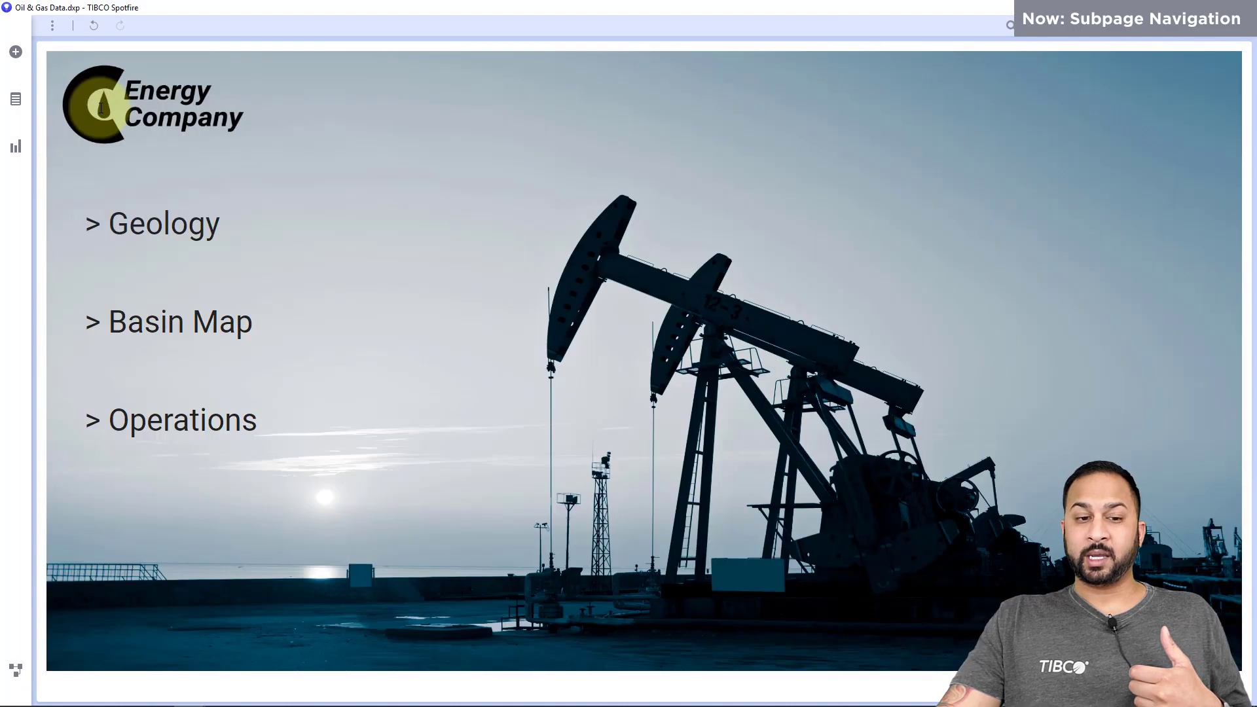
left_click(174, 420)
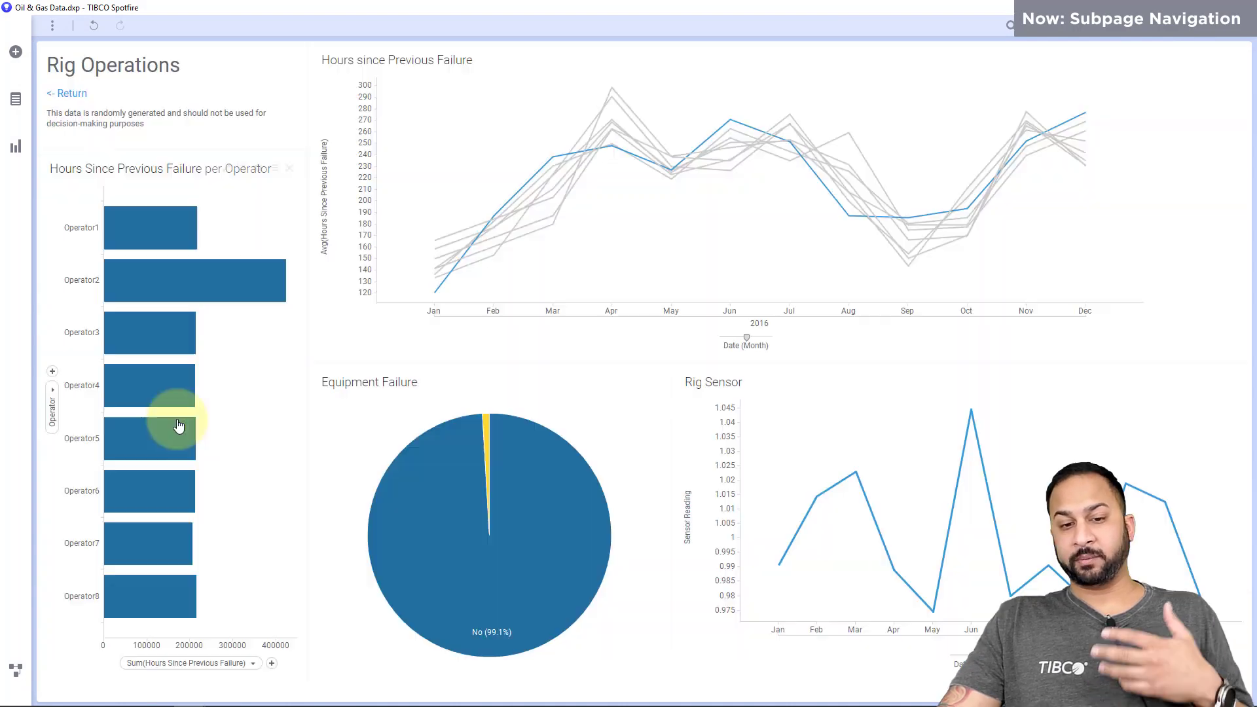
left_click(74, 94)
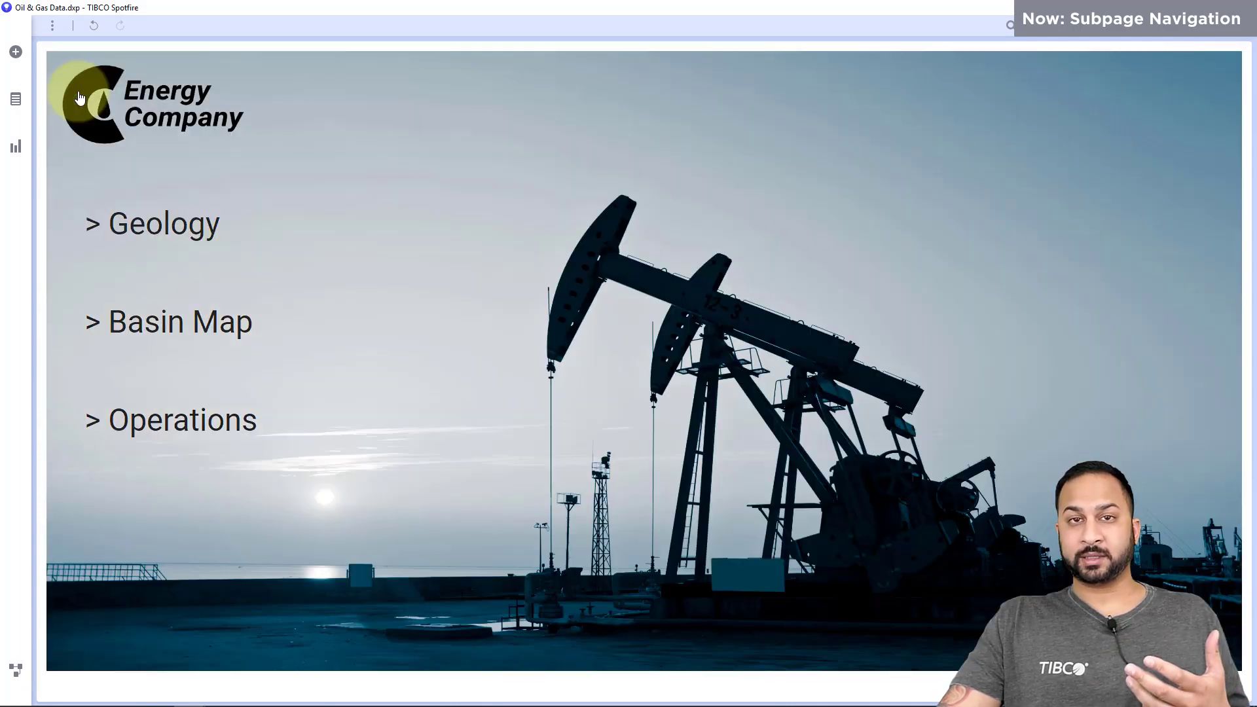